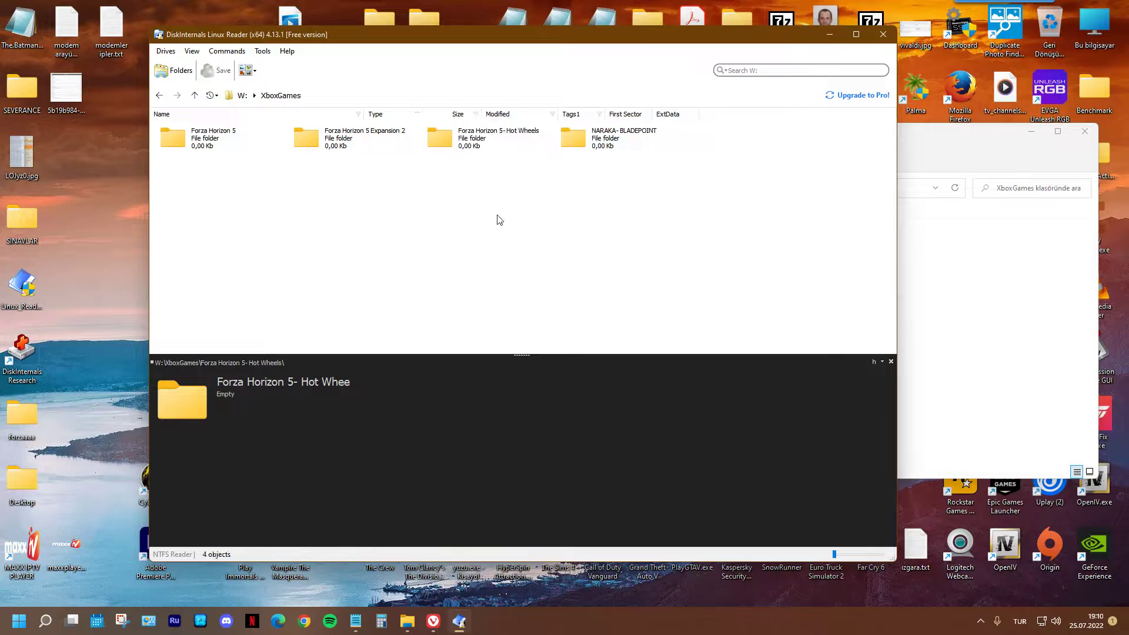
# - Minimize the Linux Reader window and open the properties of the "Forza Horizon 5- Hot Wheels" folder in XboxGames on drive W
pyautogui.click(830, 36)
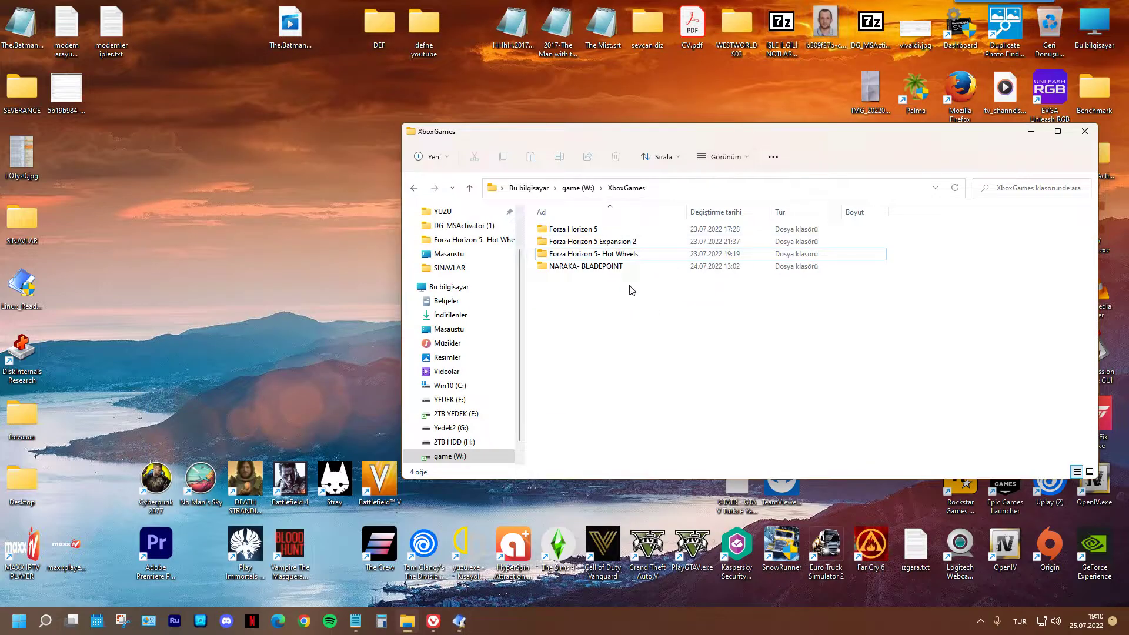
pyautogui.click(630, 255)
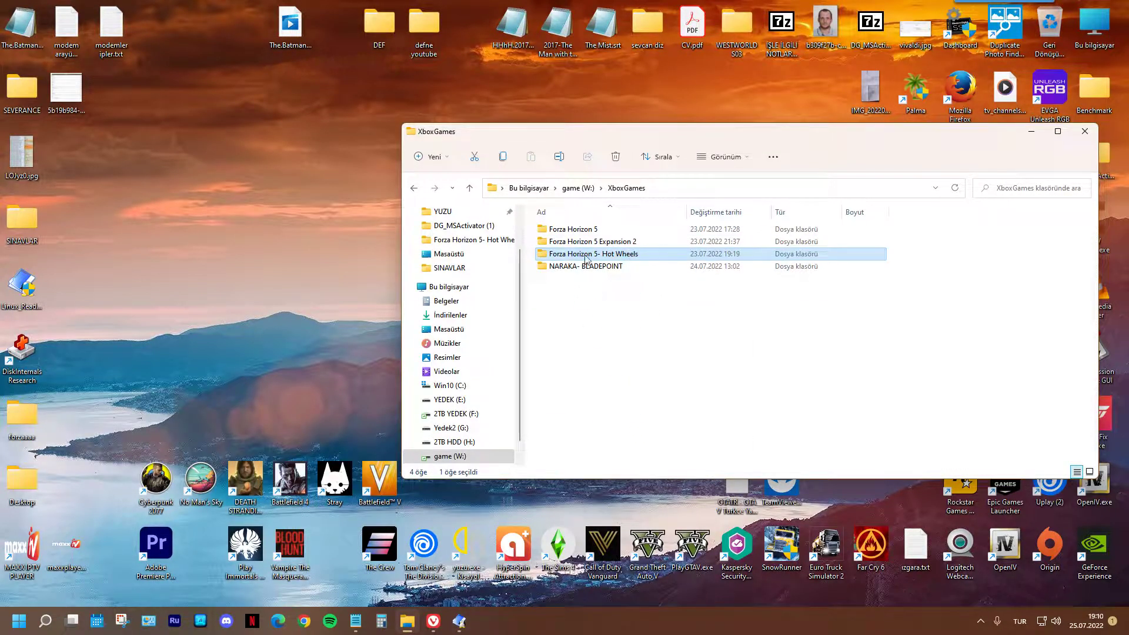
pyautogui.rightClick(628, 253)
pyautogui.click(673, 428)
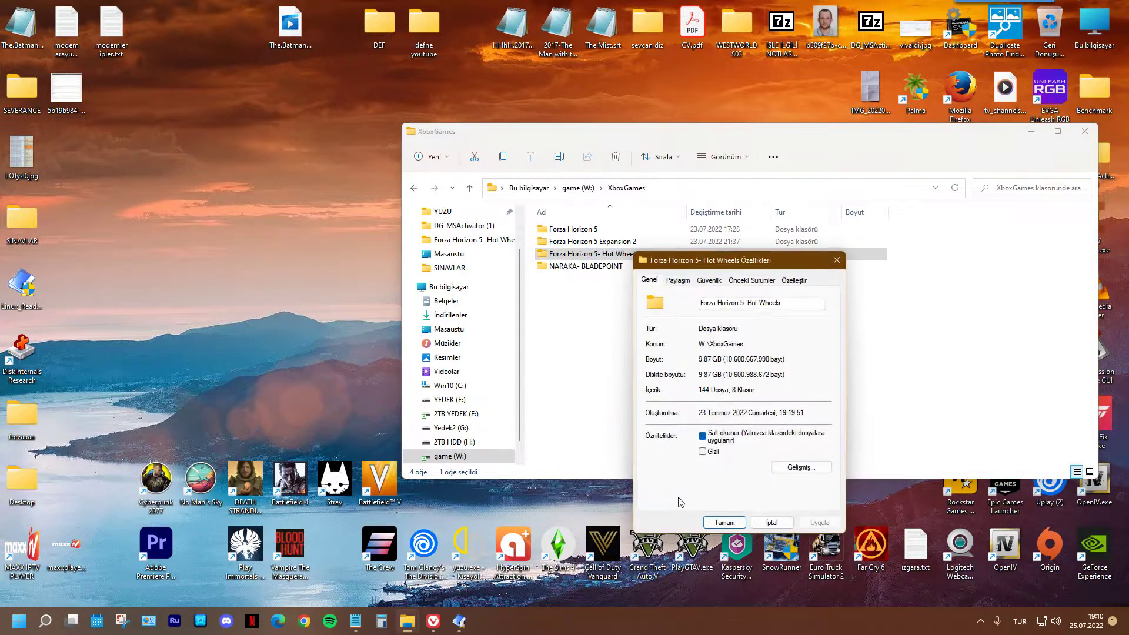
# - Open the properties of the backup "Forza Horizon 5- Hot Wheels" folder stored in the desktop folder forzaaaa
pyautogui.doubleClick(29, 479)
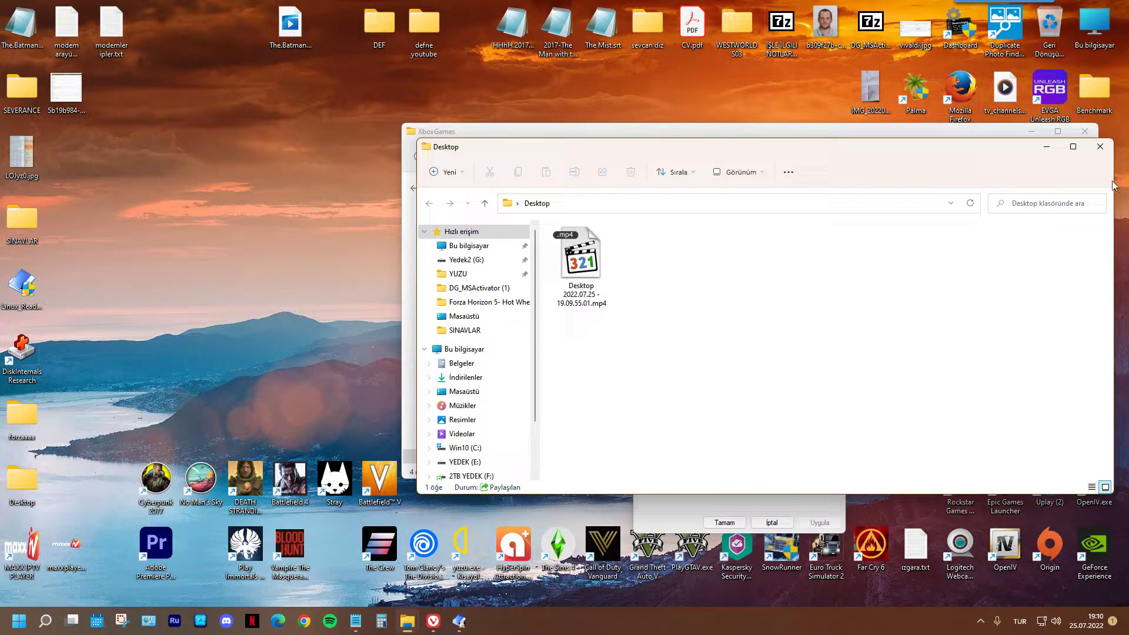
pyautogui.click(1100, 147)
pyautogui.doubleClick(26, 406)
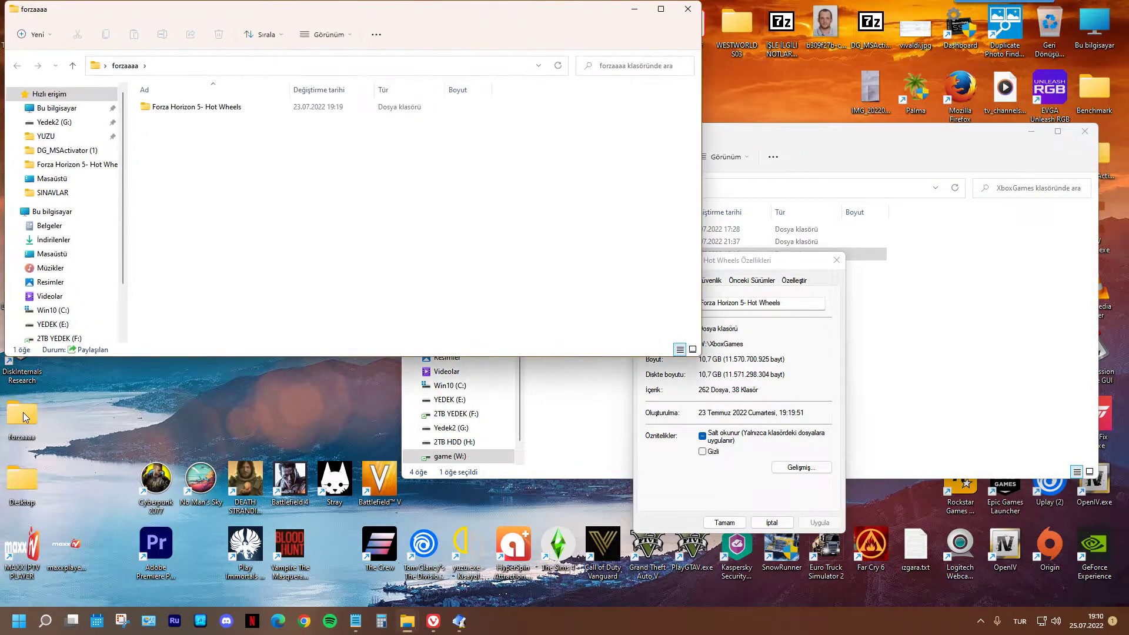
pyautogui.click(153, 109)
pyautogui.rightClick(153, 108)
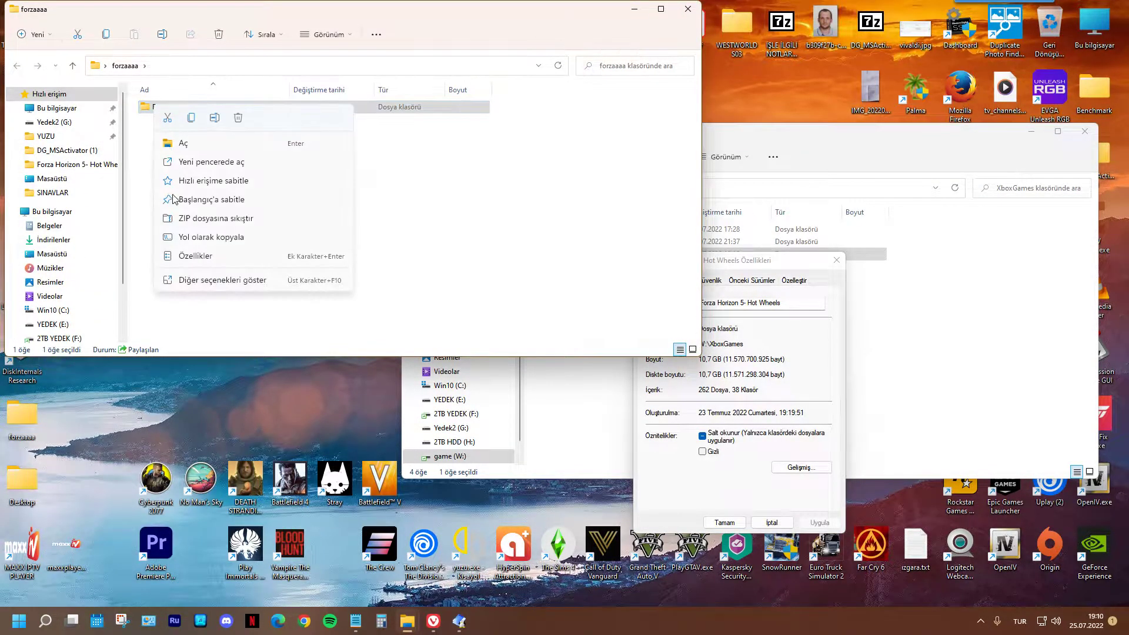
pyautogui.click(194, 259)
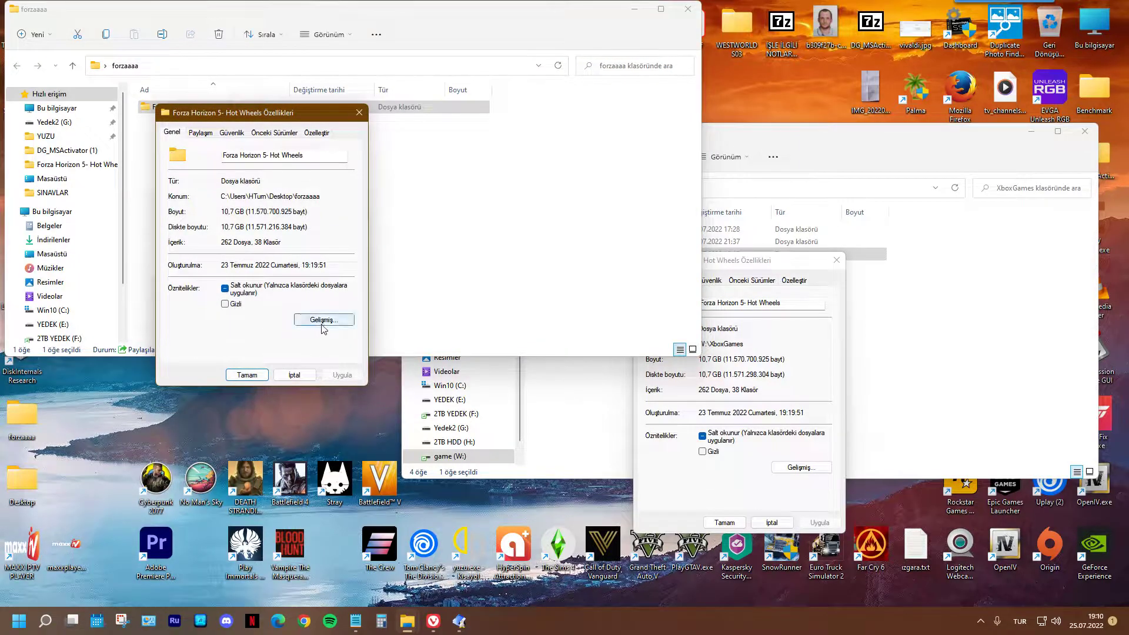
# - Compare the file and folder counts of the two Hot Wheels folders side by side, and close both properties windows
pyautogui.moveTo(761, 260); pyautogui.dragTo(507, 117)
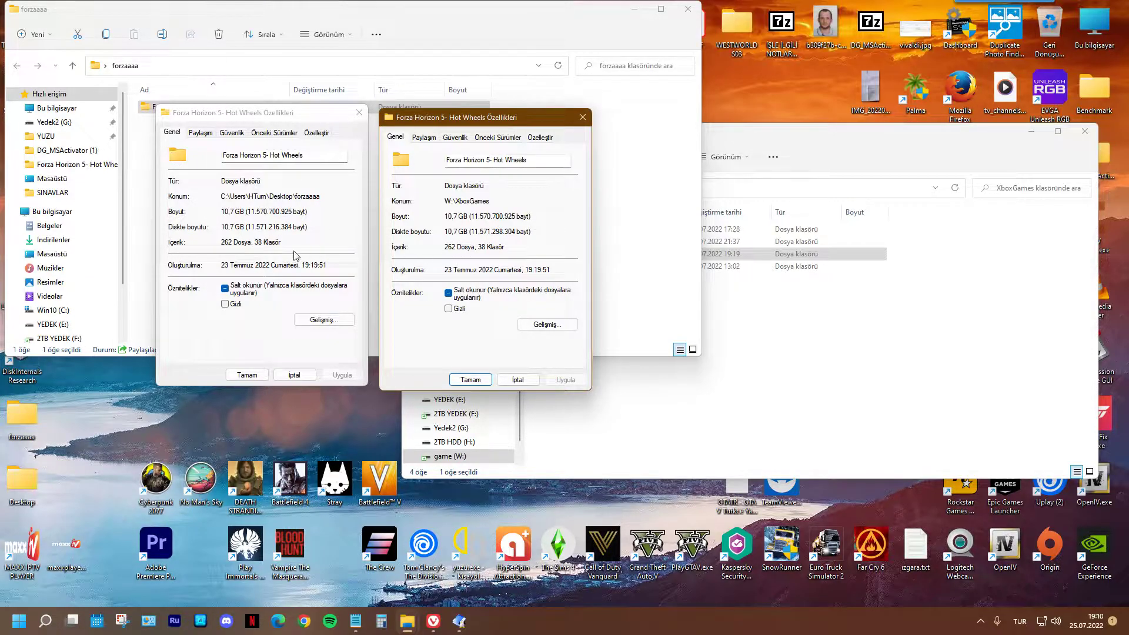
pyautogui.moveTo(274, 243); pyautogui.dragTo(247, 243)
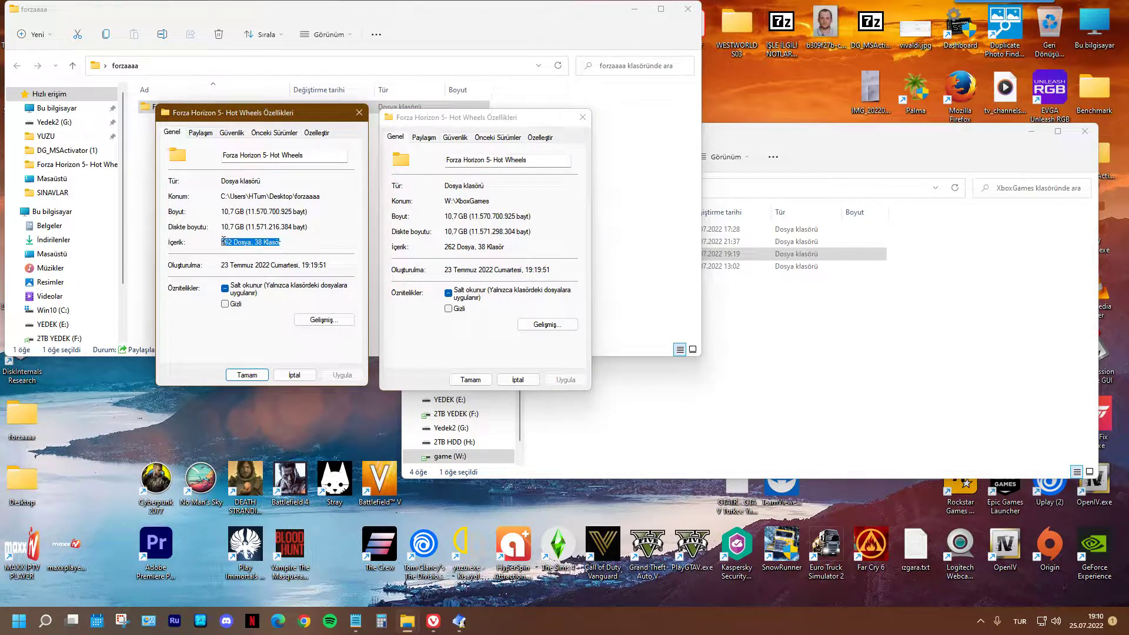
pyautogui.moveTo(502, 248); pyautogui.dragTo(453, 252)
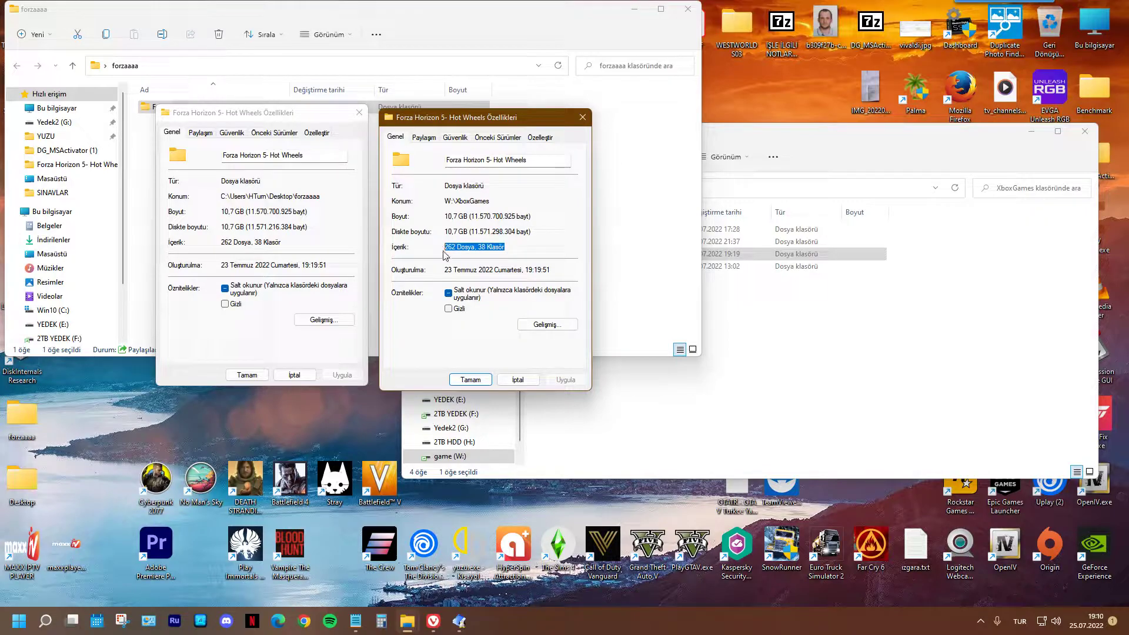
pyautogui.click(294, 374)
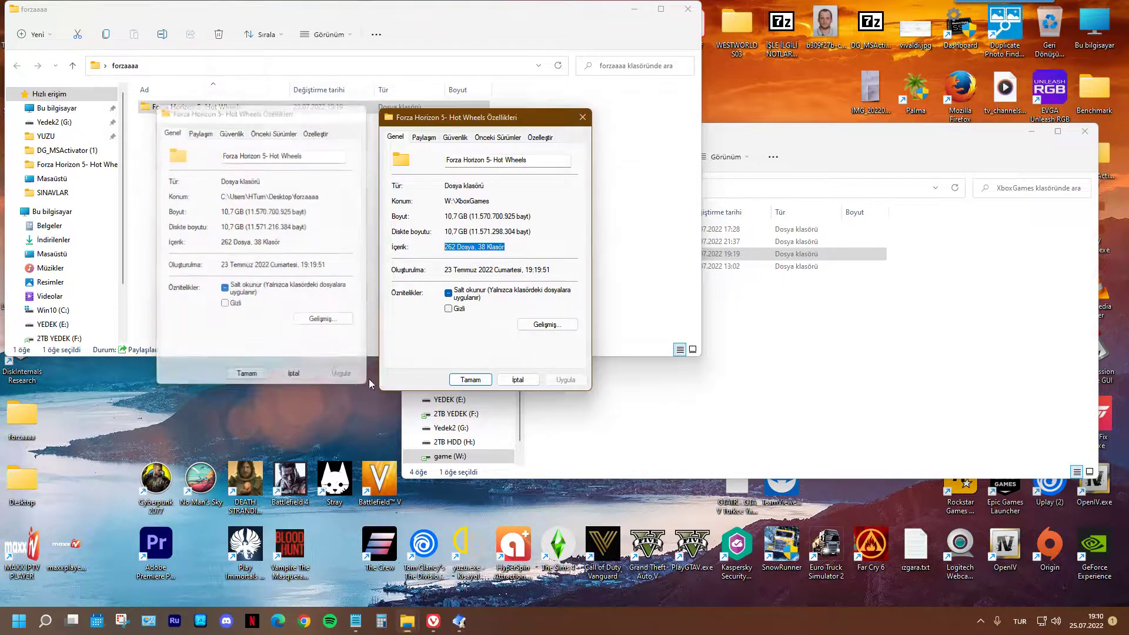
pyautogui.click(517, 379)
pyautogui.click(633, 9)
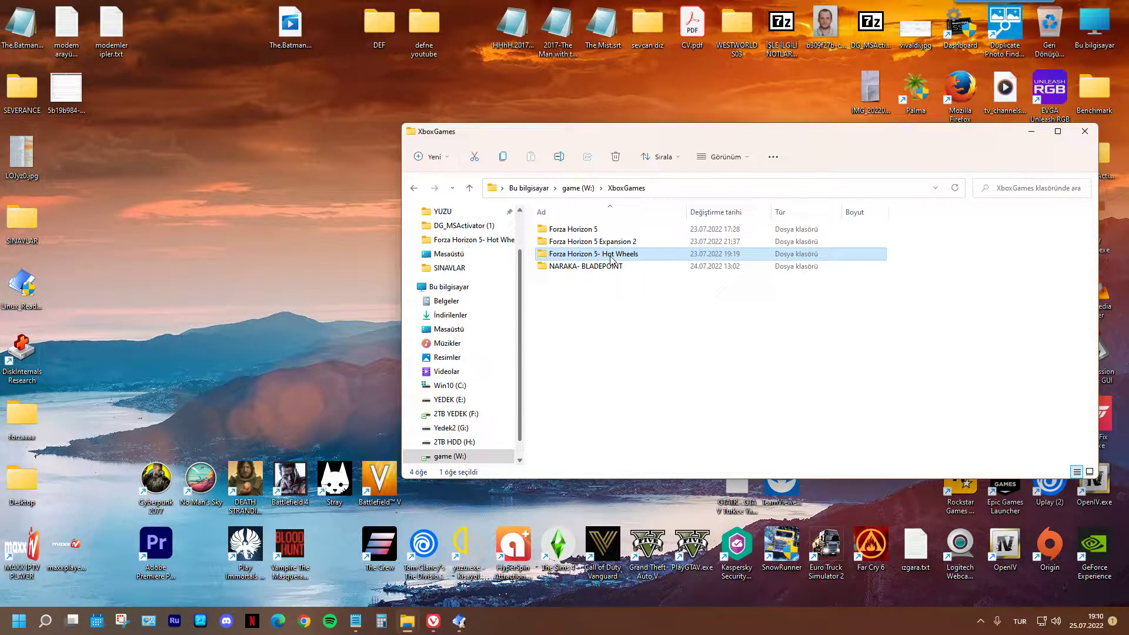
# - Following the deletion instruction in the open note, delete the "Forza Horizon 5- Hot Wheels" folder from XboxGames with administrator permission
pyautogui.click(355, 621)
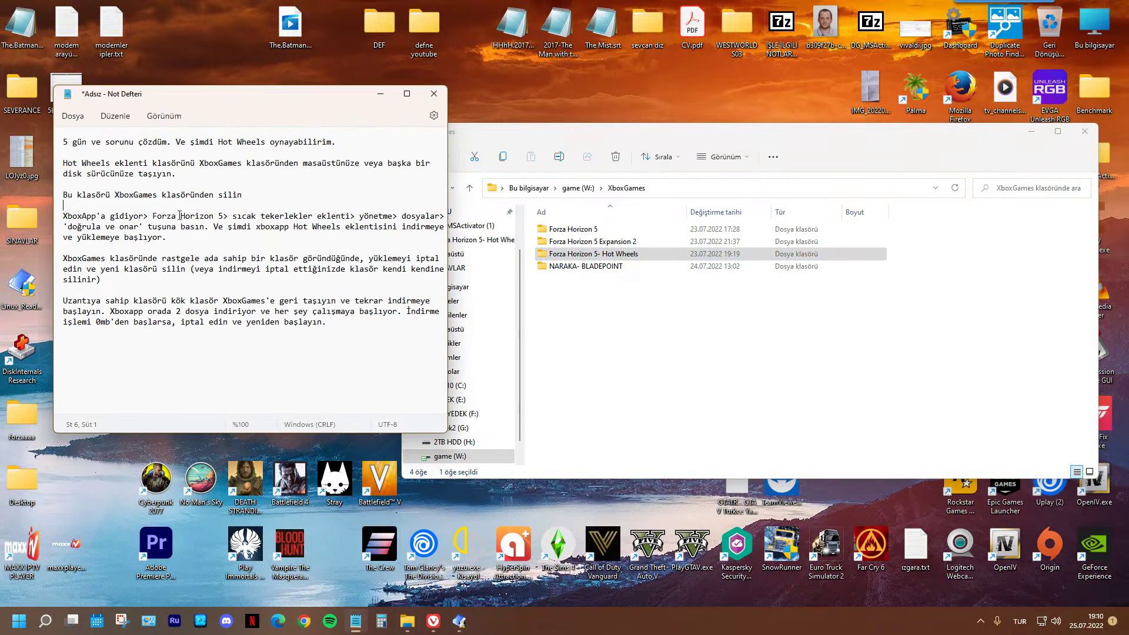
pyautogui.tripleClick(209, 194)
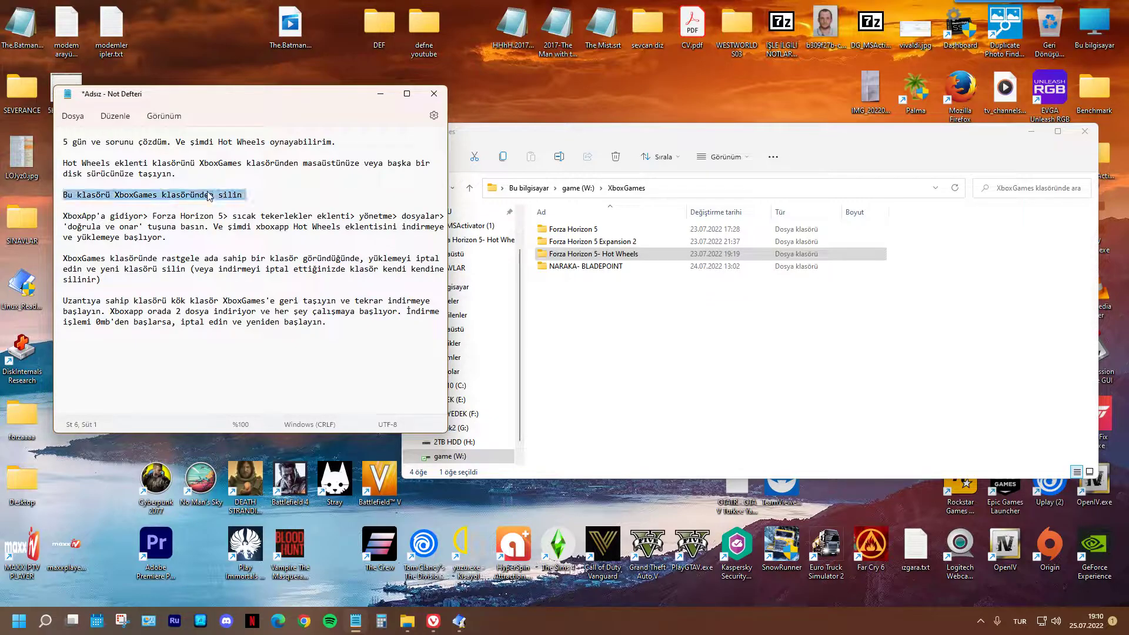
pyautogui.click(588, 254)
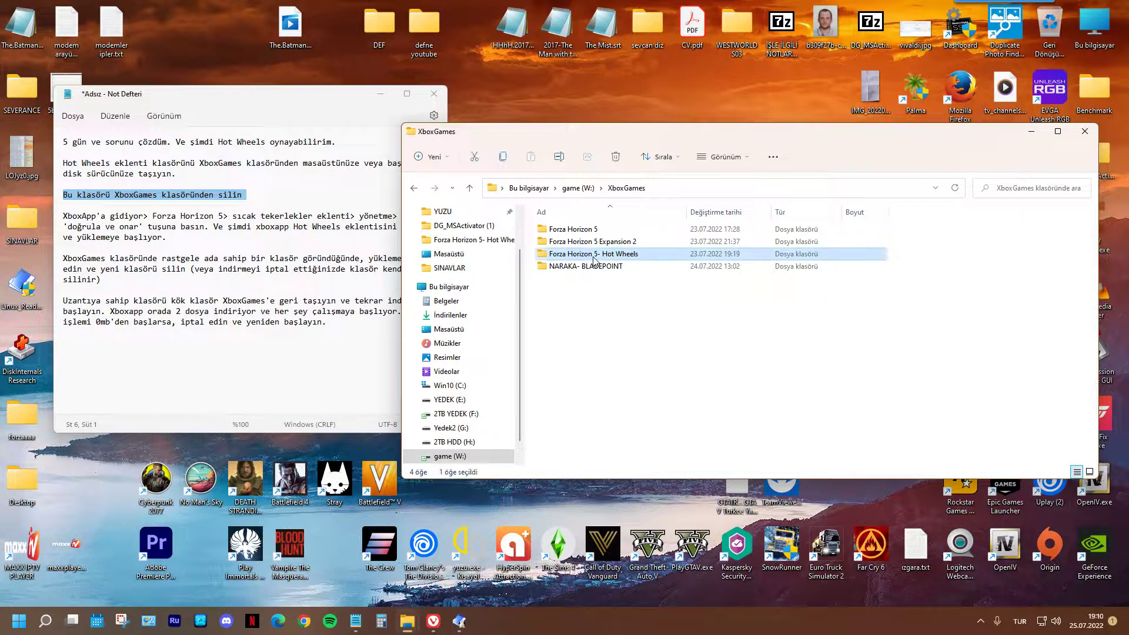
pyautogui.press('Delete')
pyautogui.click(608, 357)
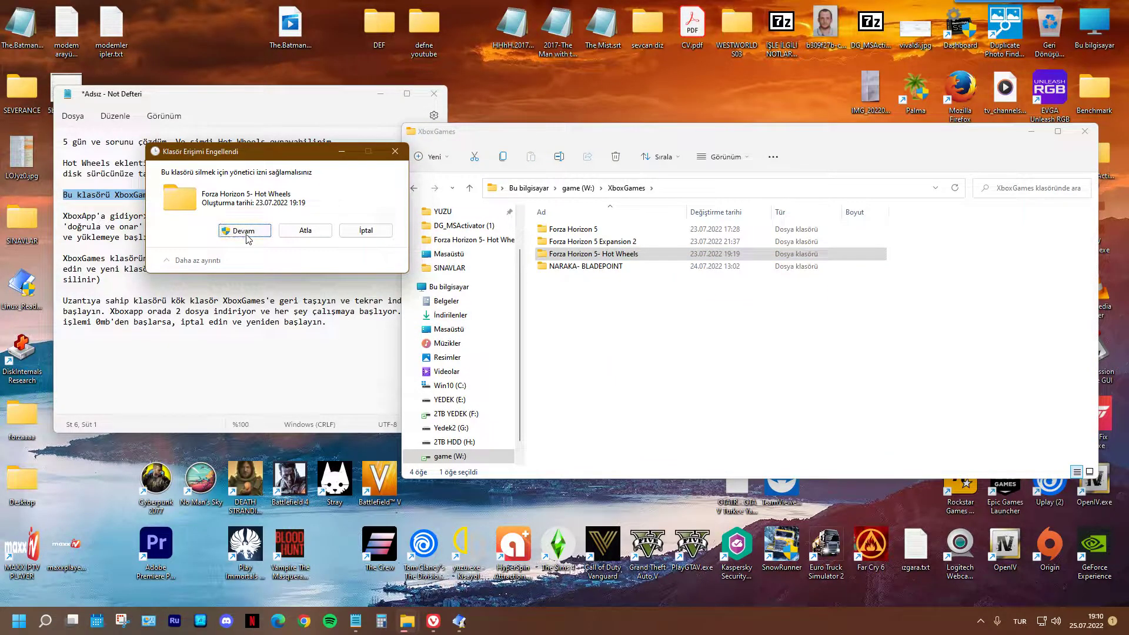
pyautogui.click(244, 230)
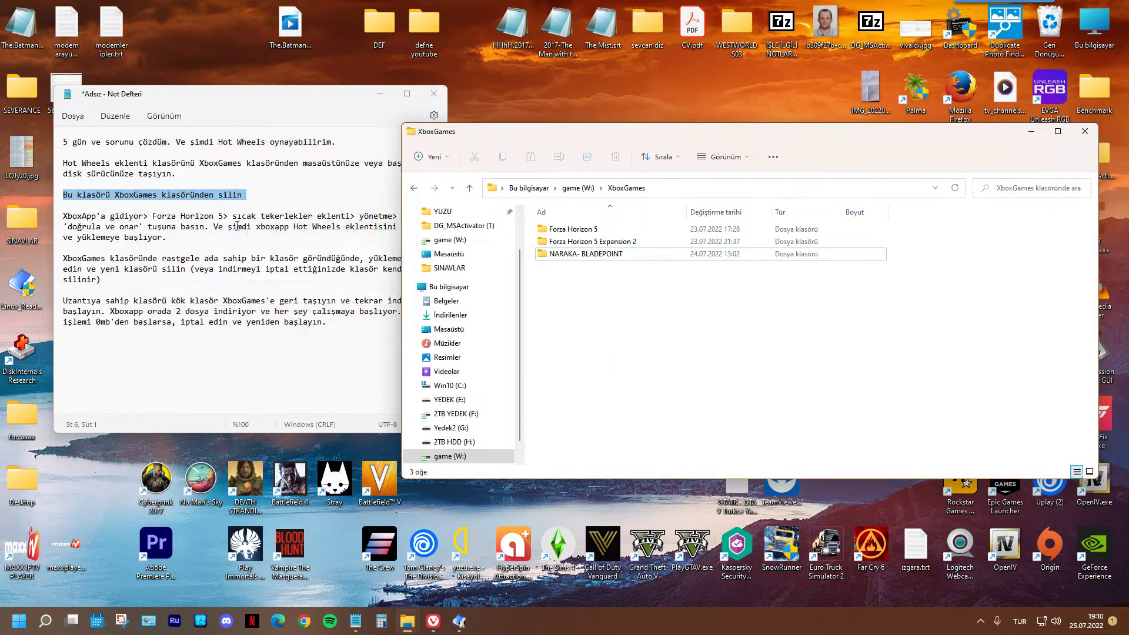
# - Open the Xbox app and arrange its window beside a narrowed Notepad window so the instructions stay readable
pyautogui.click(173, 208)
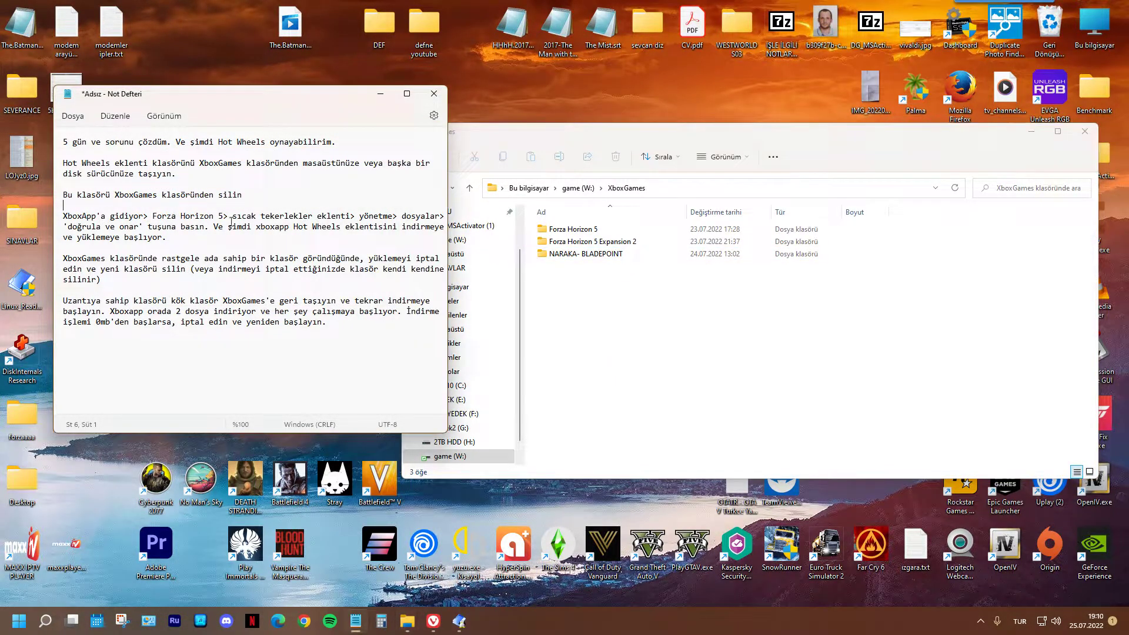
pyautogui.click(20, 621)
pyautogui.click(174, 322)
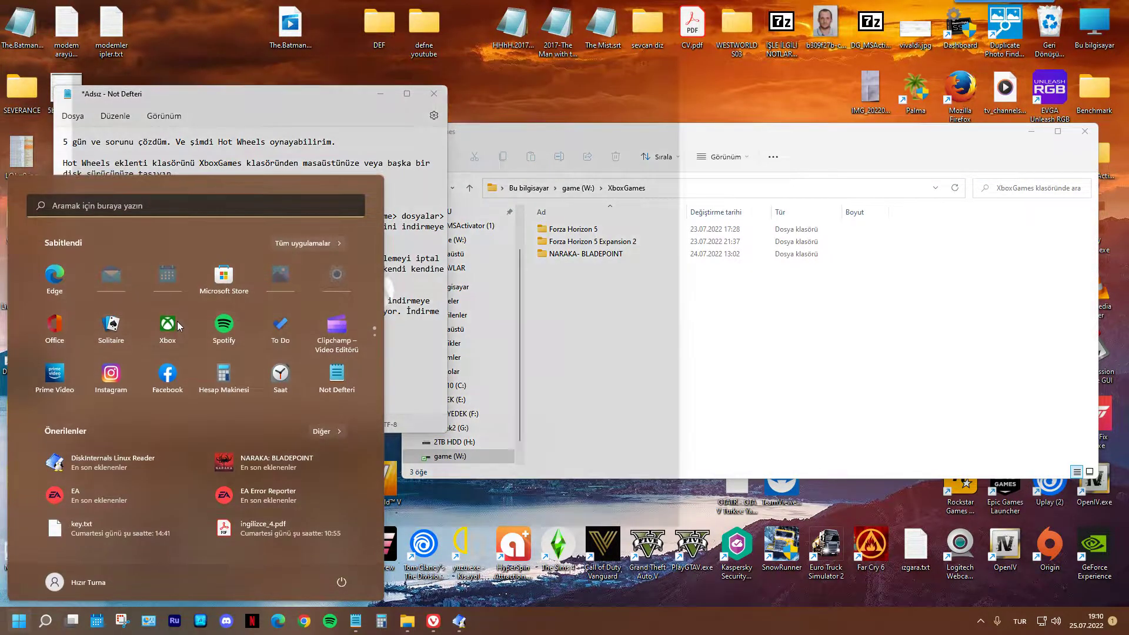
pyautogui.moveTo(305, 28); pyautogui.dragTo(576, 53)
pyautogui.moveTo(204, 216); pyautogui.dragTo(247, 215)
pyautogui.moveTo(444, 434); pyautogui.dragTo(289, 466)
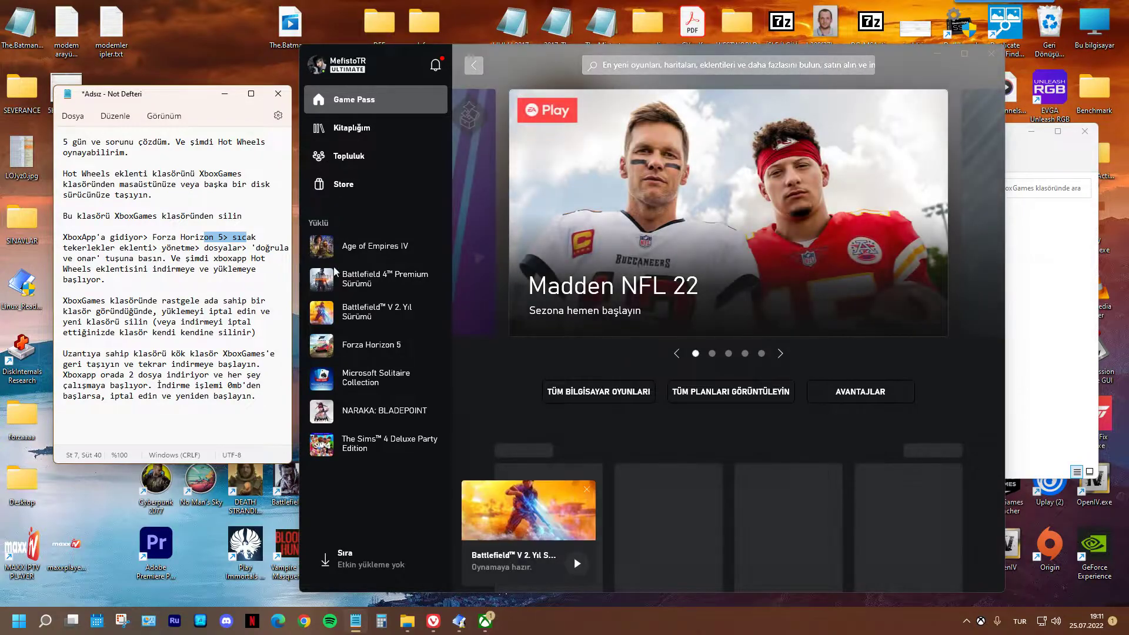
# - Open the Forza Horizon 5: Hot Wheels Expansion page from the full list of Forza Horizon 5 add-ons
pyautogui.click(393, 352)
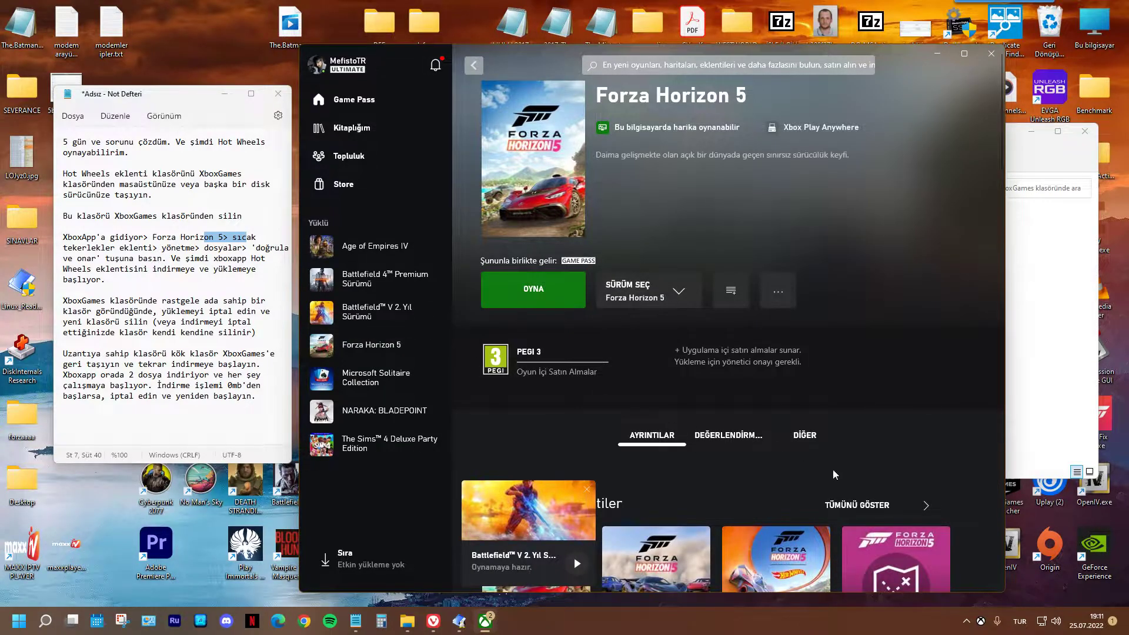
pyautogui.click(852, 509)
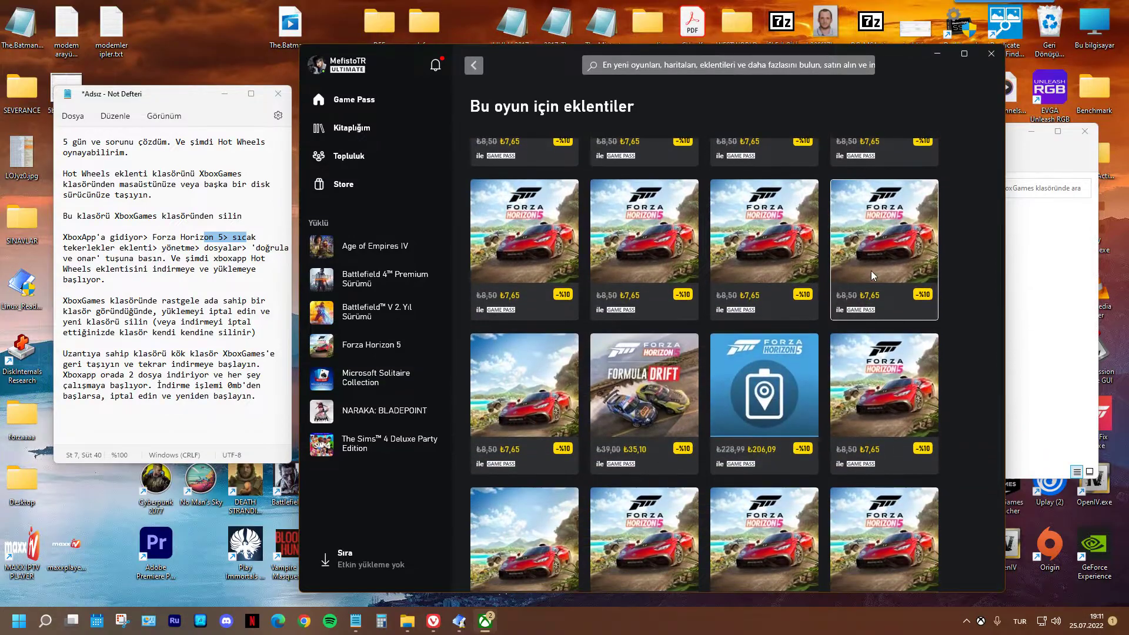
pyautogui.scroll(-3, 741, 294)
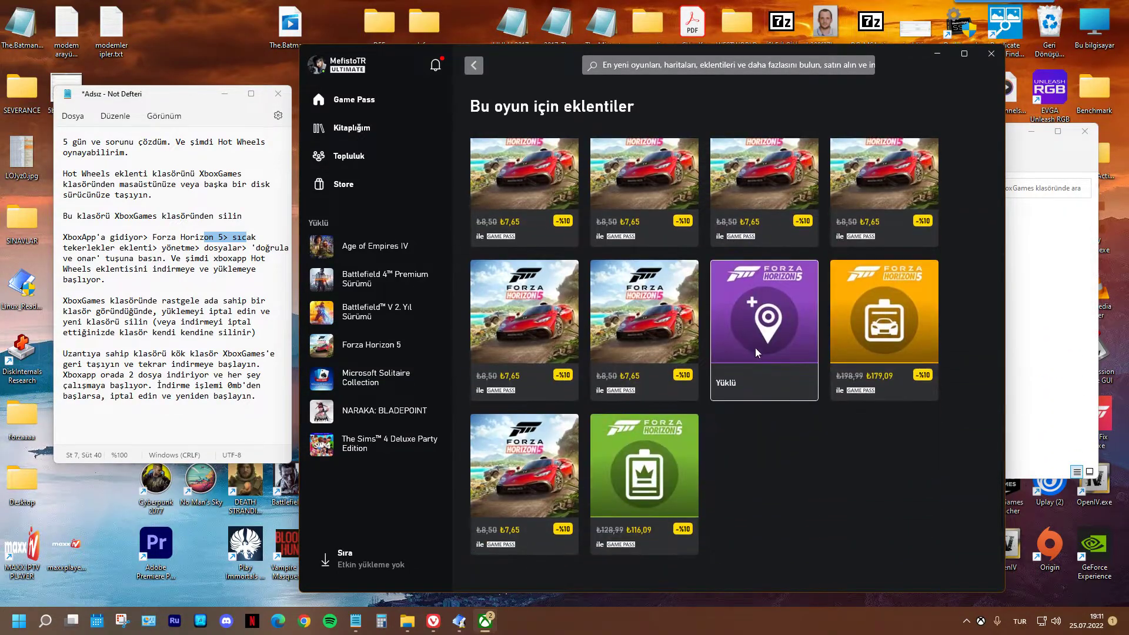
pyautogui.scroll(-1, 739, 422)
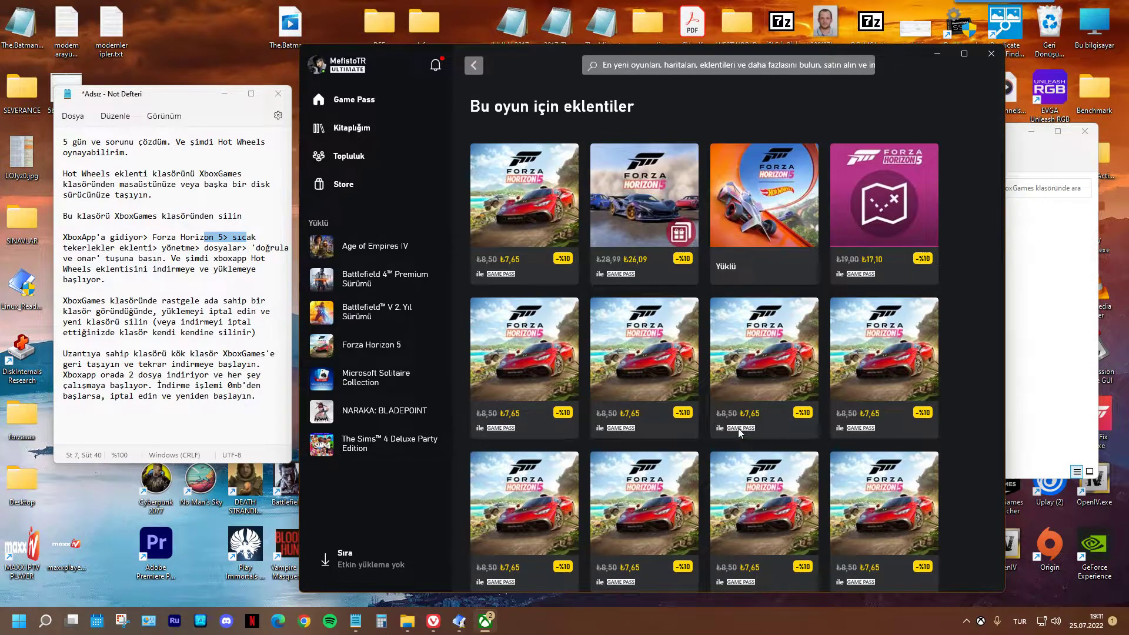
pyautogui.click(770, 210)
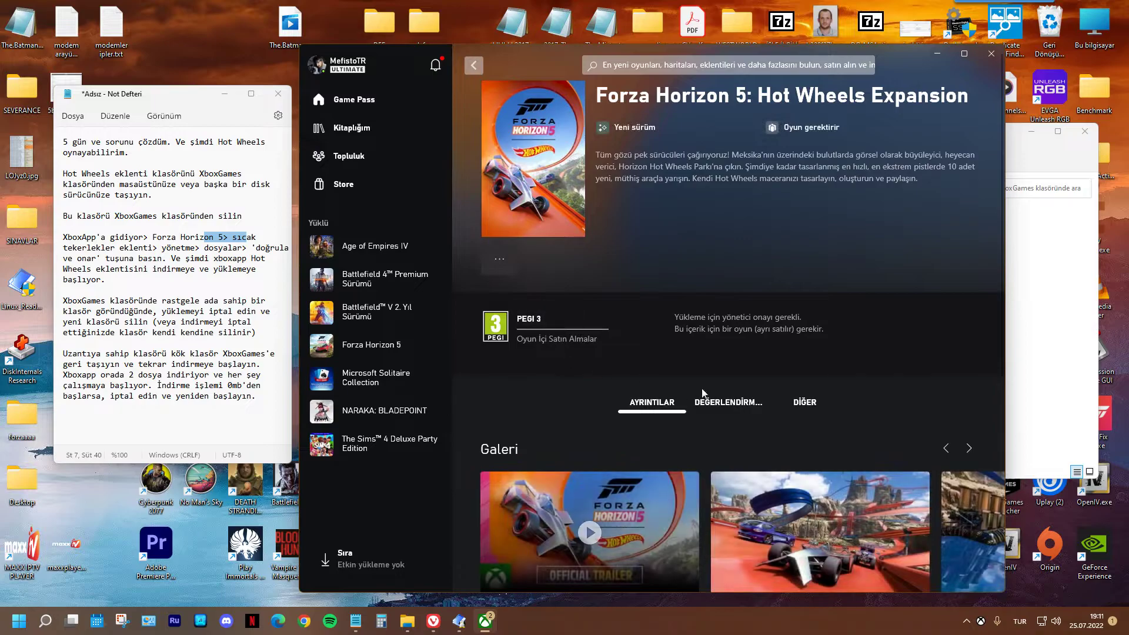
# - Check the additional actions offered for the Hot Wheels Expansion and the contents of the XboxGames folder
pyautogui.click(488, 263)
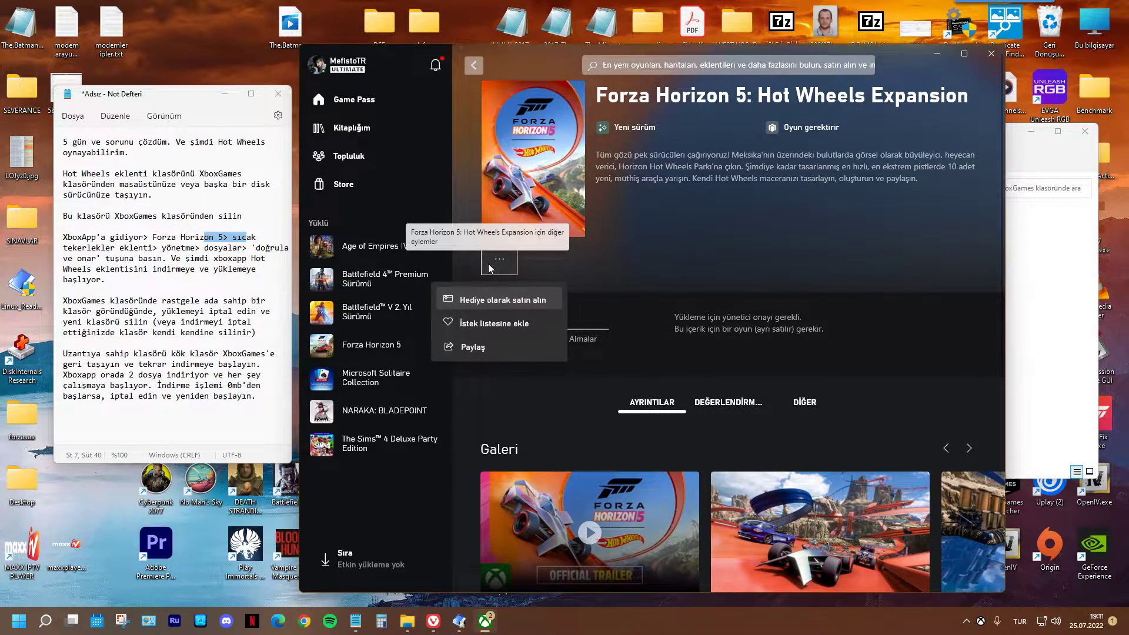
pyautogui.click(599, 277)
pyautogui.click(1055, 375)
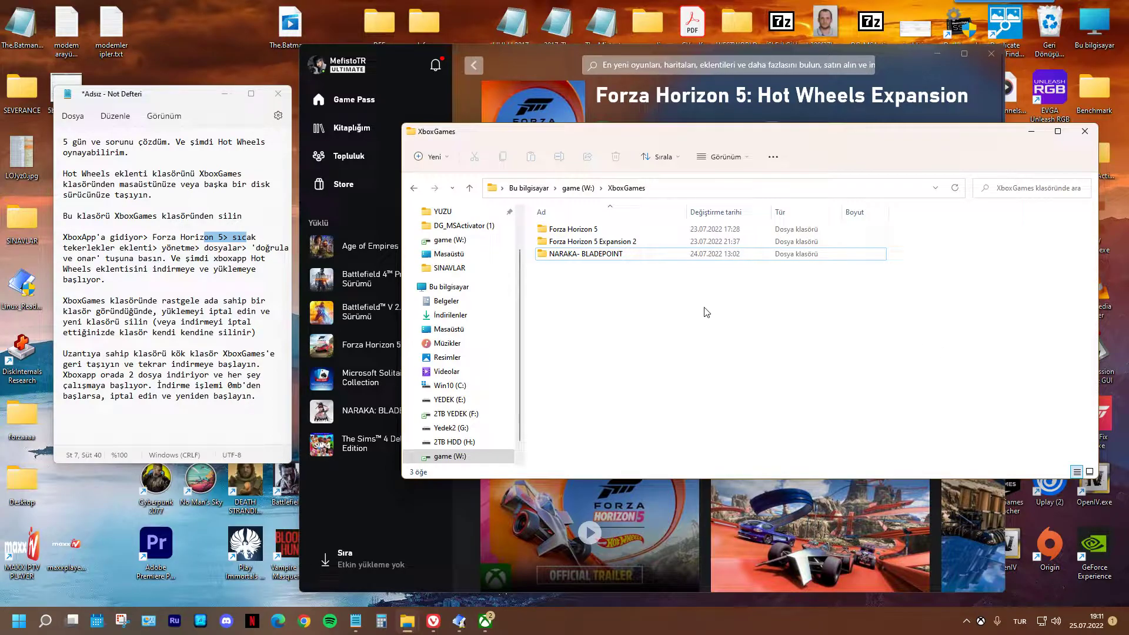
pyautogui.click(529, 68)
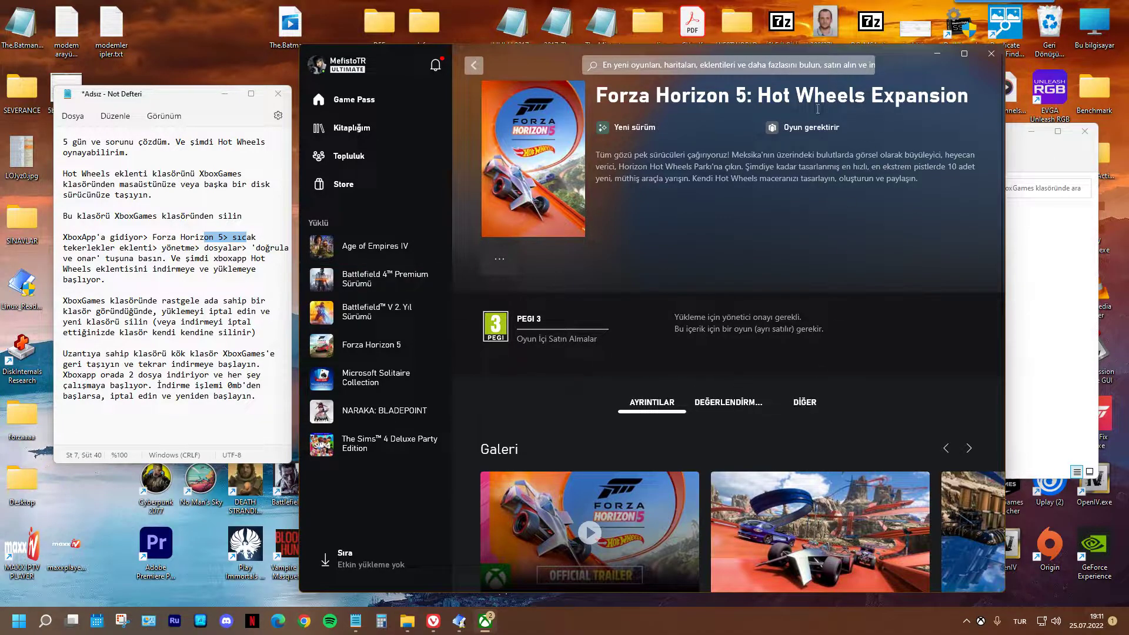
# - View the file management options of the base Forza Horizon 5 game and close them
pyautogui.click(433, 348)
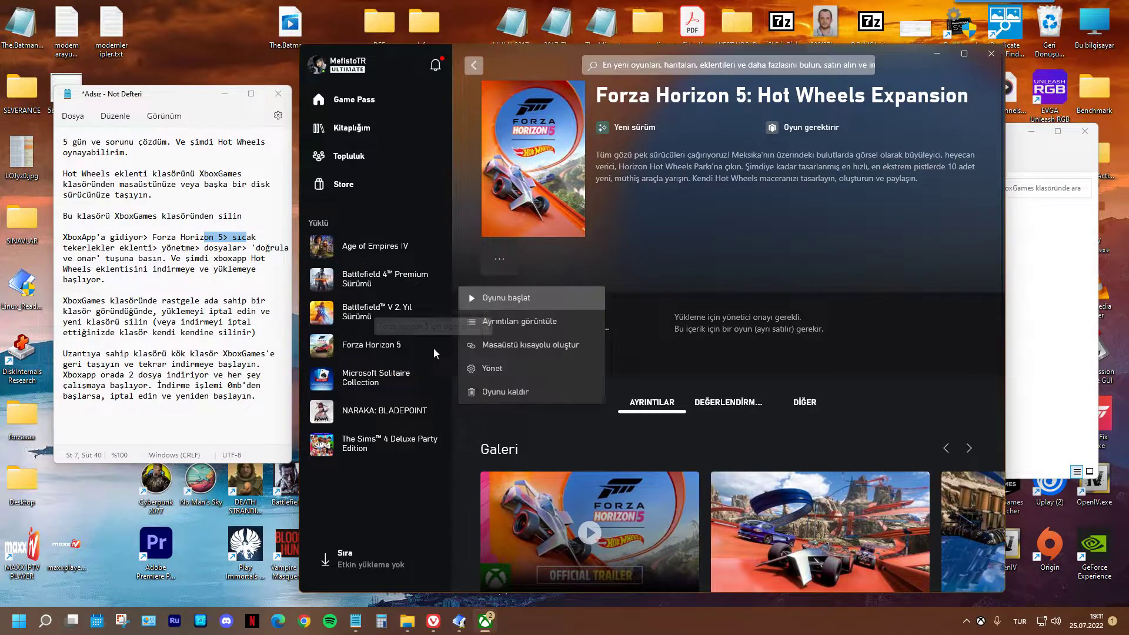
pyautogui.click(468, 365)
pyautogui.click(692, 203)
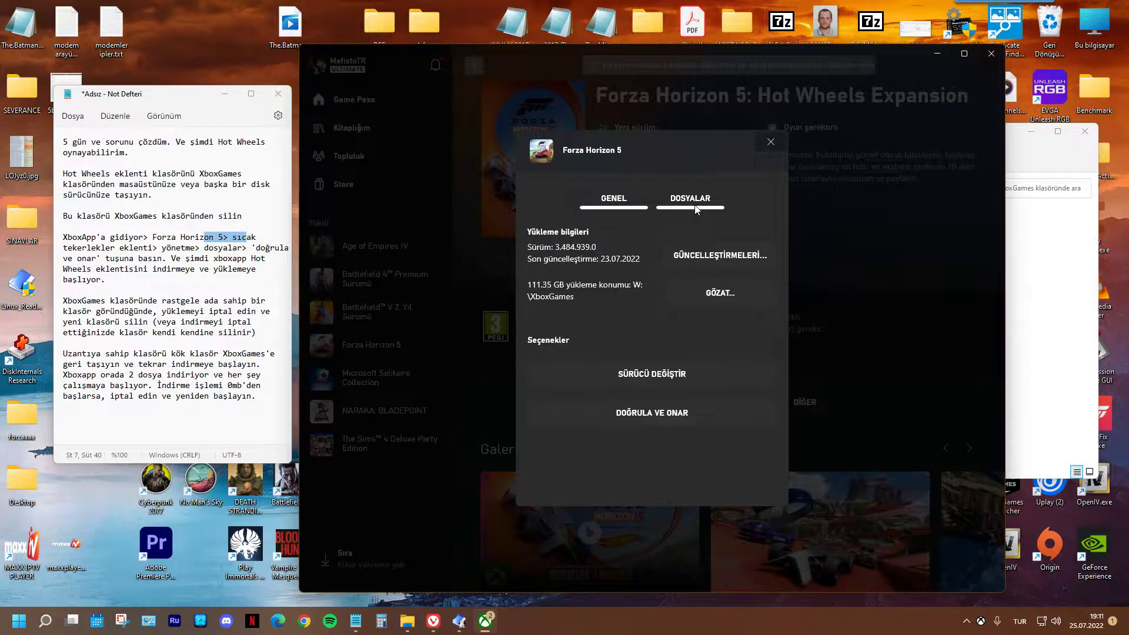
pyautogui.click(770, 142)
# - Verify and repair the Forza Horizon 5: Hot Wheels Expansion files through the library's installation management
pyautogui.click(375, 125)
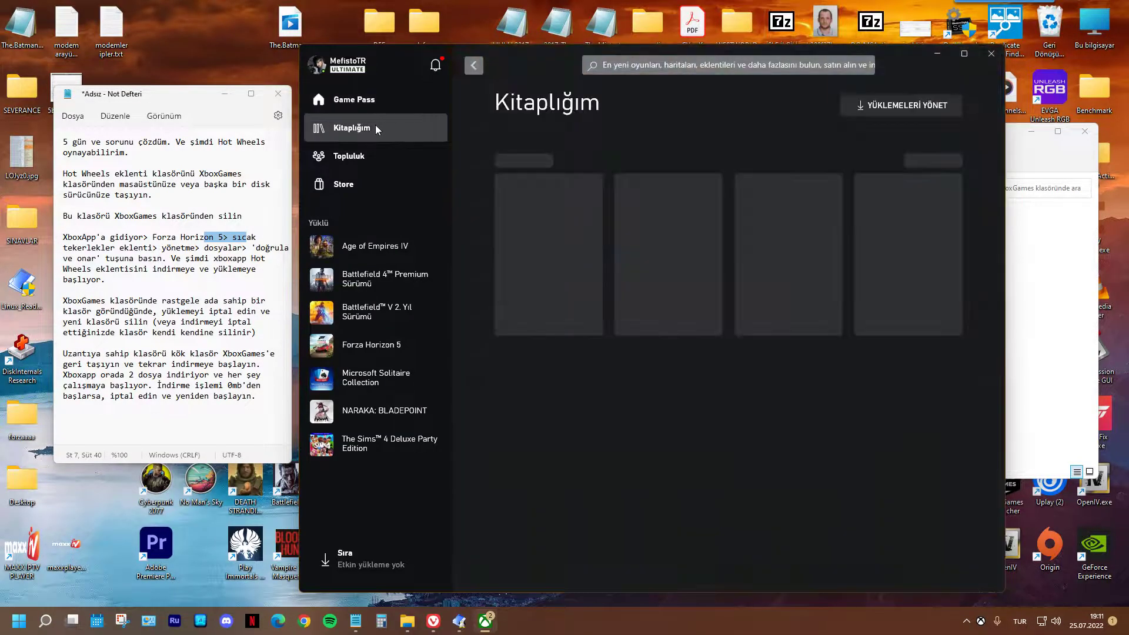
pyautogui.click(890, 107)
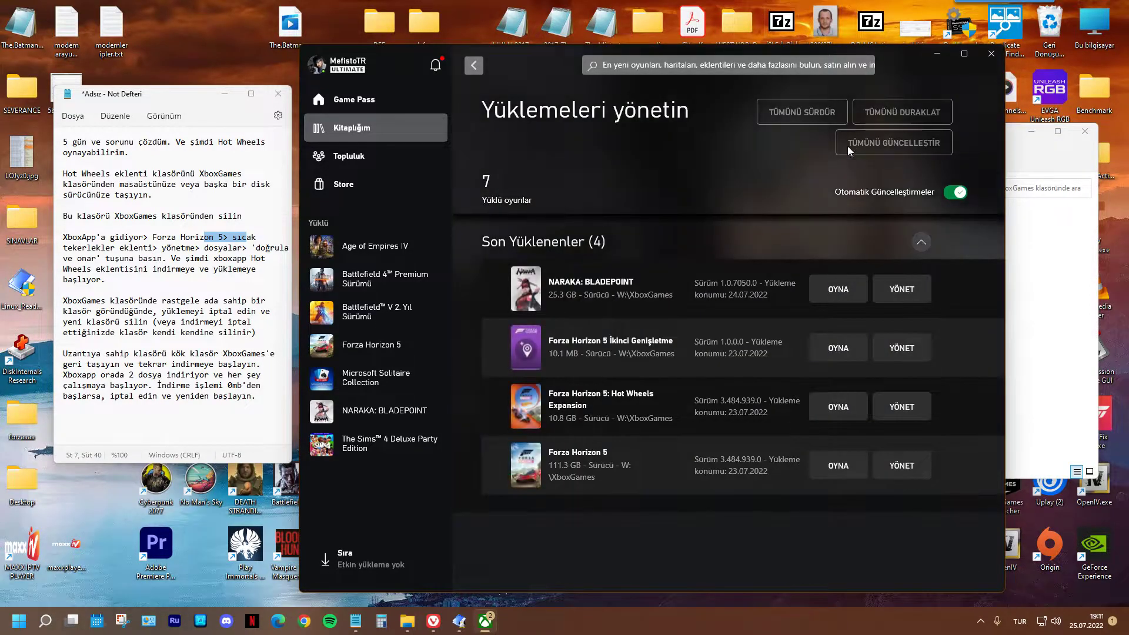
pyautogui.click(888, 411)
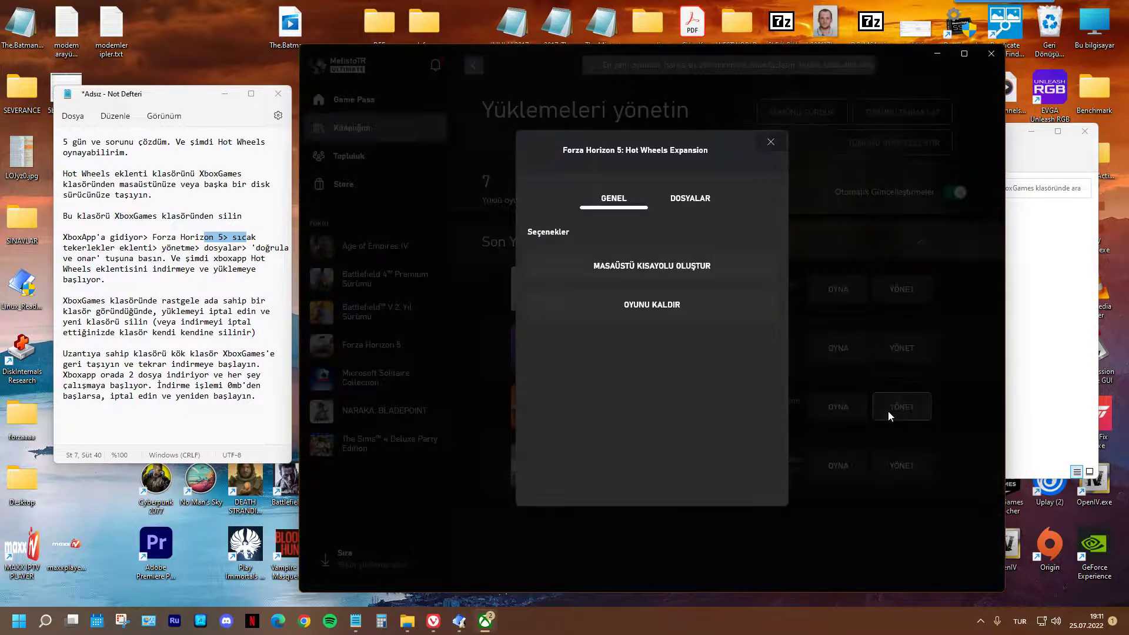
pyautogui.click(696, 200)
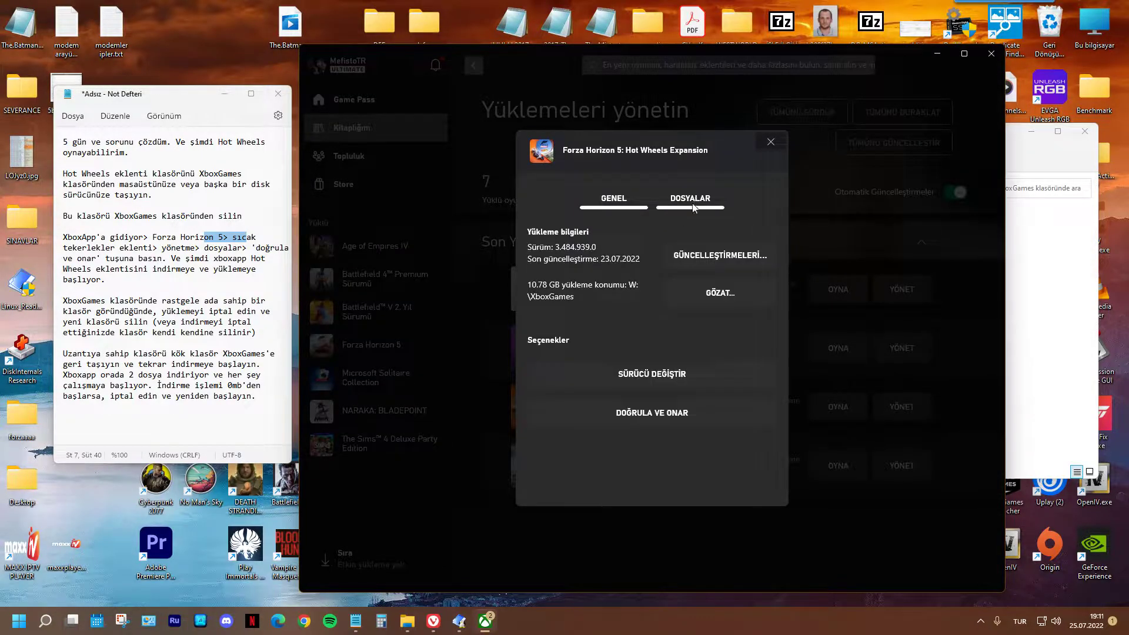
pyautogui.click(636, 415)
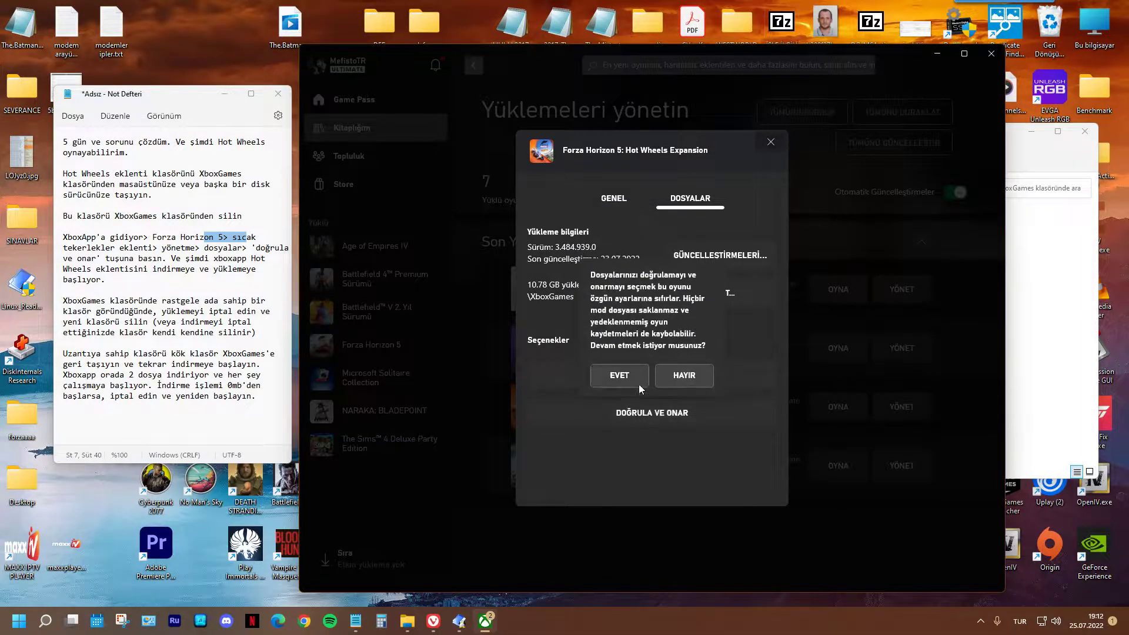
pyautogui.click(626, 374)
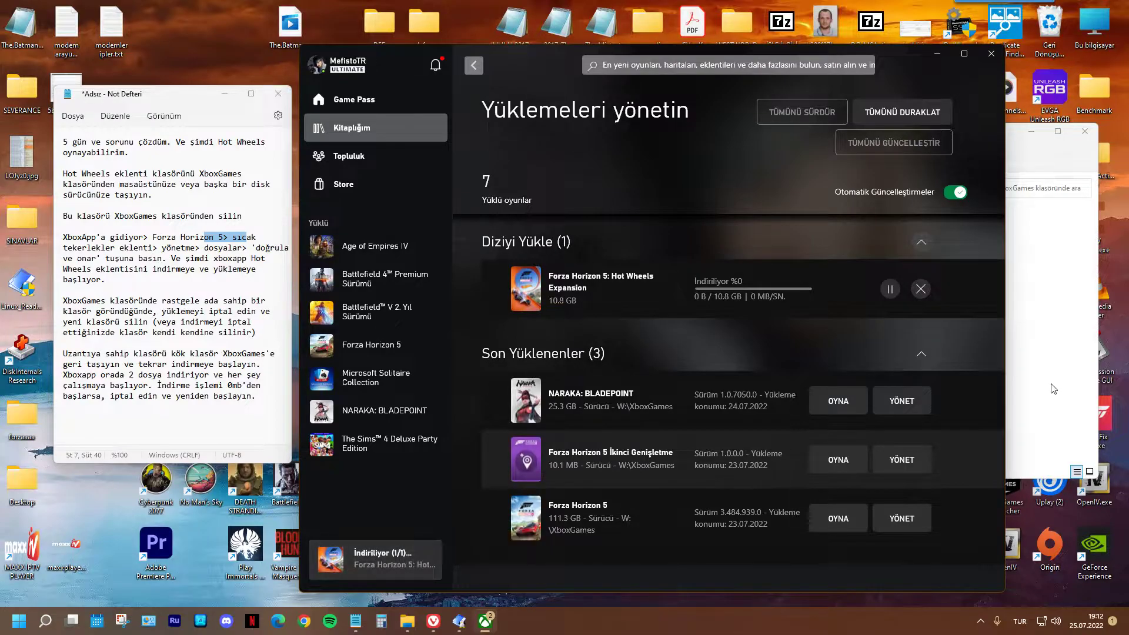
# - Highlight the notes paragraph about the randomly named folder and inspect folder 068055FE-BDB1-48DC-B574-ED33125F6C05 in XboxGames
pyautogui.moveTo(375, 561)
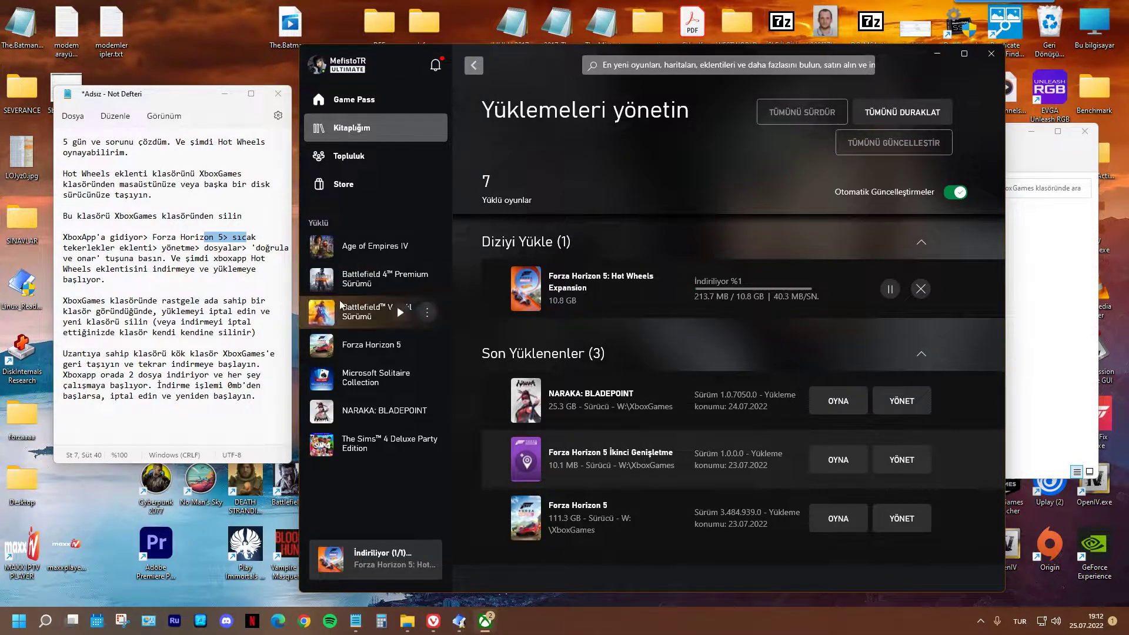
pyautogui.tripleClick(235, 324)
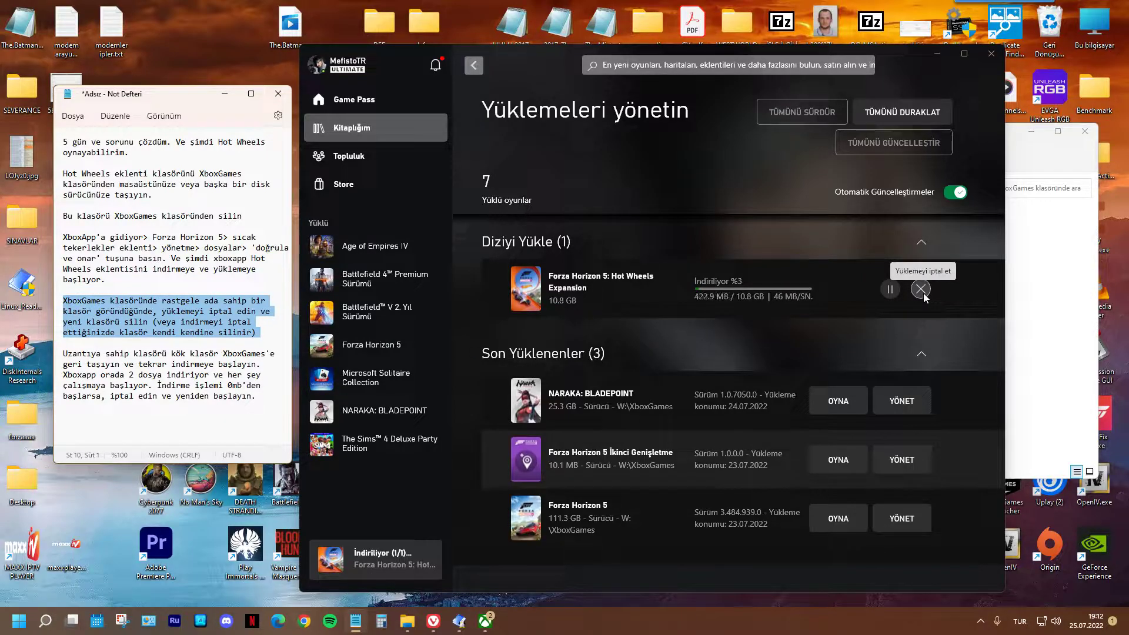
pyautogui.click(1017, 332)
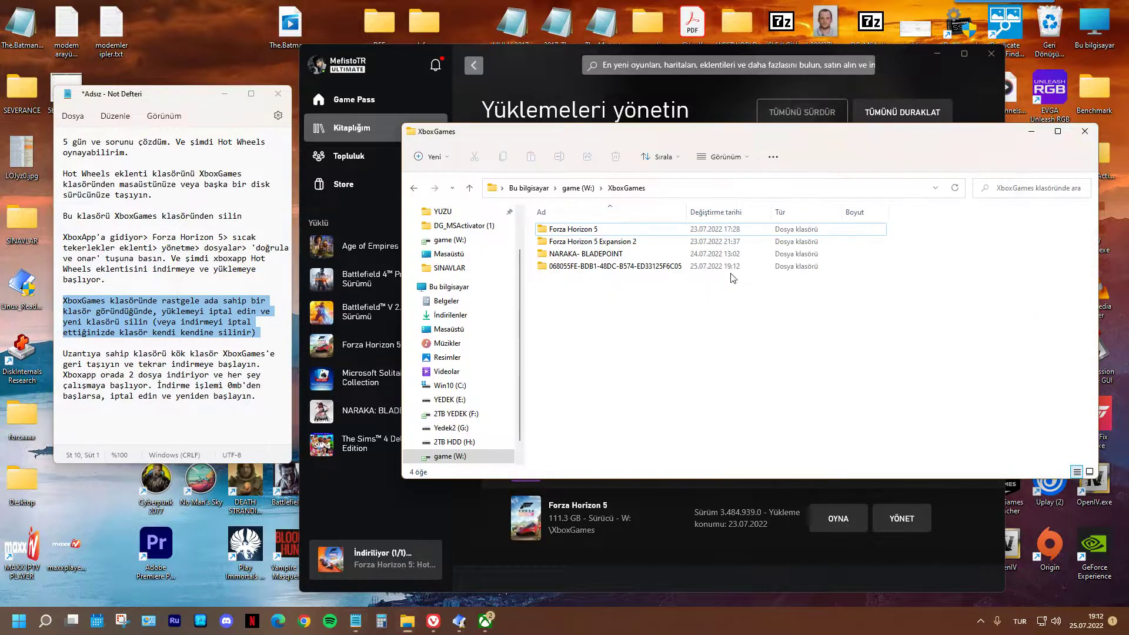
pyautogui.click(641, 267)
pyautogui.doubleClick(614, 267)
pyautogui.hotkey('alt', 'Left')
# - Return to the Xbox app and cancel the Hot Wheels Expansion download
pyautogui.hotkey('alt', 'Tab')
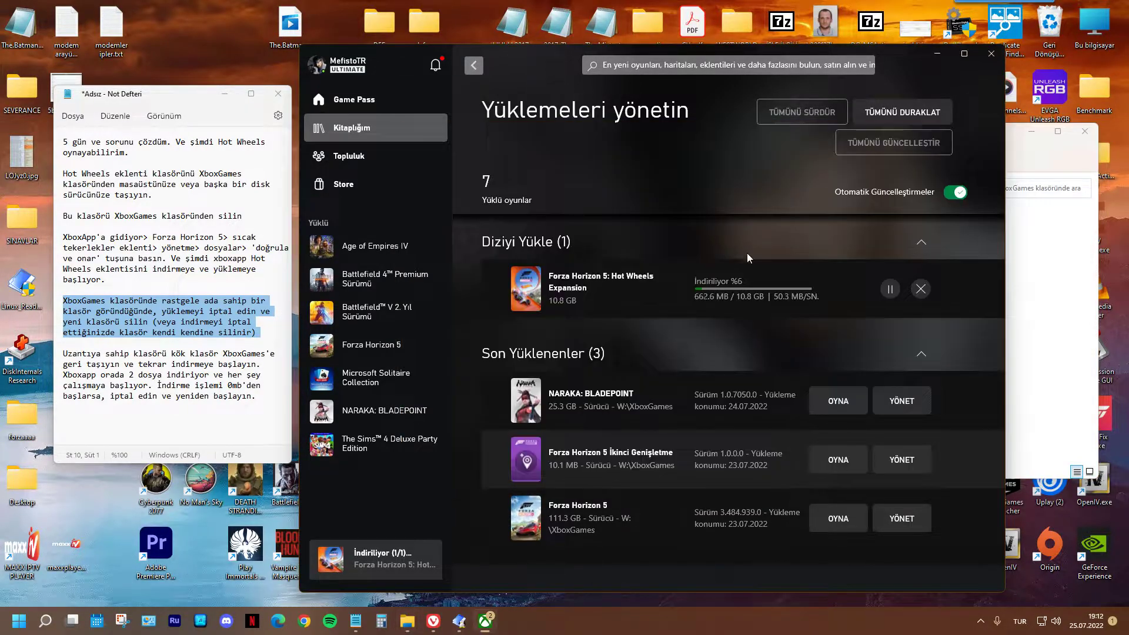
pyautogui.click(920, 290)
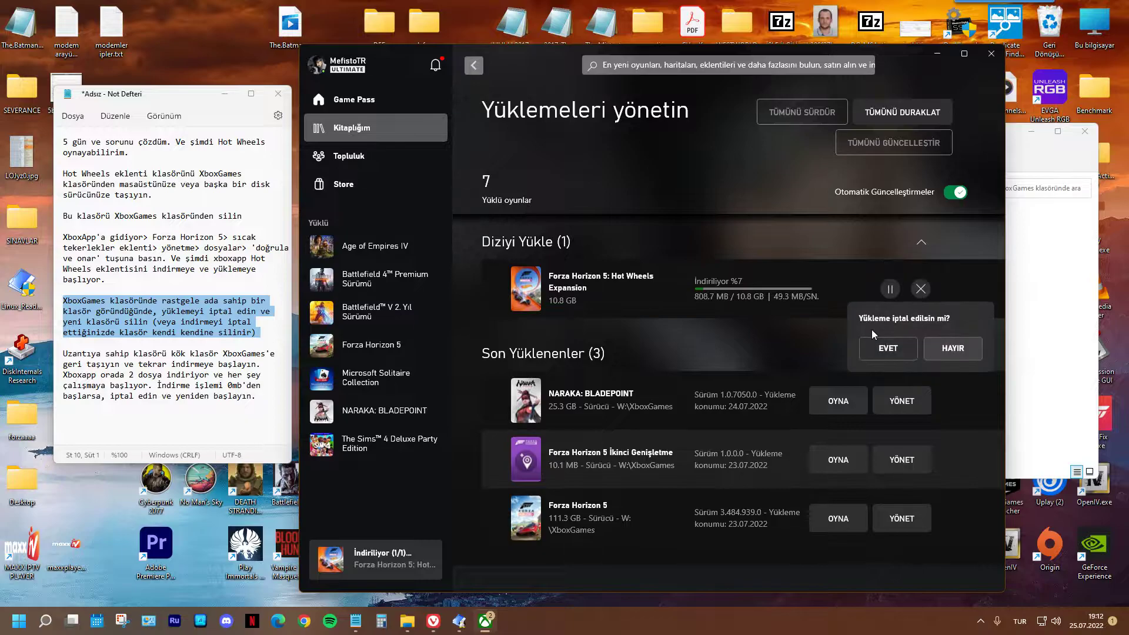
pyautogui.click(888, 348)
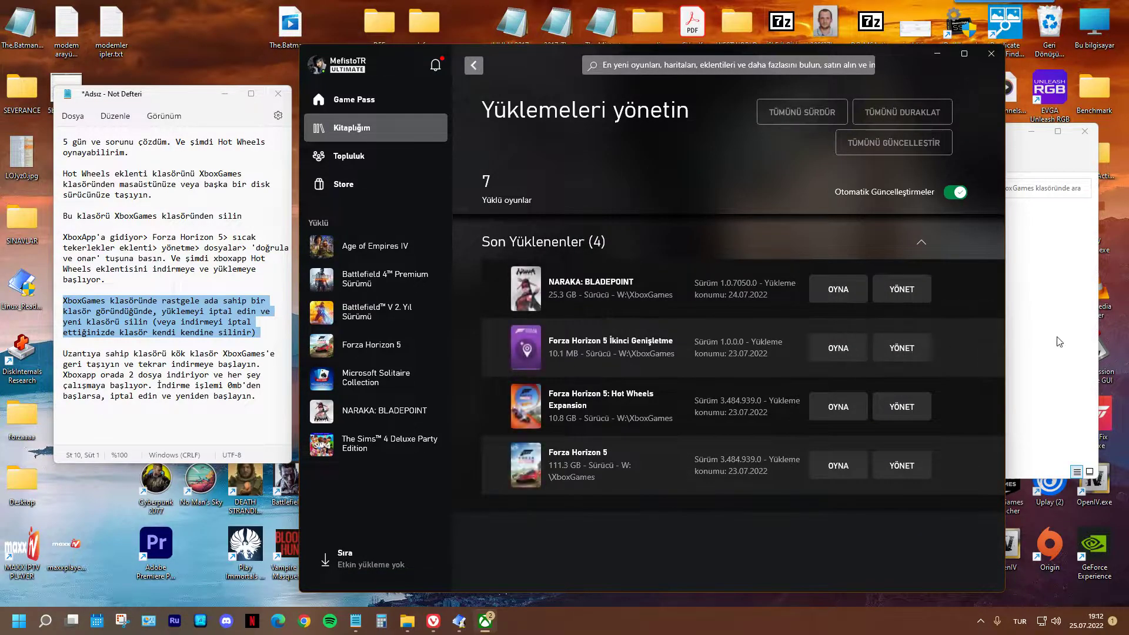
# - Check XboxGames for the randomly named download folder and look inside it
pyautogui.click(1060, 340)
pyautogui.click(593, 230)
pyautogui.click(622, 315)
pyautogui.click(611, 242)
pyautogui.doubleClick(611, 241)
pyautogui.hotkey('alt', 'Left')
pyautogui.doubleClick(614, 229)
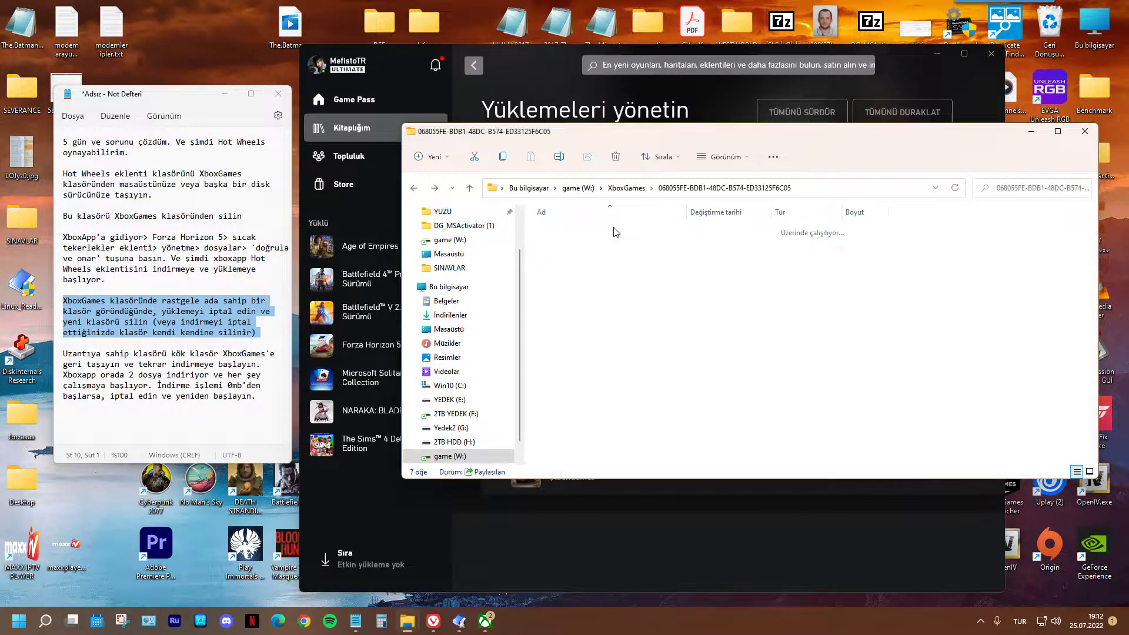
pyautogui.hotkey('alt', 'Left')
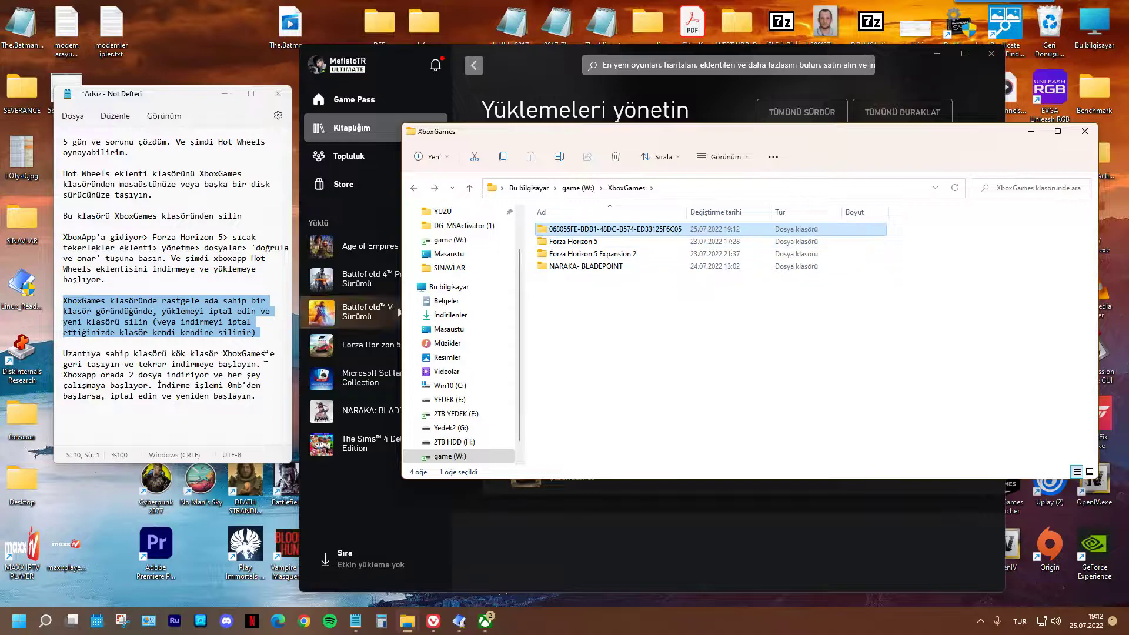
# - Highlight the note about the folder being deleted automatically when the download is cancelled, and return to XboxGames
pyautogui.click(125, 331)
pyautogui.moveTo(120, 331); pyautogui.dragTo(243, 330)
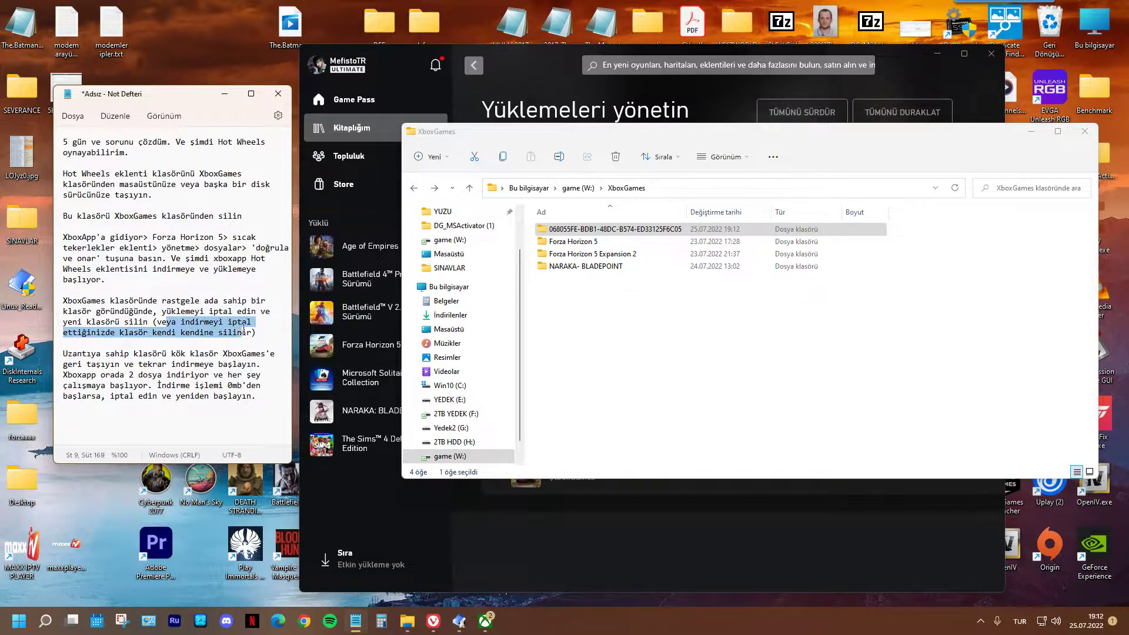
pyautogui.click(592, 318)
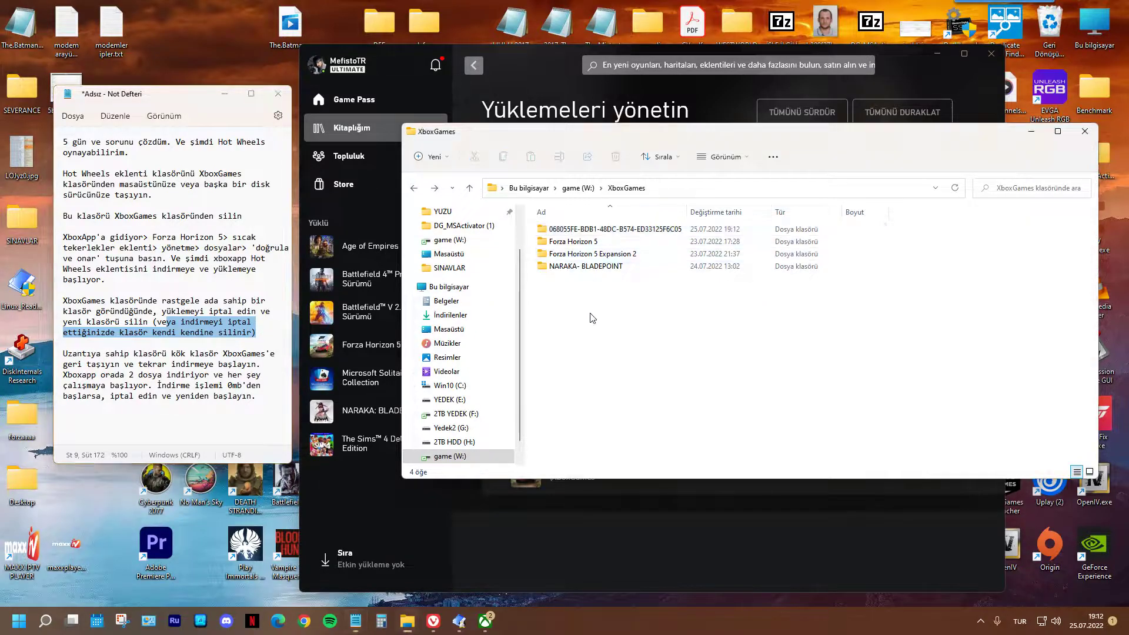
# - Try to delete the randomly named folder from XboxGames with administrator permission
pyautogui.click(576, 231)
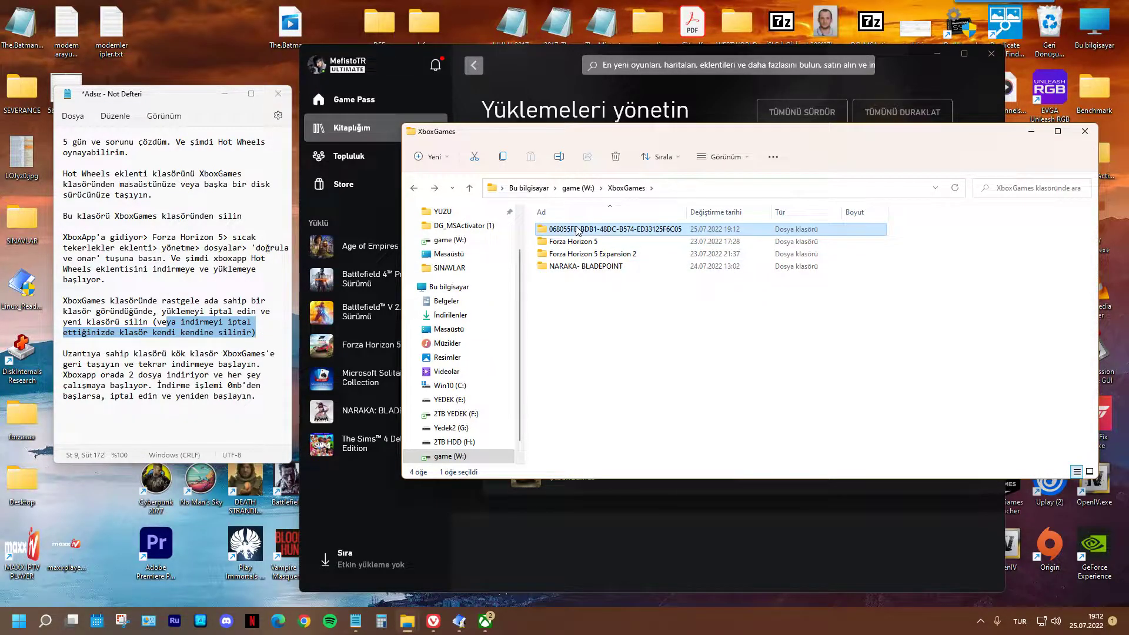
pyautogui.press('Delete')
pyautogui.click(597, 359)
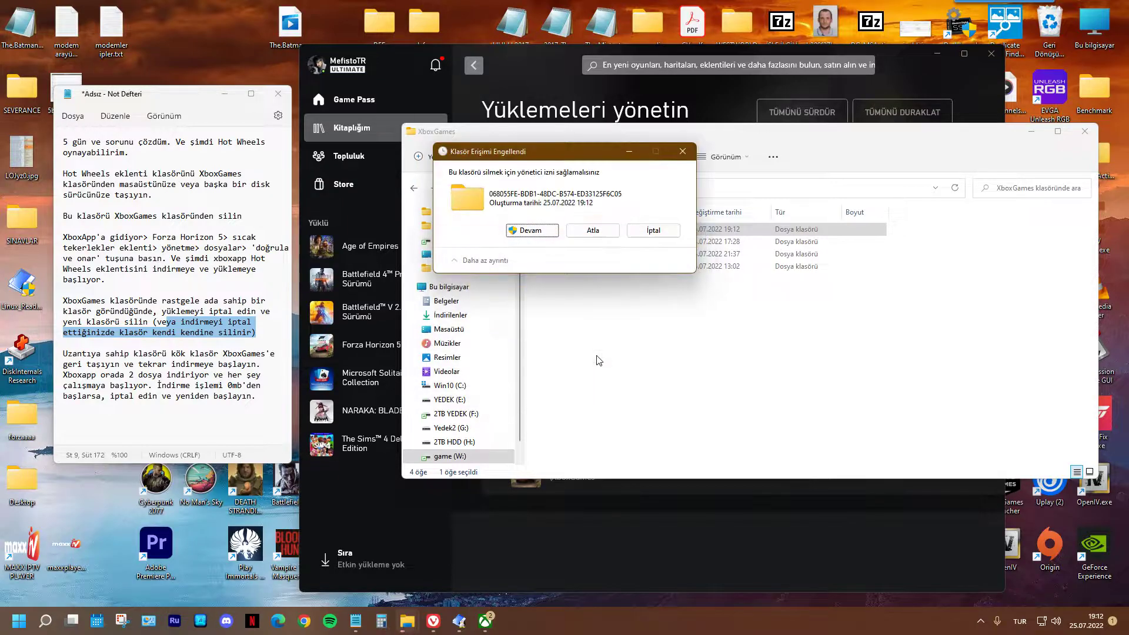
pyautogui.click(529, 231)
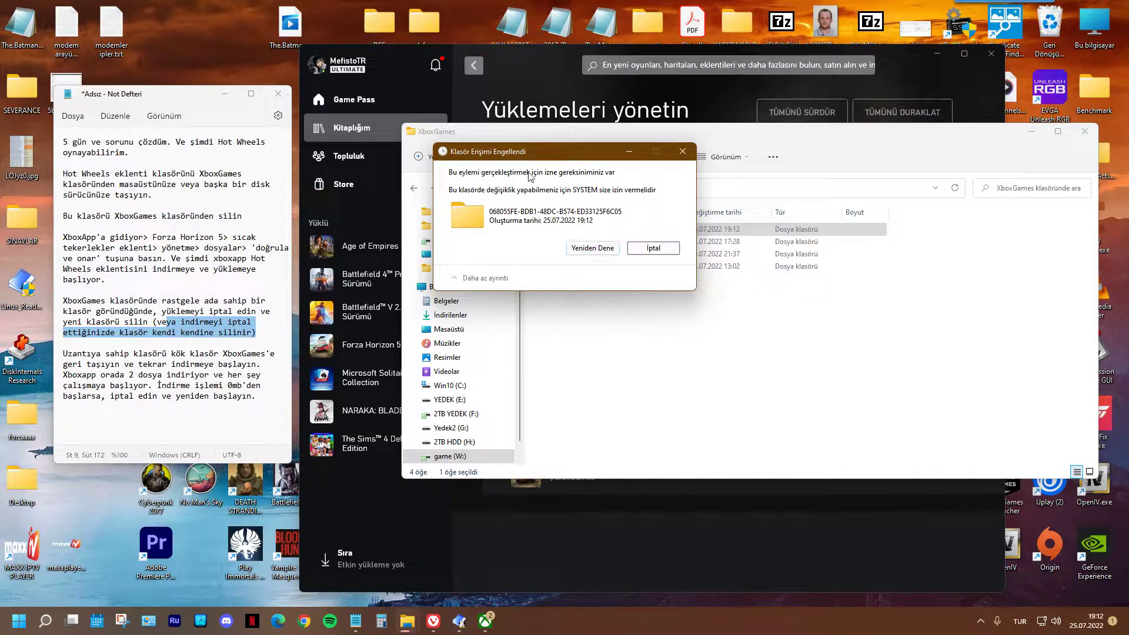
pyautogui.click(580, 247)
pyautogui.click(651, 248)
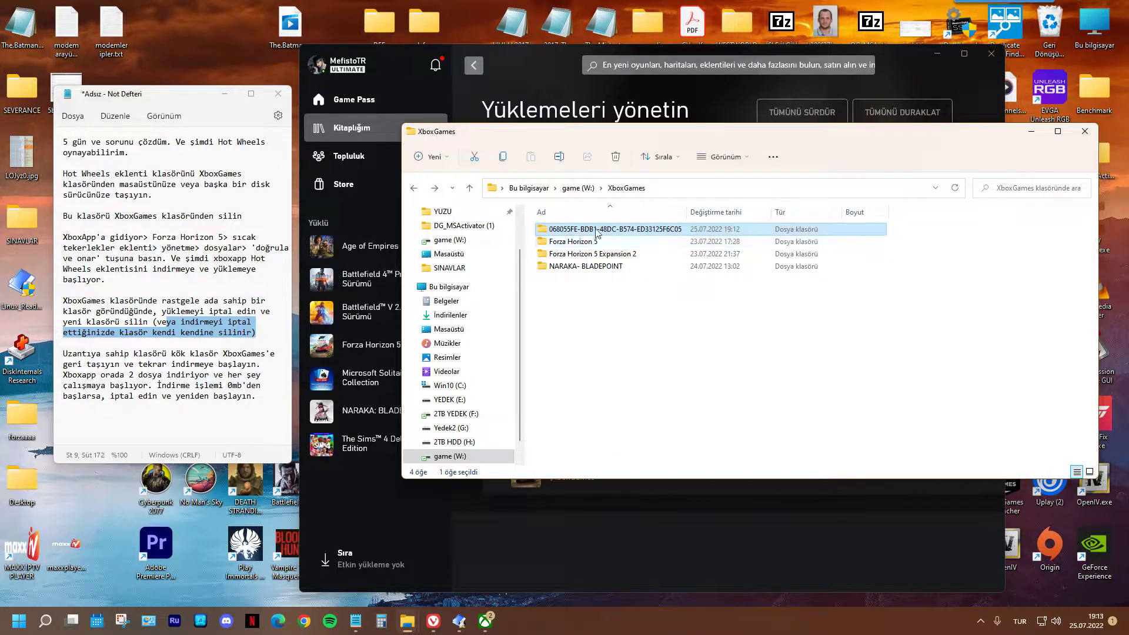
# - View the general and sharing properties of the randomly named folder and close them
pyautogui.rightClick(596, 231)
pyautogui.click(632, 380)
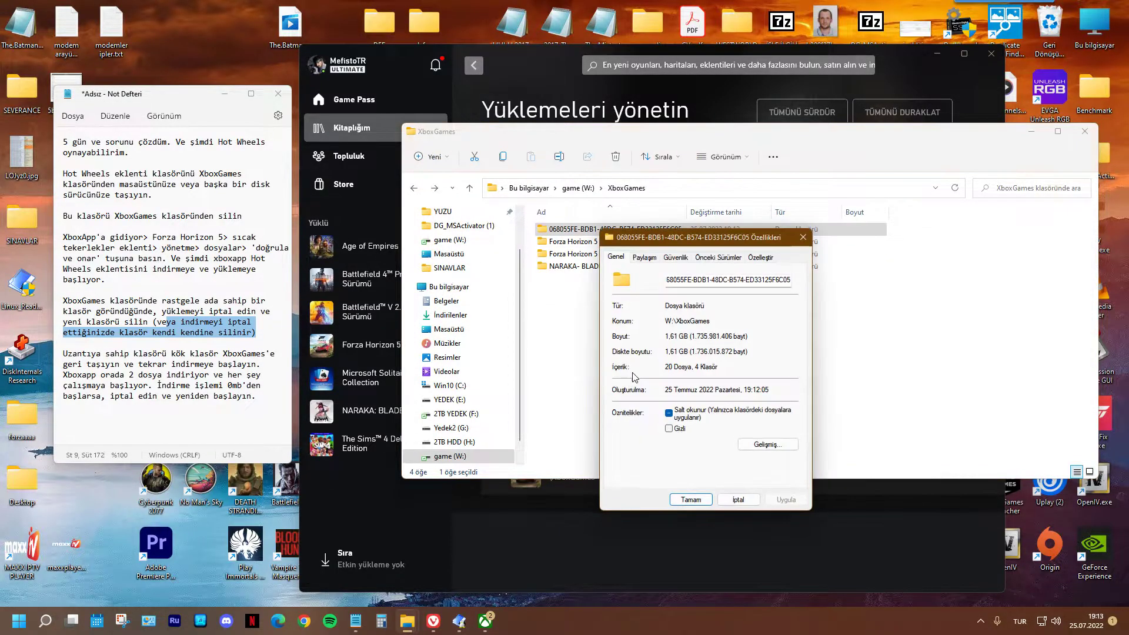
pyautogui.click(645, 258)
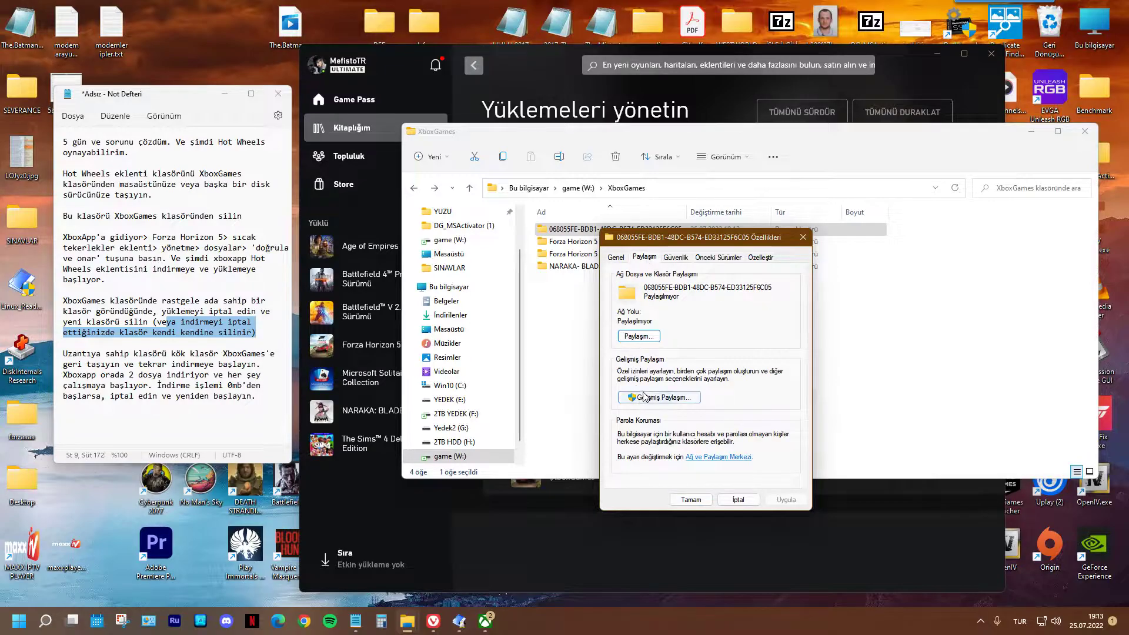
pyautogui.click(616, 256)
pyautogui.click(802, 237)
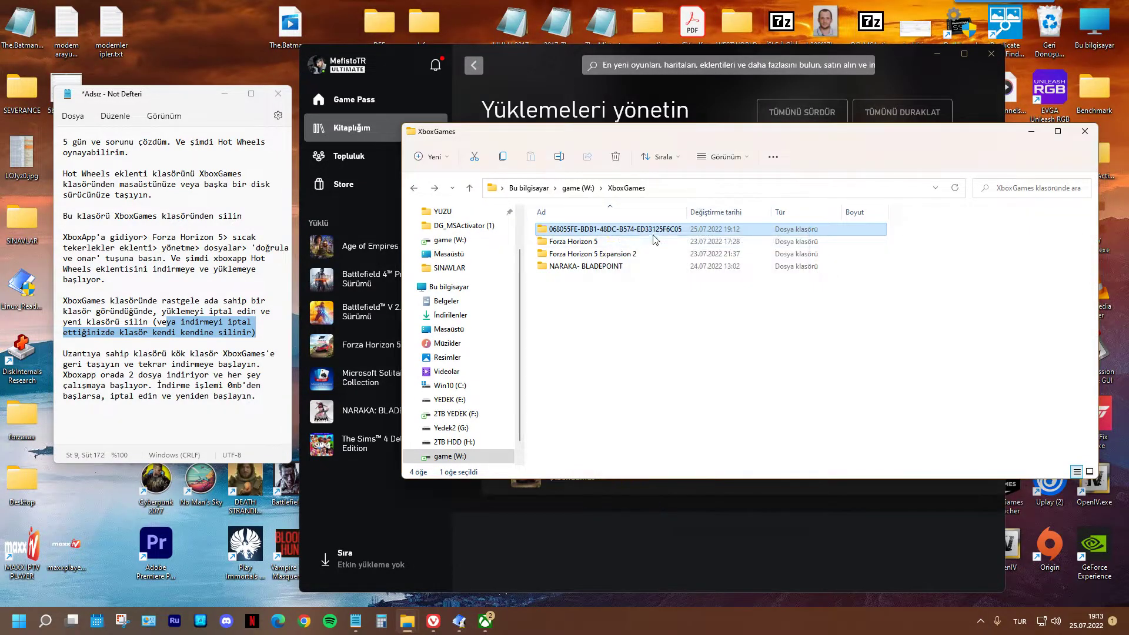
# - Take ownership of the 068055FE-BDB1-48DC-B574-ED33125F6C05 folder
pyautogui.rightClick(657, 230)
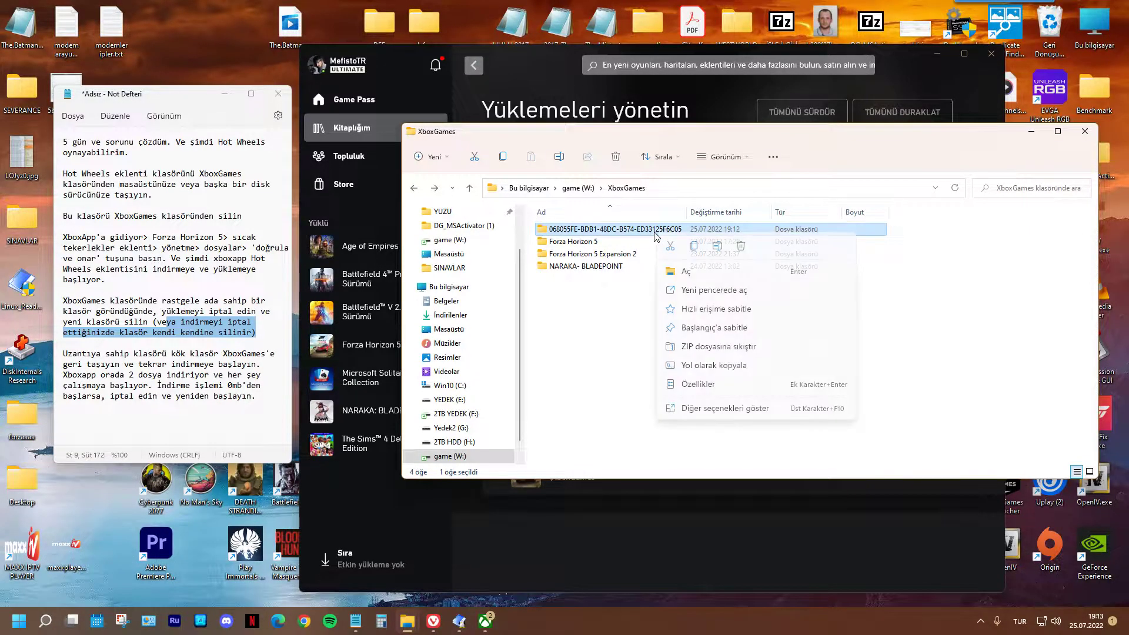
pyautogui.click(696, 408)
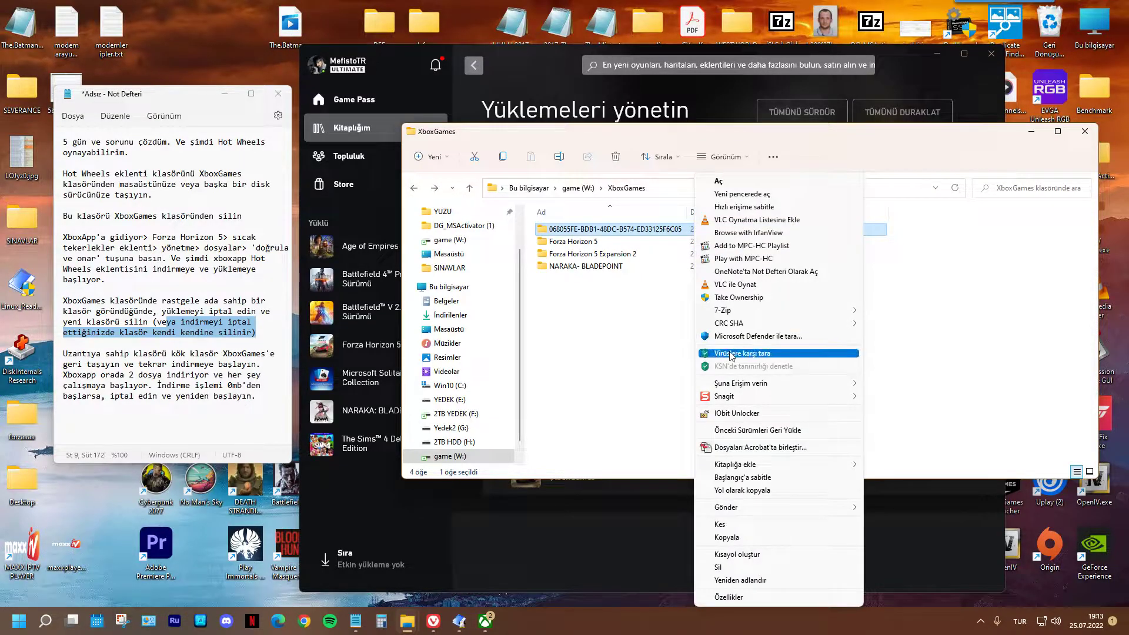
pyautogui.click(731, 298)
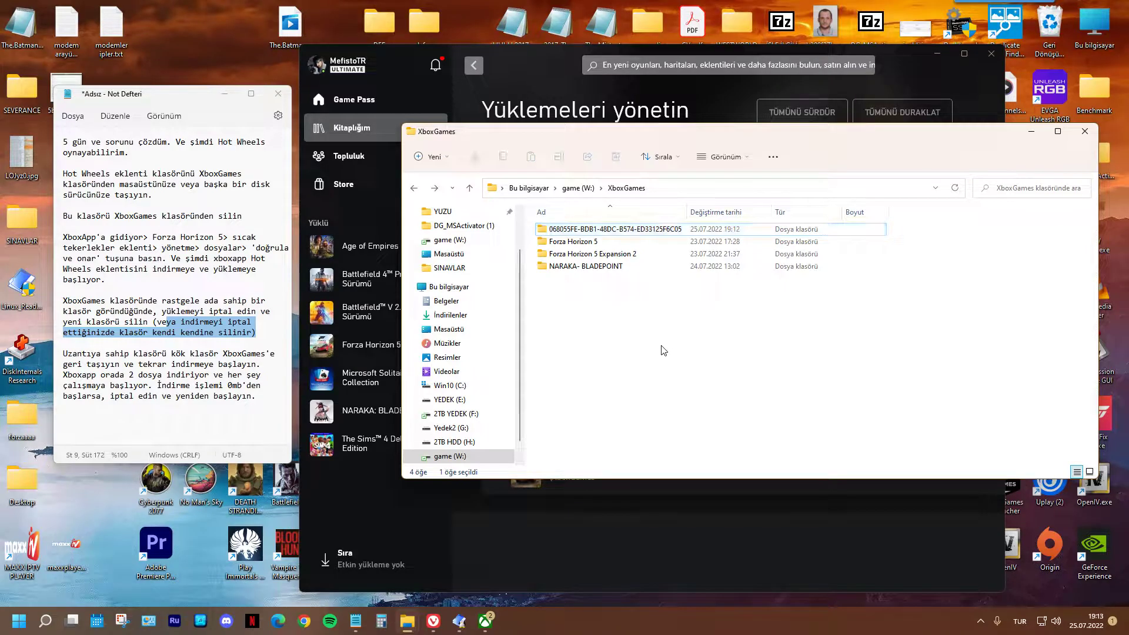
# - Try again to move the randomly named folder to the Recycle Bin with administrator permission
pyautogui.press('Delete')
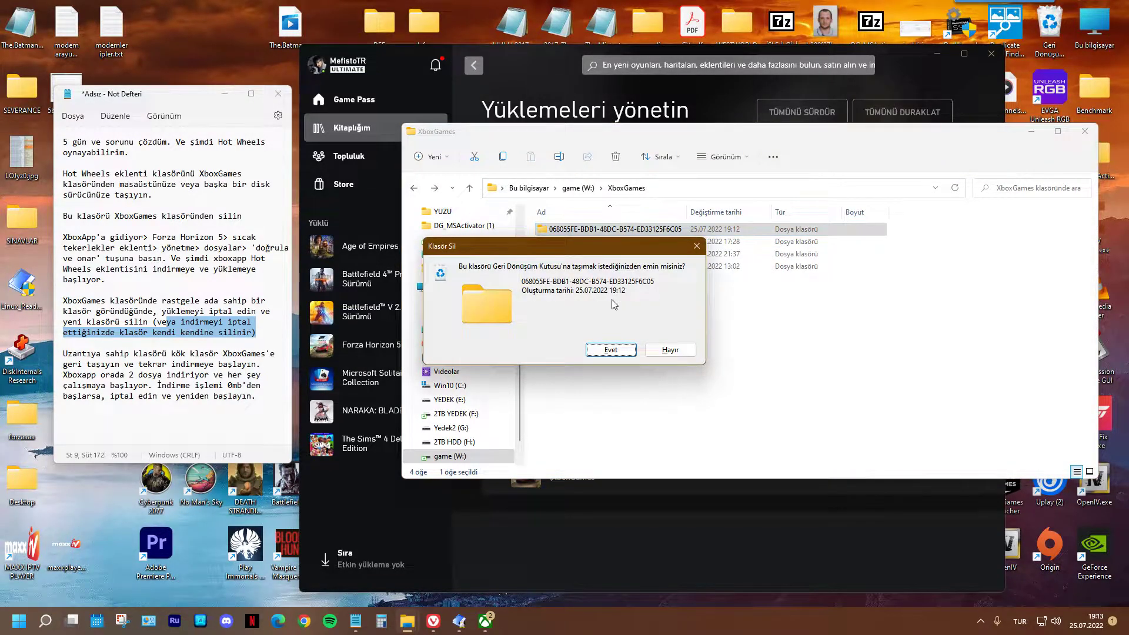
pyautogui.click(611, 350)
pyautogui.click(531, 230)
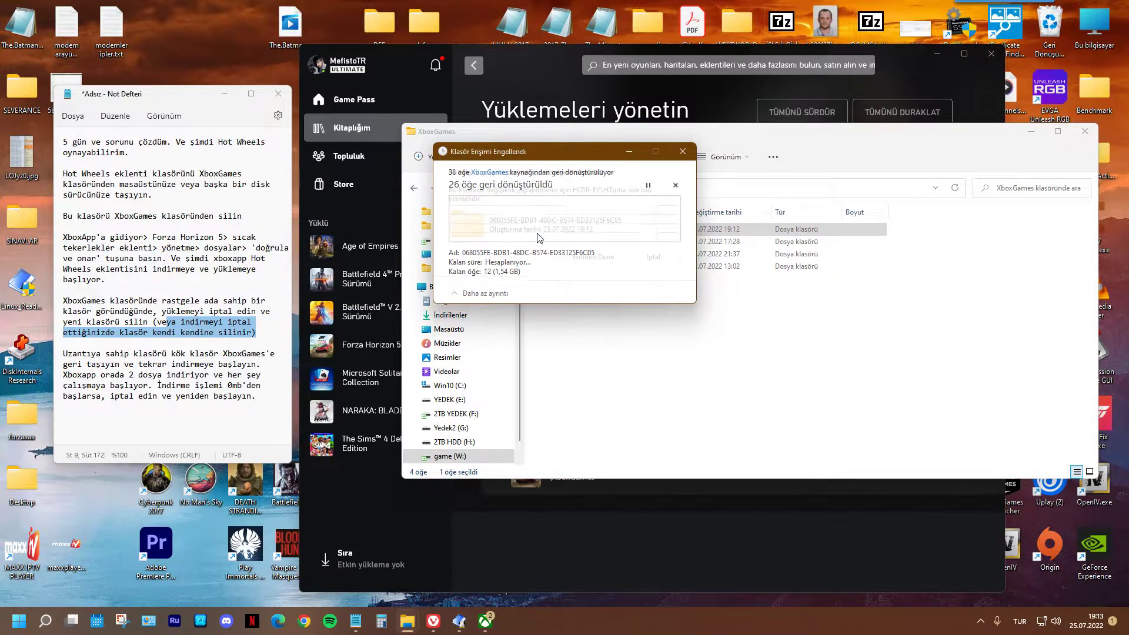
pyautogui.click(654, 257)
# - Unlock and delete the randomly named folder with IObit Unlocker, declining its update, and exit the tool
pyautogui.rightClick(623, 236)
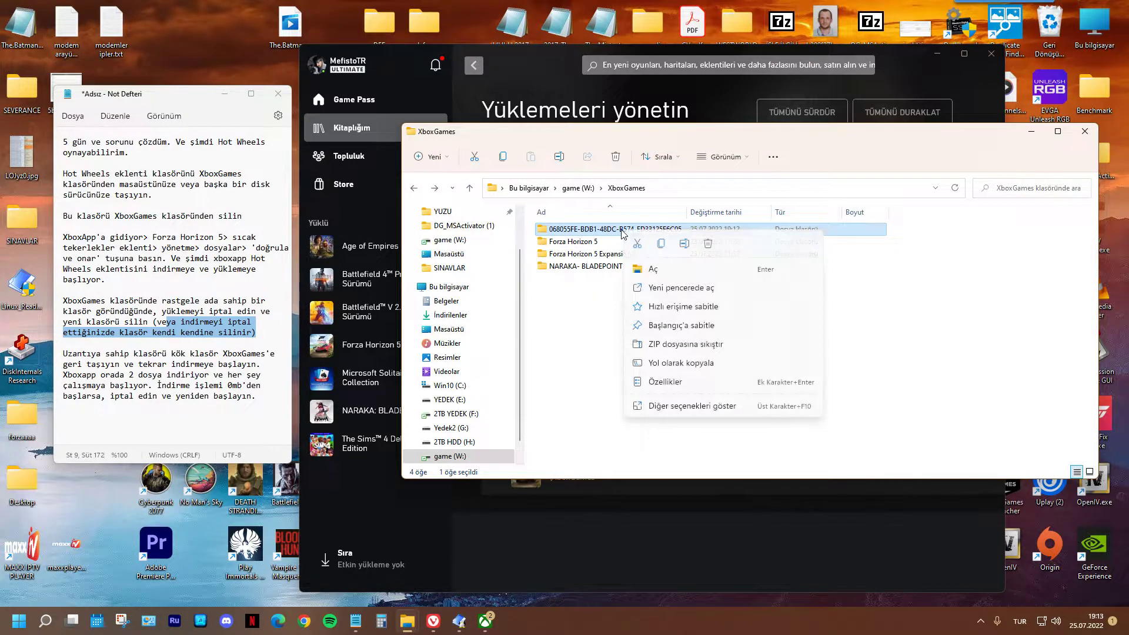
pyautogui.click(676, 404)
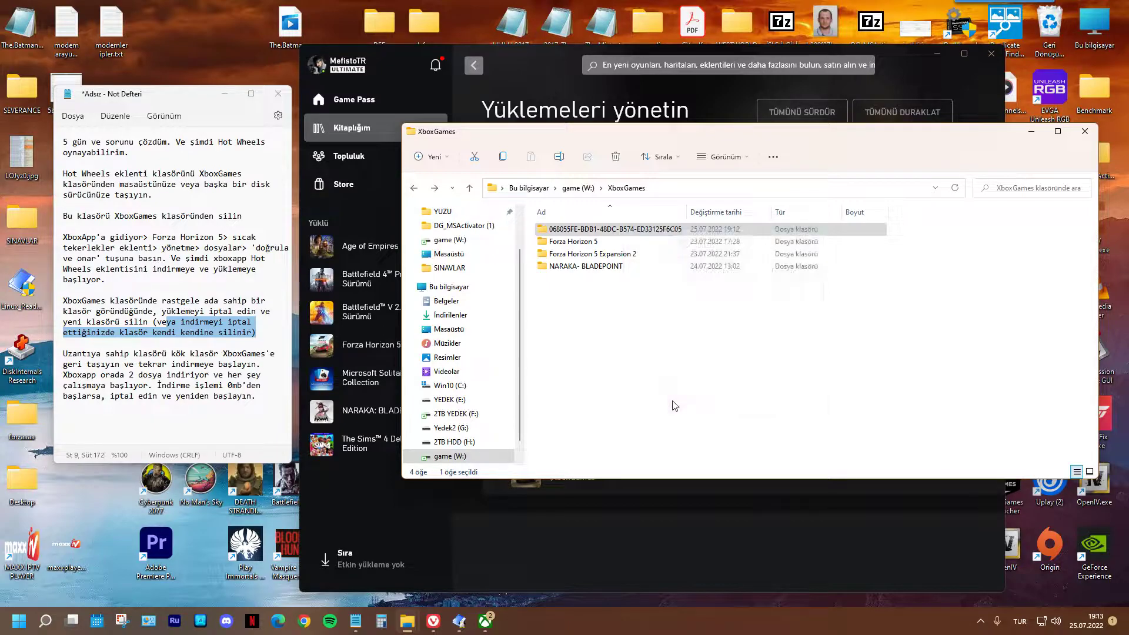
pyautogui.click(712, 414)
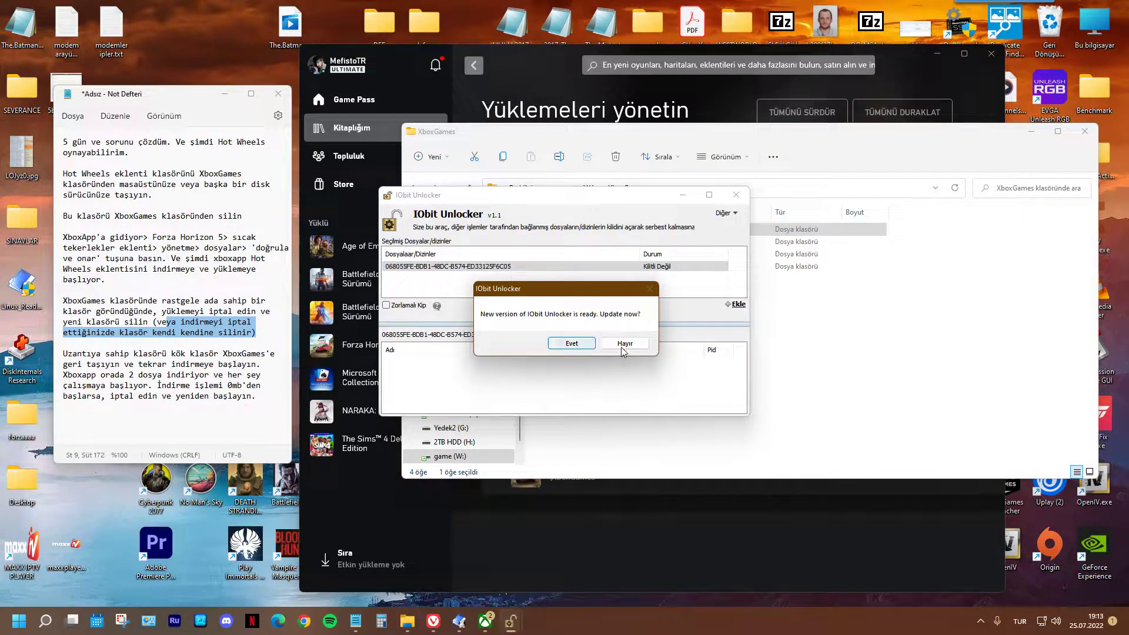
pyautogui.click(624, 346)
pyautogui.click(597, 310)
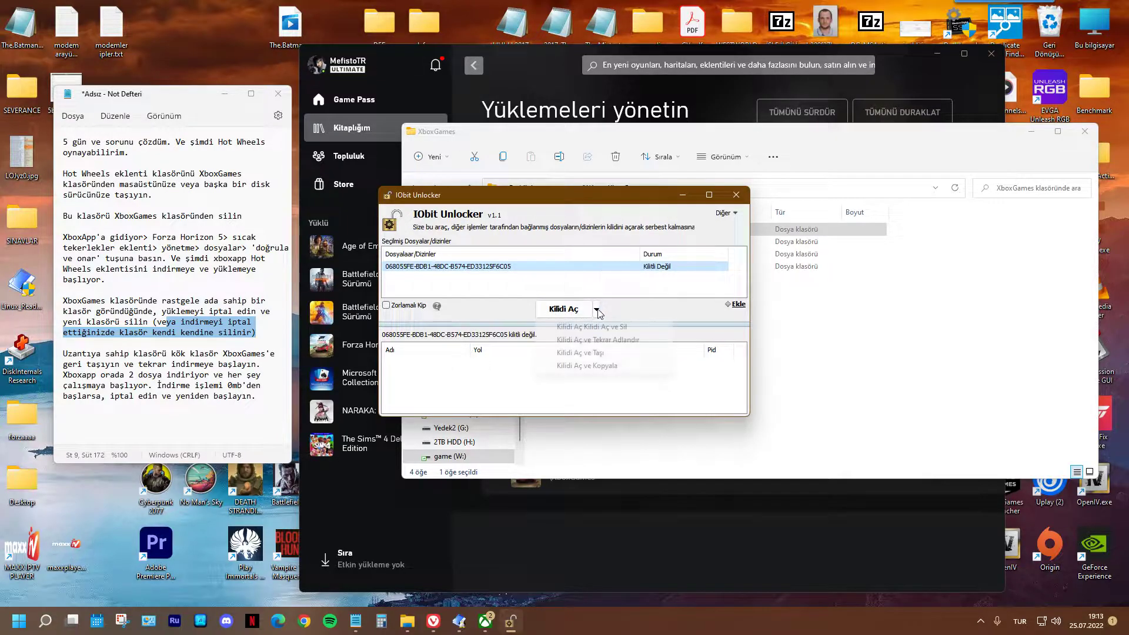
pyautogui.click(592, 327)
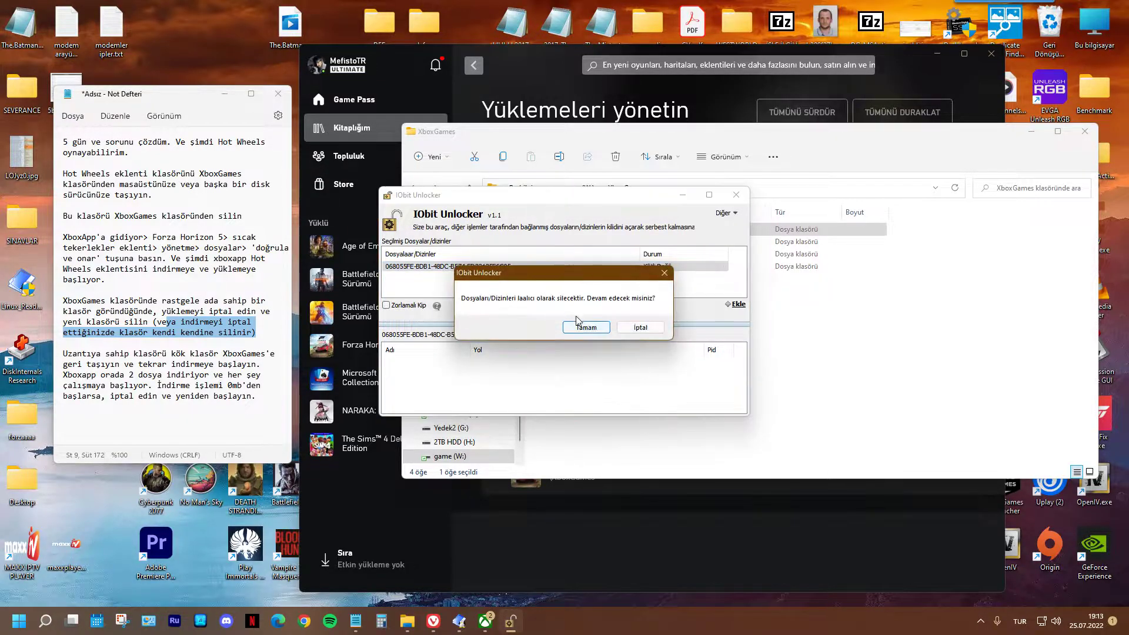
pyautogui.click(578, 329)
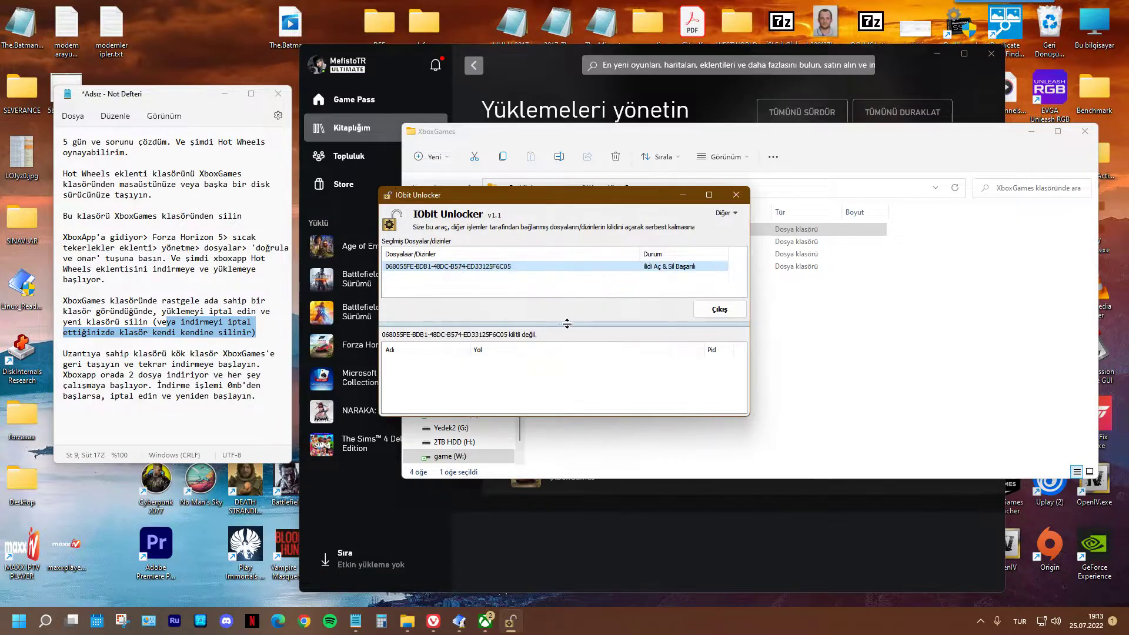
pyautogui.click(707, 313)
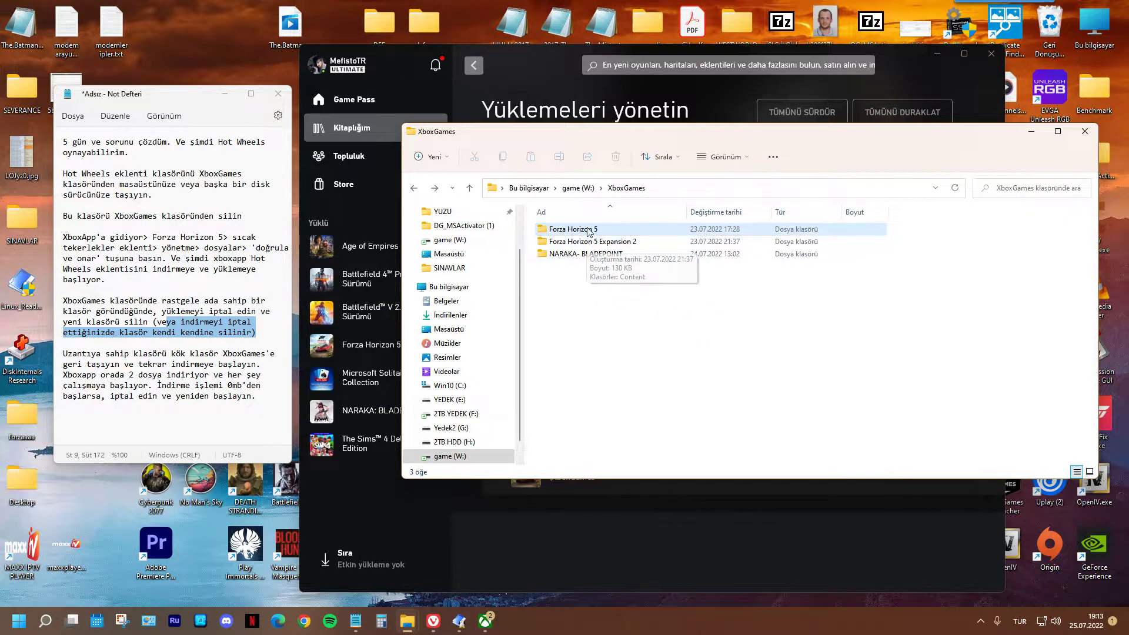
# - Highlight the last paragraph of the note, about moving the add-on folder back to XboxGames and restarting the download
pyautogui.click(590, 246)
pyautogui.click(209, 259)
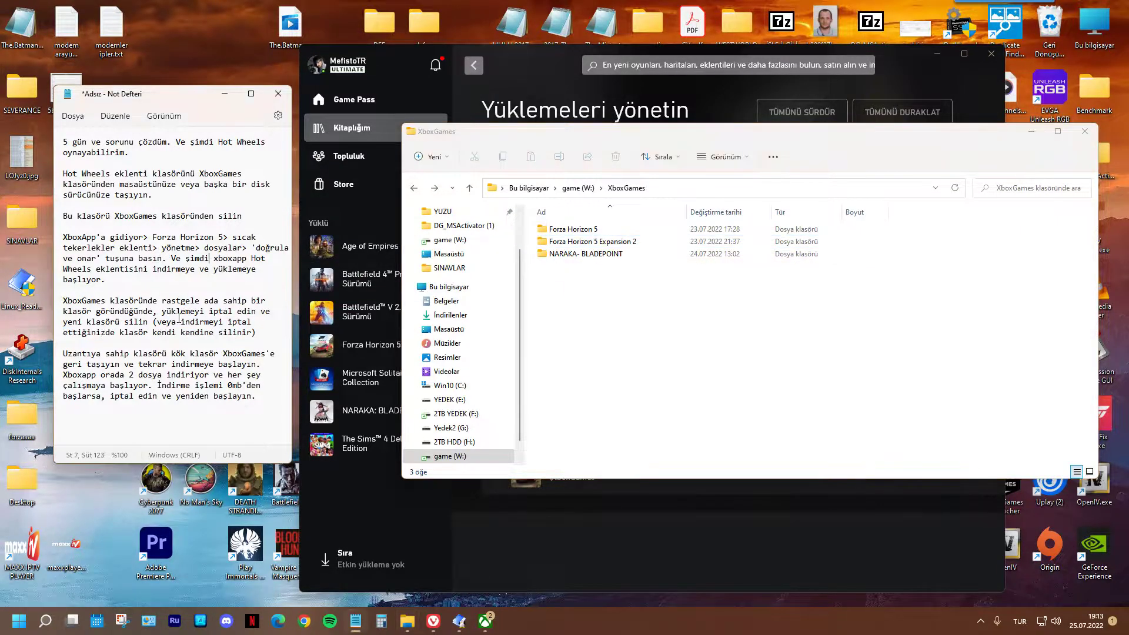
pyautogui.moveTo(70, 352); pyautogui.dragTo(258, 397)
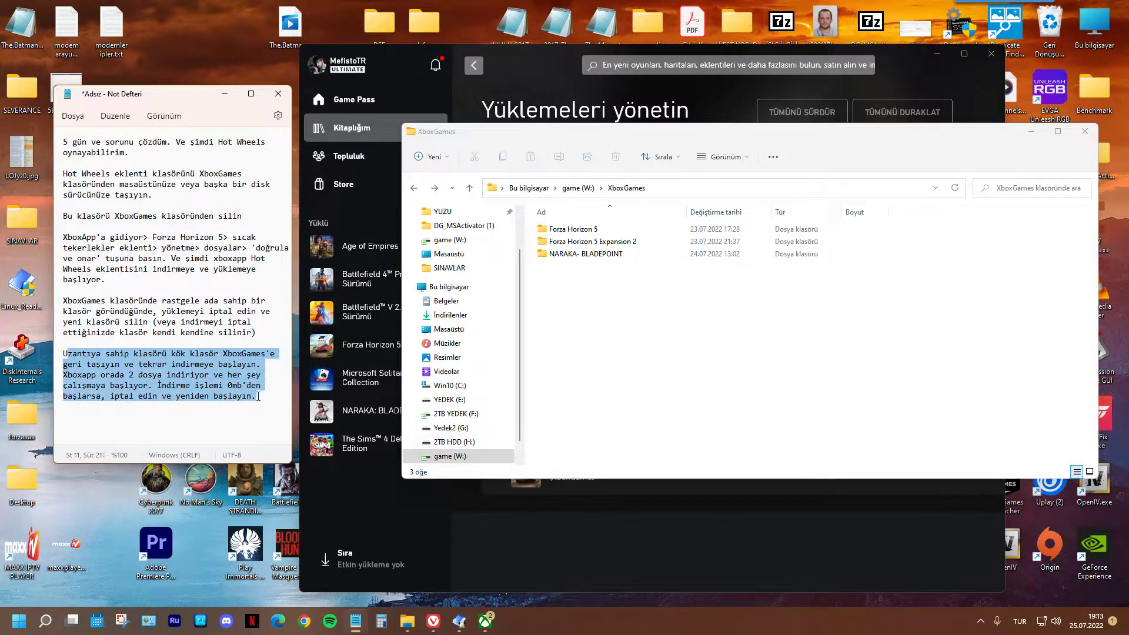
# - Switch to DiskInternals Linux Reader, go back up to the list of volumes and open the Win10 (C:) volume
pyautogui.click(460, 622)
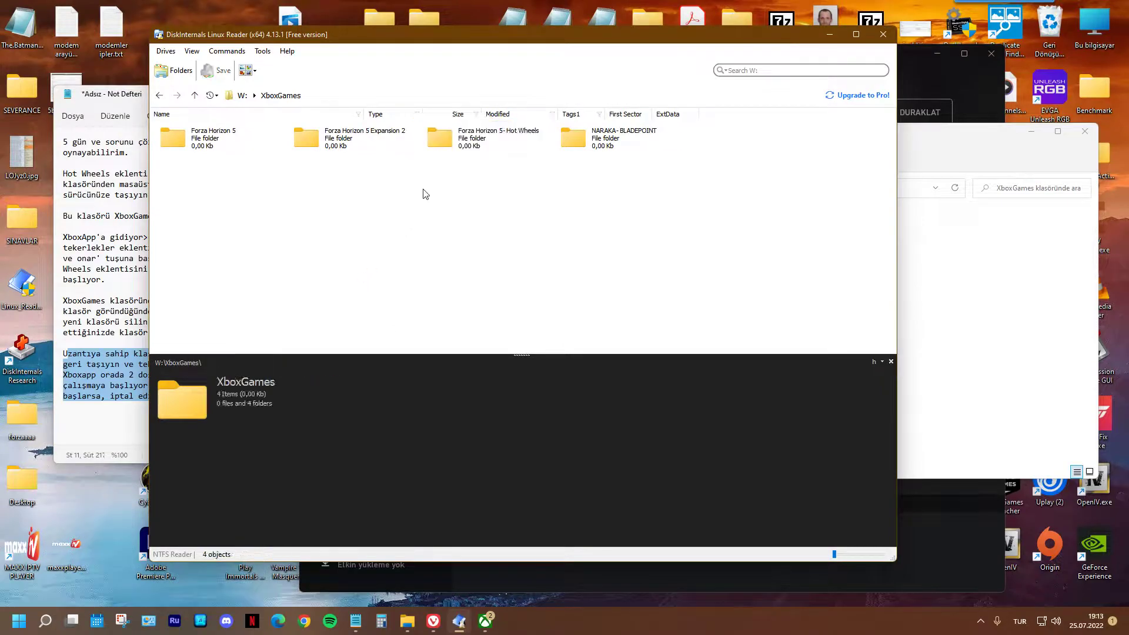
pyautogui.click(229, 95)
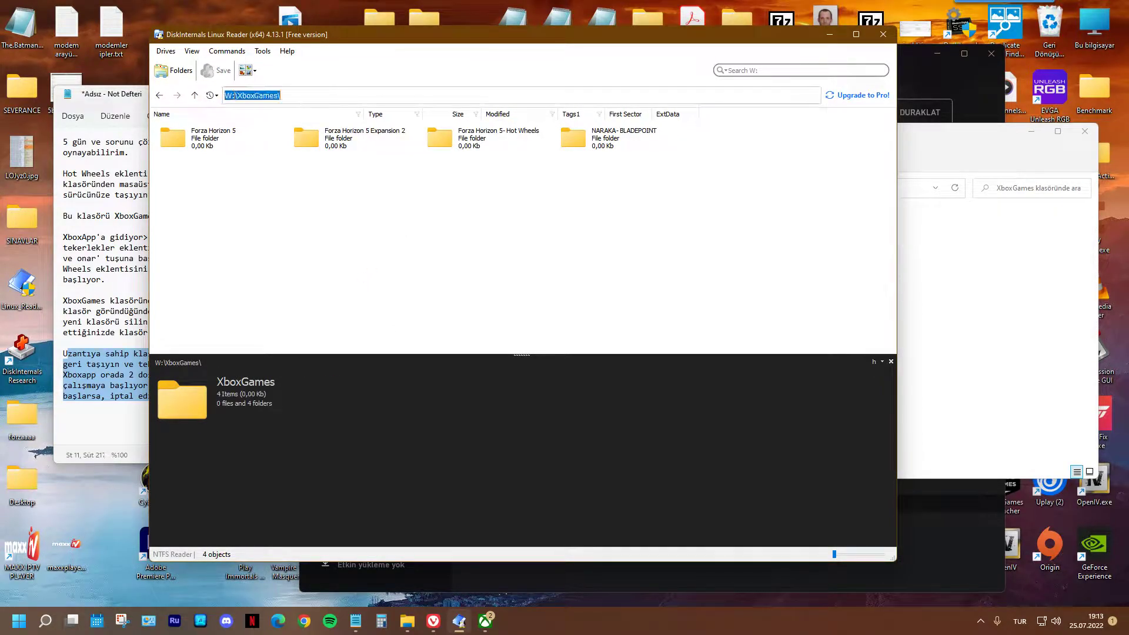
pyautogui.click(210, 96)
pyautogui.click(194, 96)
pyautogui.click(194, 98)
pyautogui.click(334, 323)
pyautogui.doubleClick(194, 138)
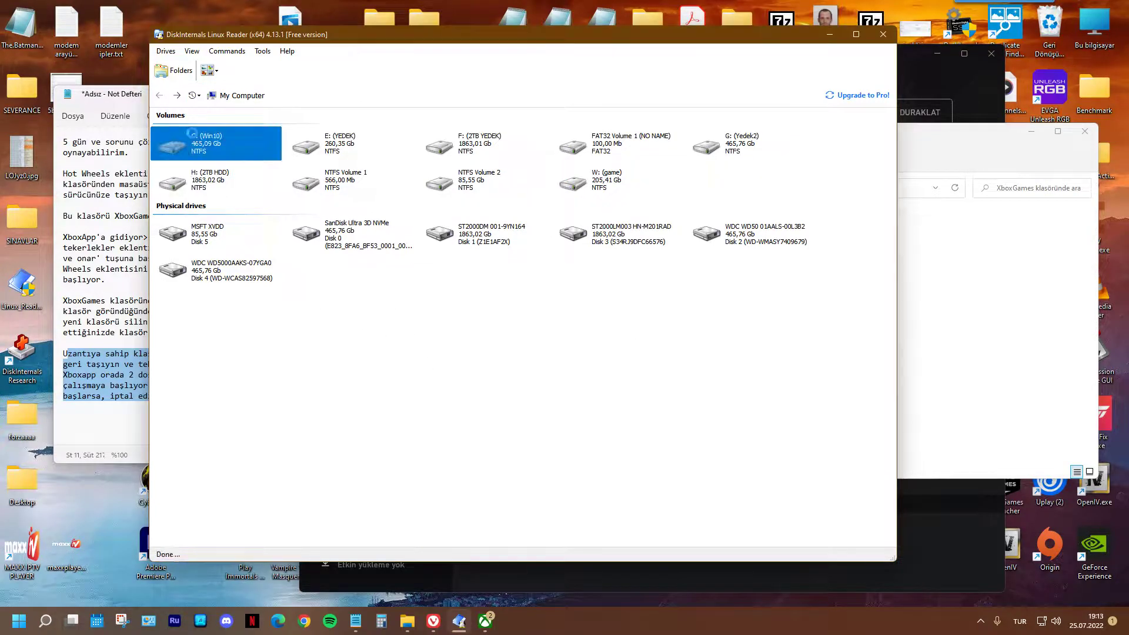
# - Look through the folders on the C: volume and open the Users folder
pyautogui.click(469, 176)
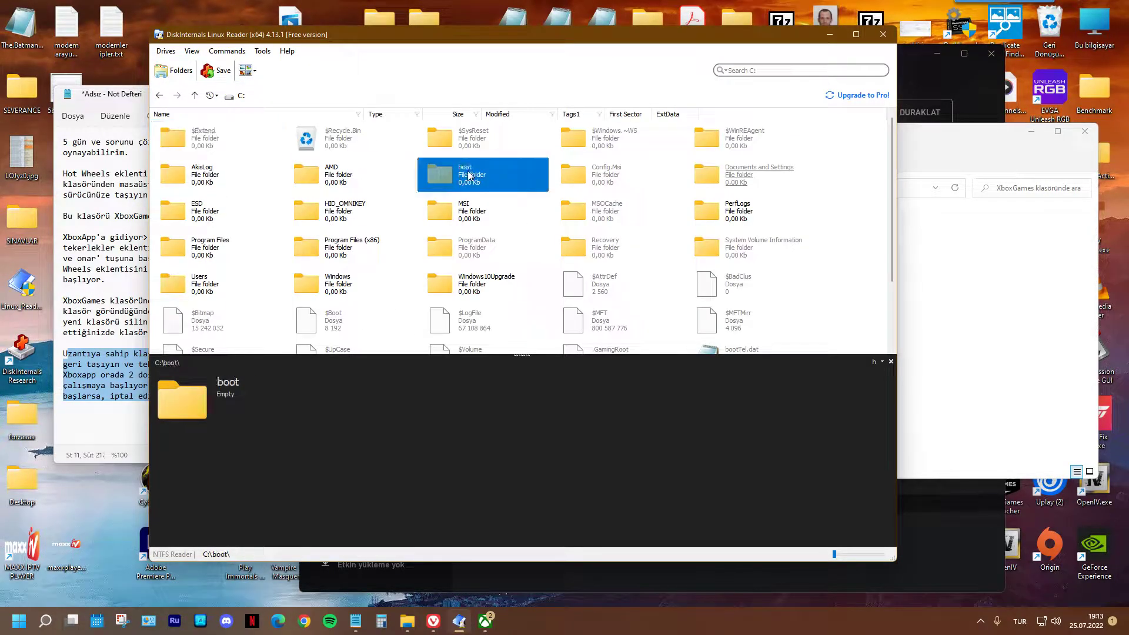
pyautogui.press('Right')
pyautogui.press('Right')
pyautogui.press('Down')
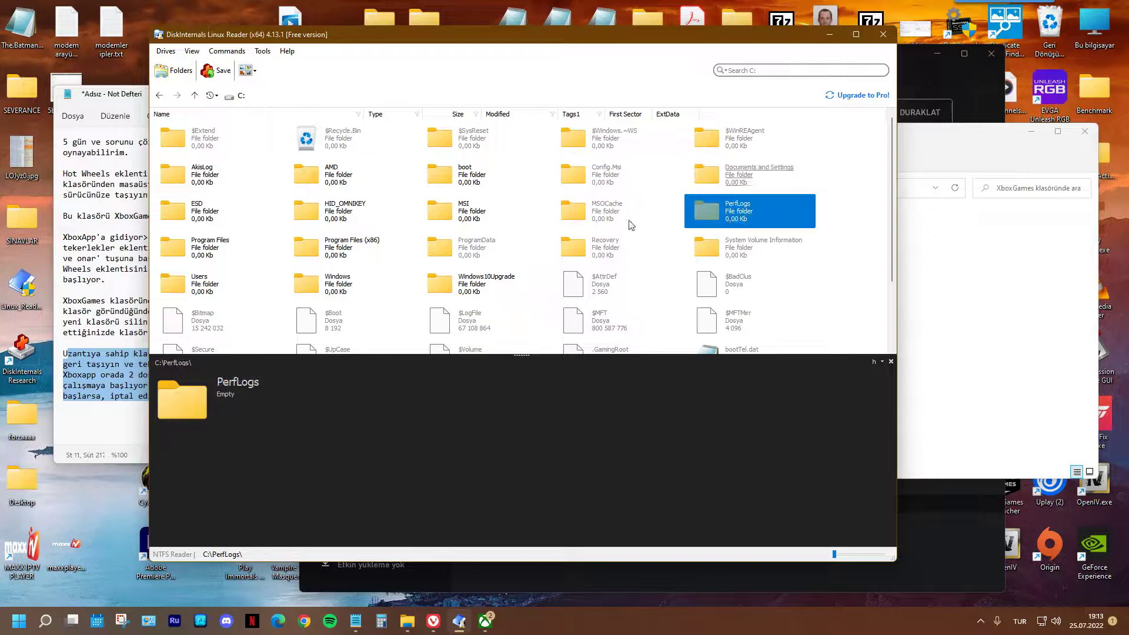
pyautogui.press('Left')
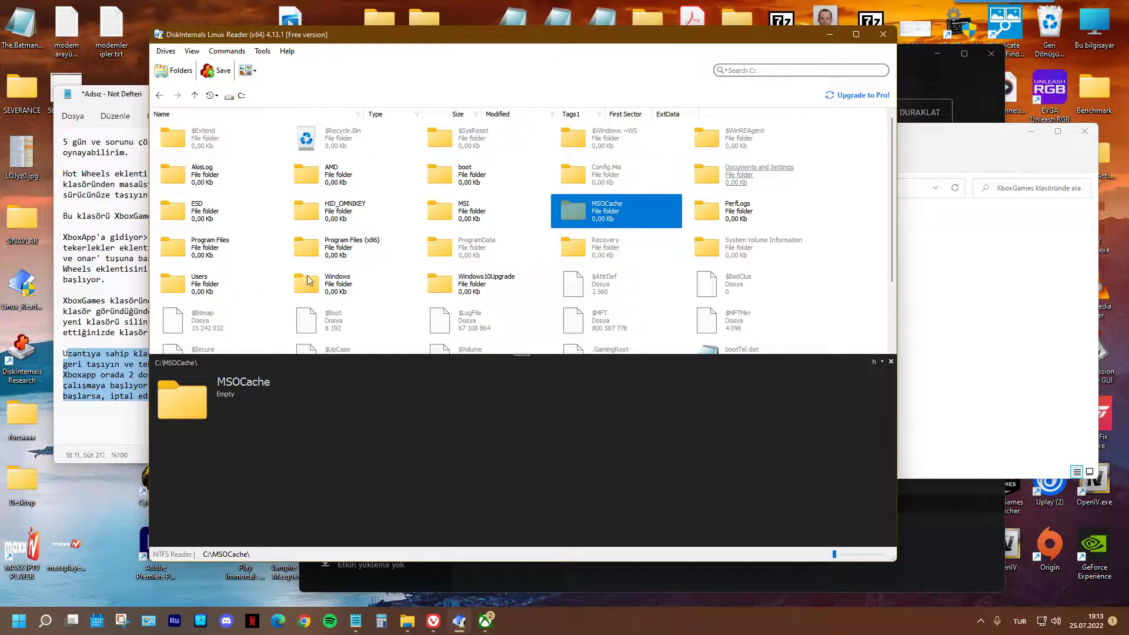
pyautogui.click(304, 281)
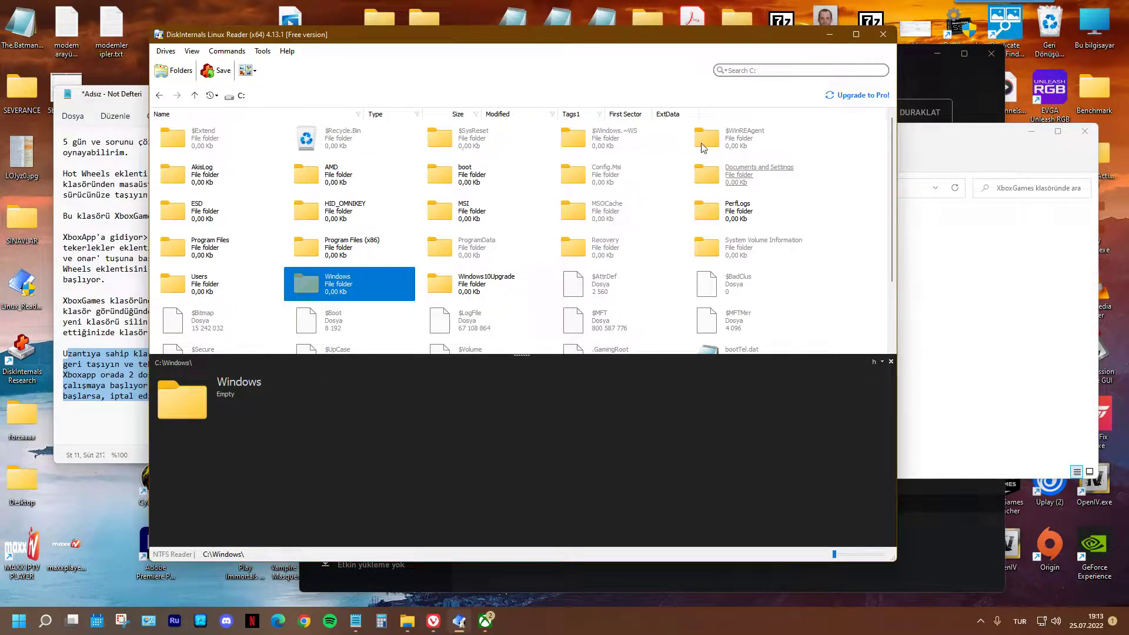
pyautogui.scroll(-3, 463, 213)
pyautogui.scroll(3, 207, 203)
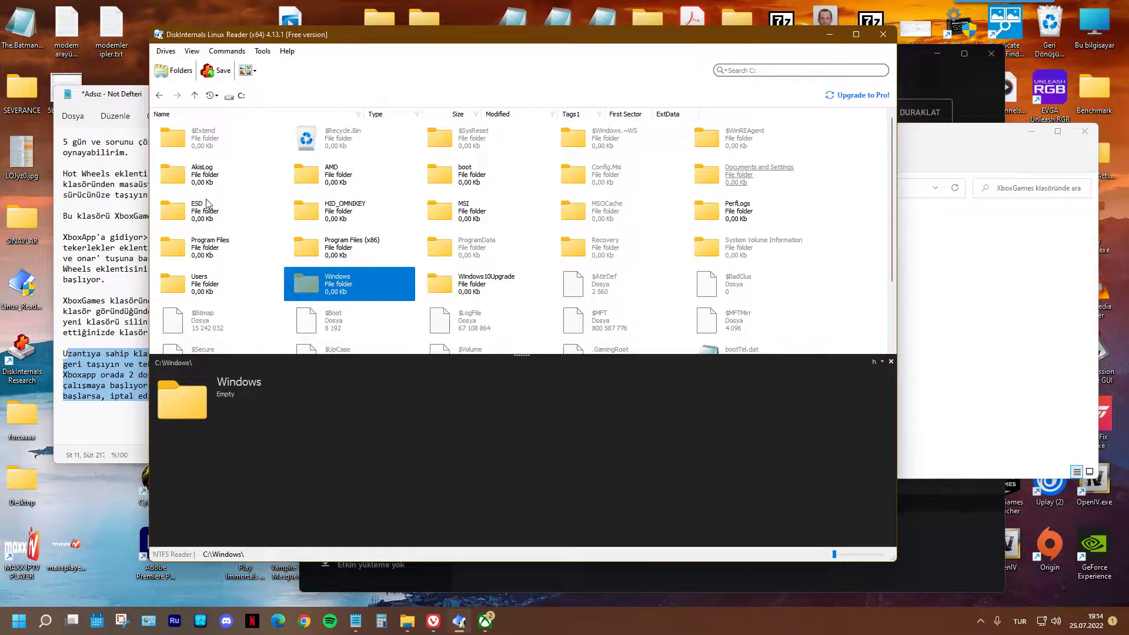
pyautogui.click(189, 287)
pyautogui.doubleClick(189, 287)
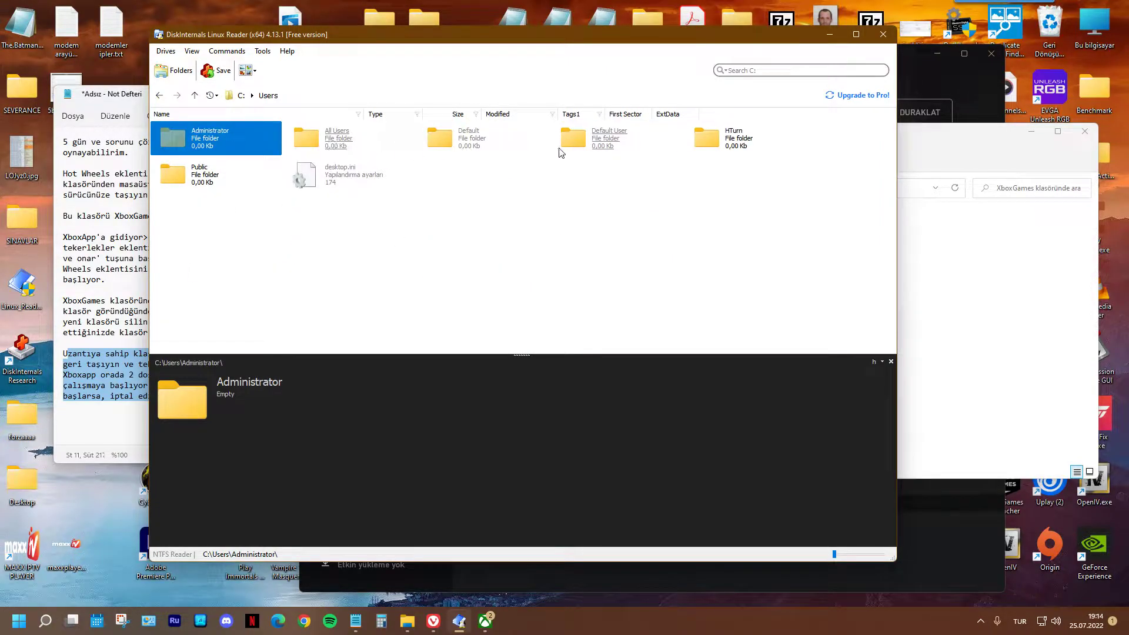
# - Open the forzaaaa folder on the Desktop of the user's profile and select the Forza Horizon 5- Hot Wheels backup
pyautogui.doubleClick(720, 141)
pyautogui.press('d')
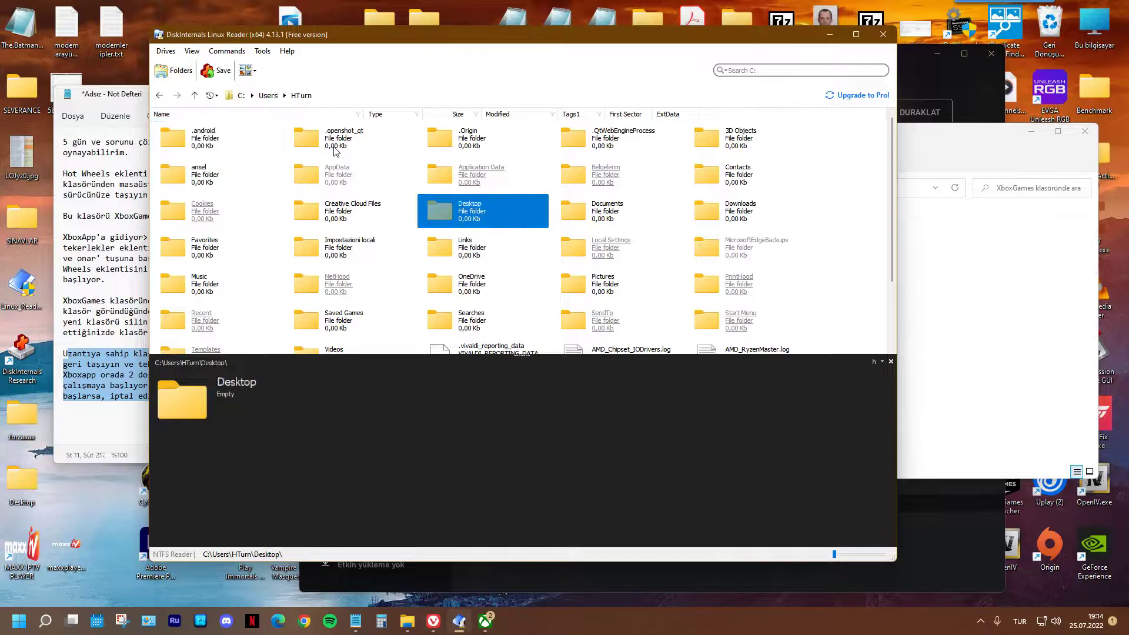
pyautogui.doubleClick(466, 221)
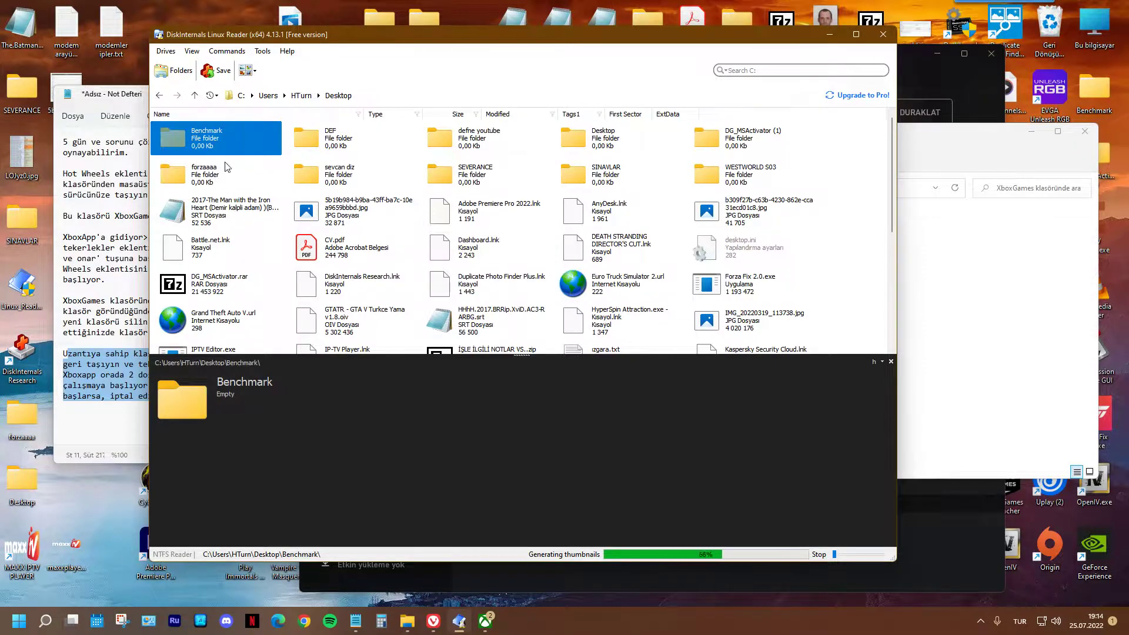
pyautogui.click(238, 182)
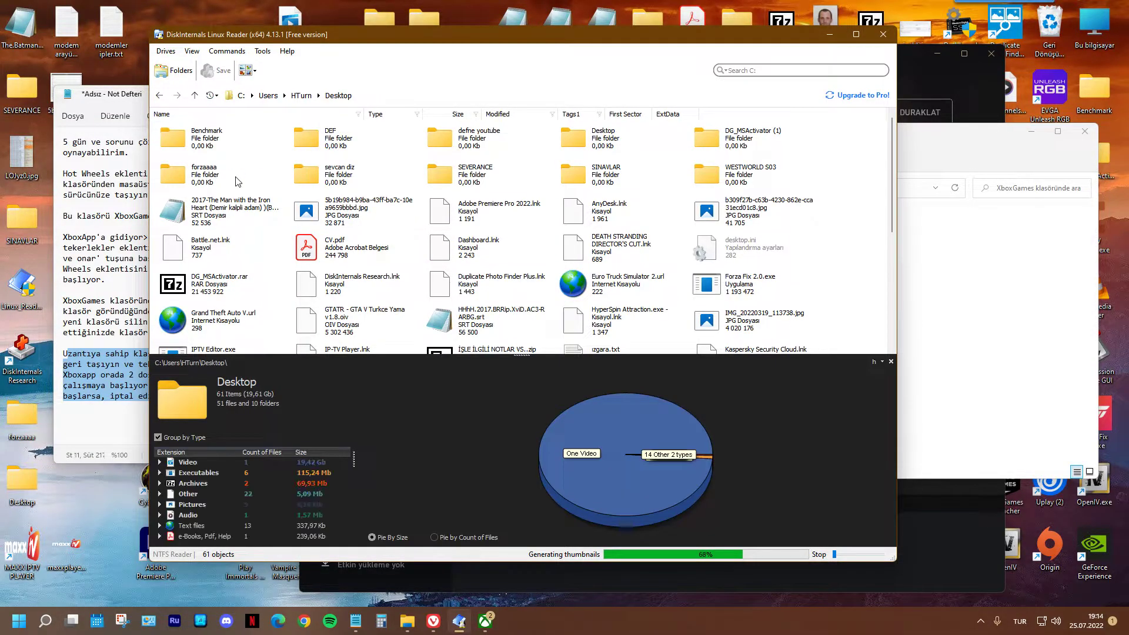
pyautogui.doubleClick(201, 178)
pyautogui.doubleClick(214, 144)
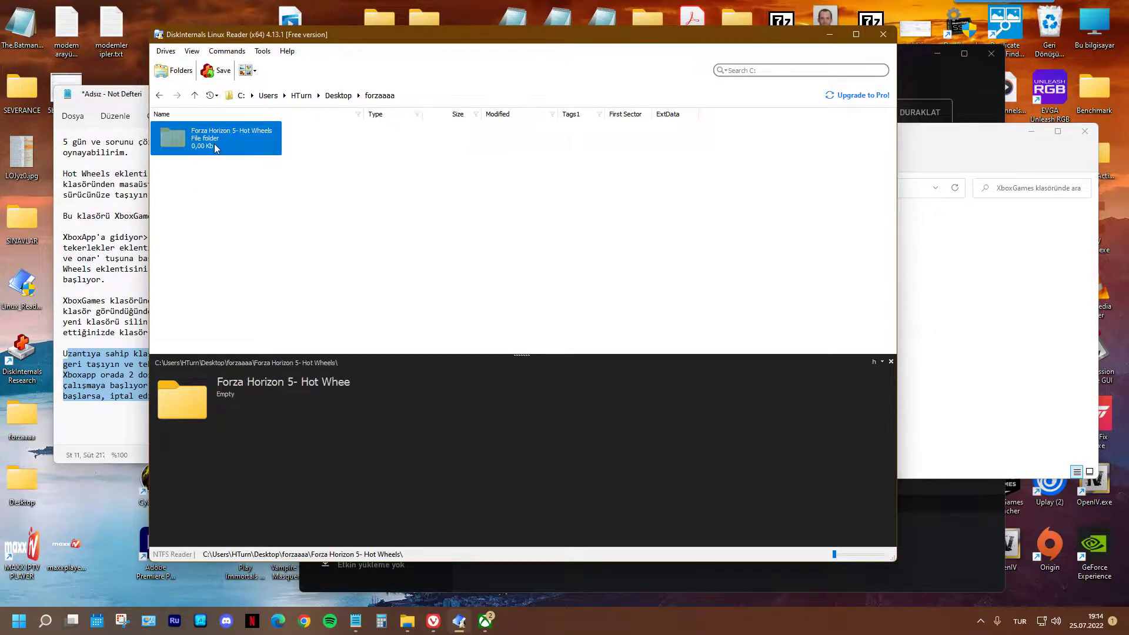
pyautogui.click(192, 96)
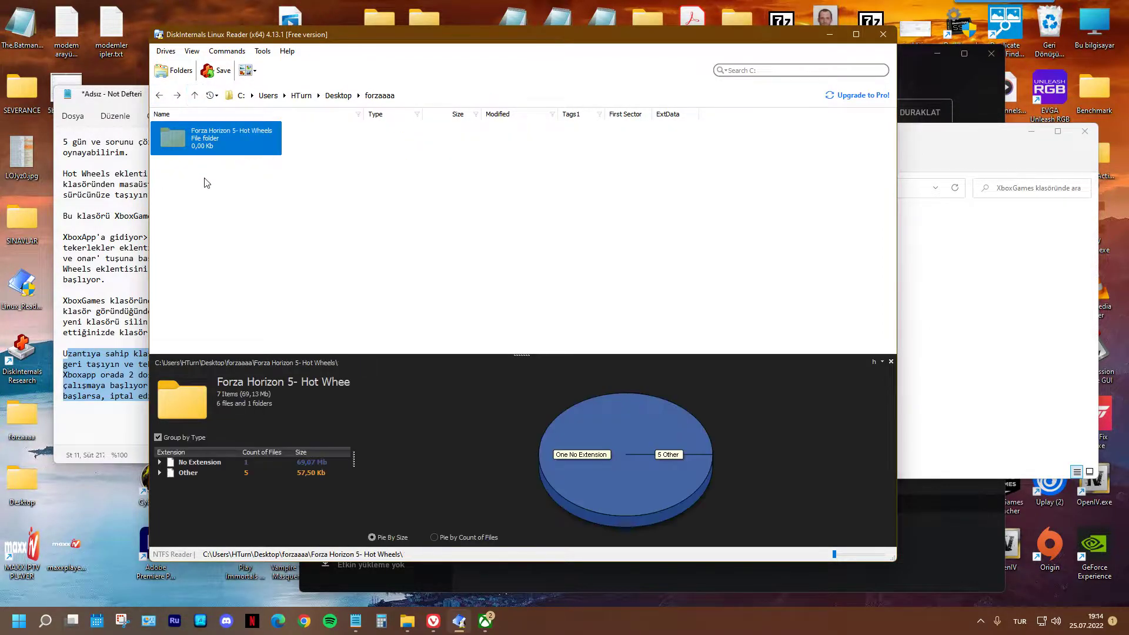
# - Set up a Save Files export of the Forza Horizon 5- Hot Wheels folder with W:\XboxGames as the output folder
pyautogui.click(215, 75)
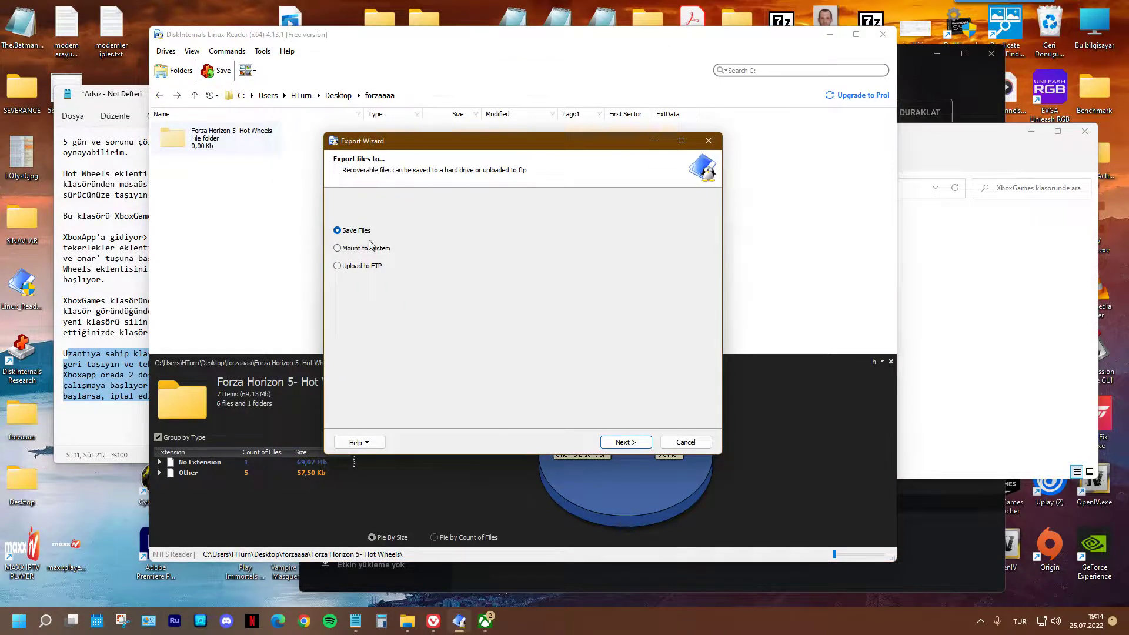
pyautogui.click(611, 445)
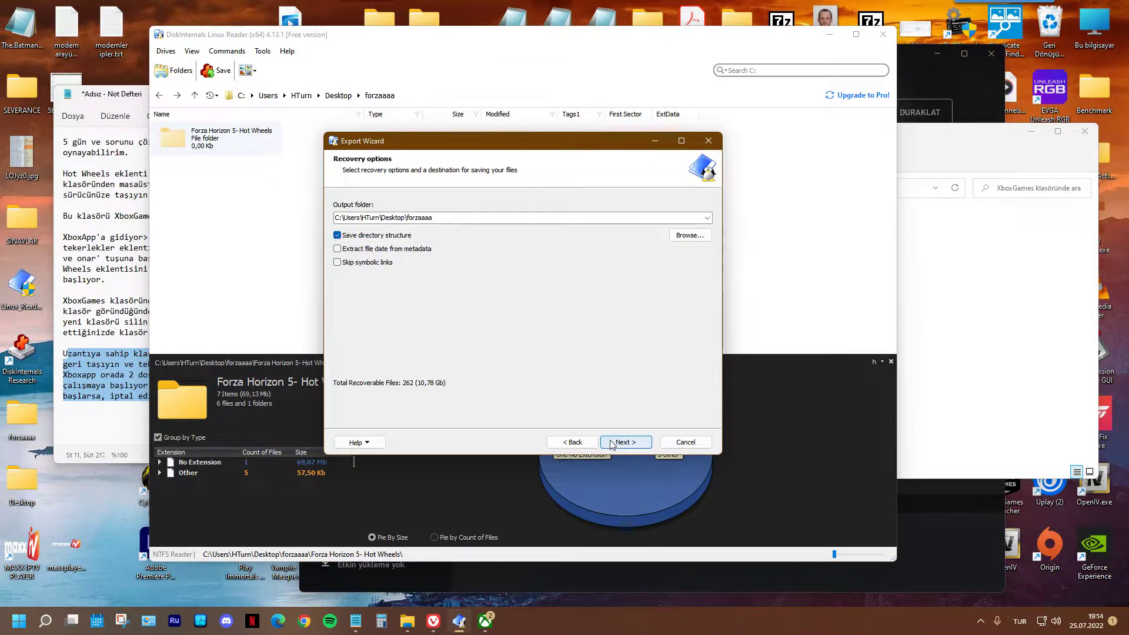
pyautogui.click(943, 161)
pyautogui.click(858, 189)
pyautogui.hotkey('ctrl', 'c')
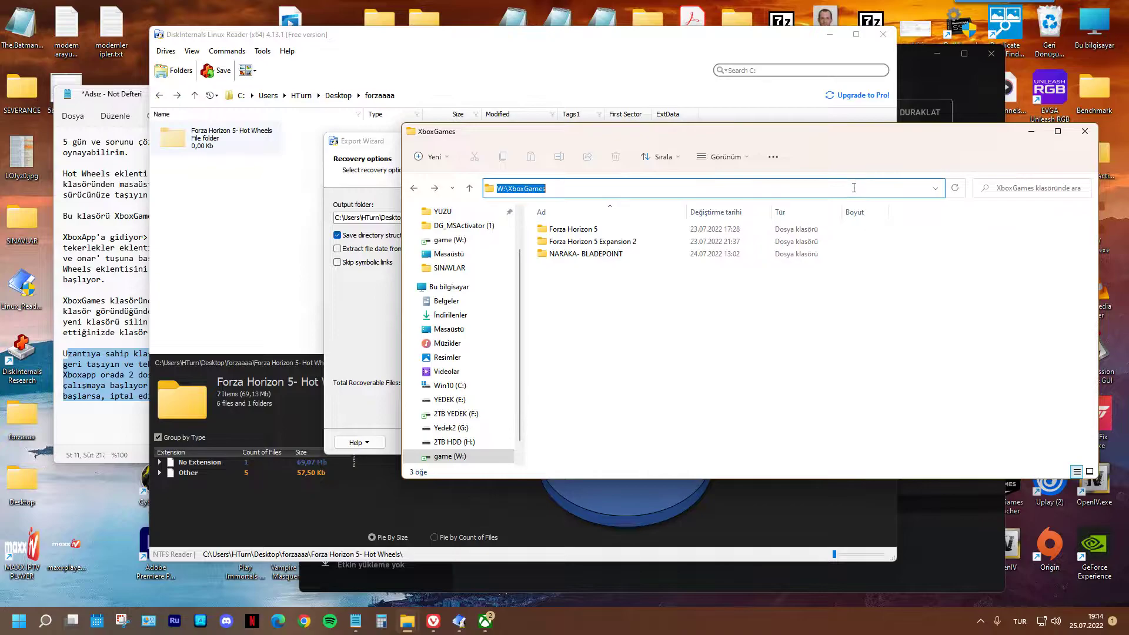
pyautogui.click(375, 373)
pyautogui.hotkey('ctrl', 'v')
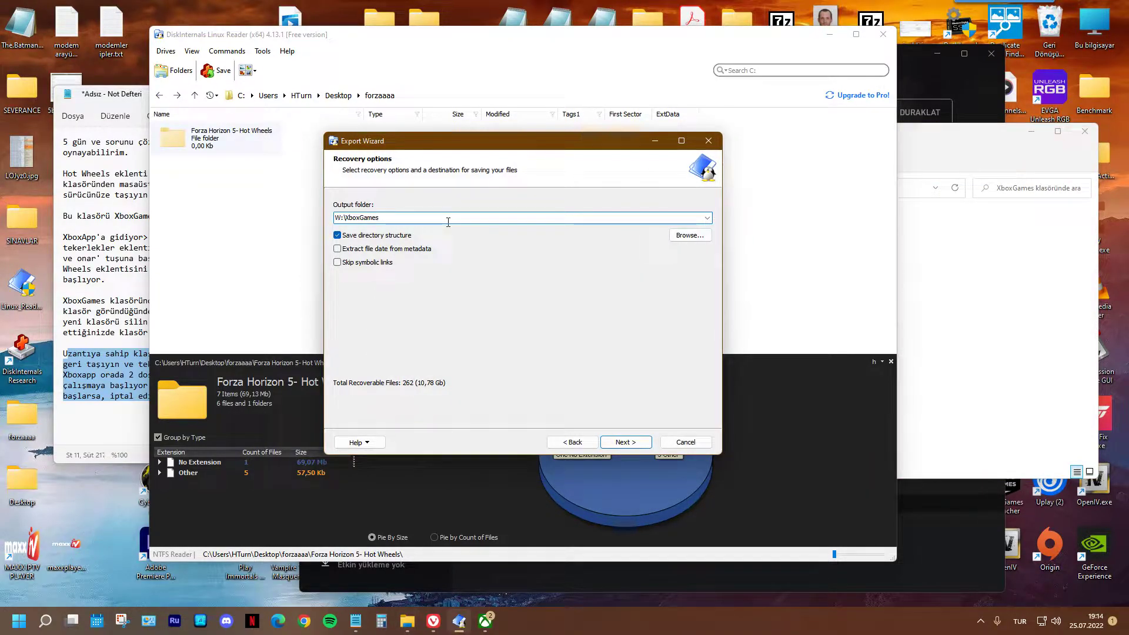
# - Start the export of the listed Forza Horizon 5- Hot Wheels folder and check the XboxGames folder for it
pyautogui.click(620, 447)
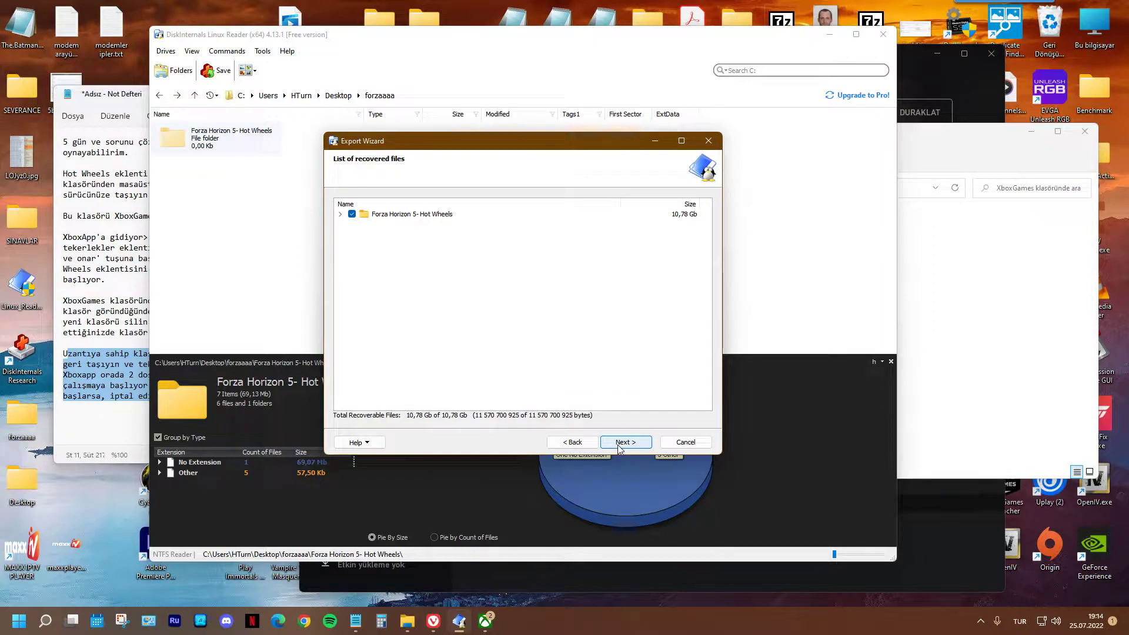
pyautogui.click(625, 443)
pyautogui.moveTo(940, 143); pyautogui.dragTo(1025, 154)
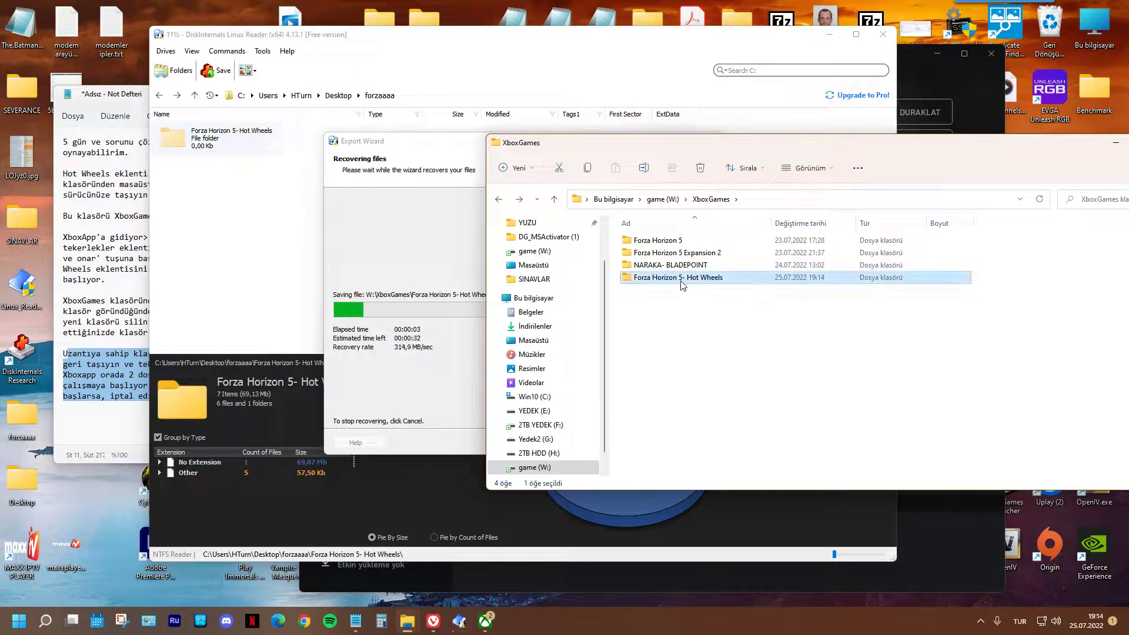
pyautogui.click(442, 255)
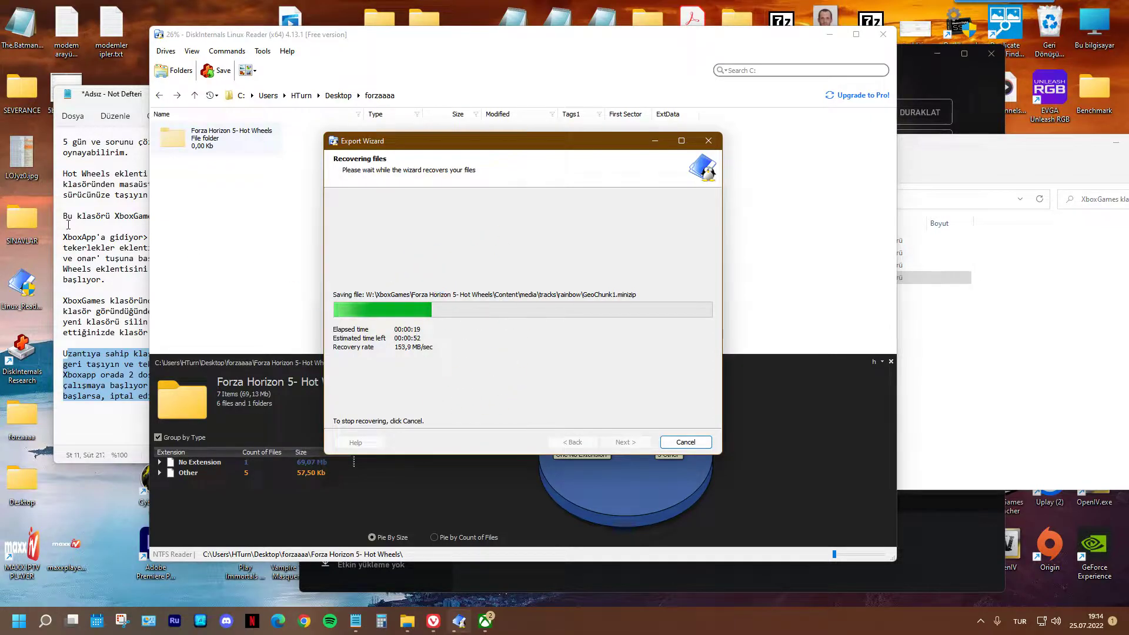
# - Highlight the note's closing sentences about cancelling and restarting the download if it begins from 0 MB
pyautogui.click(83, 237)
pyautogui.moveTo(64, 355); pyautogui.dragTo(249, 393)
pyautogui.click(138, 397)
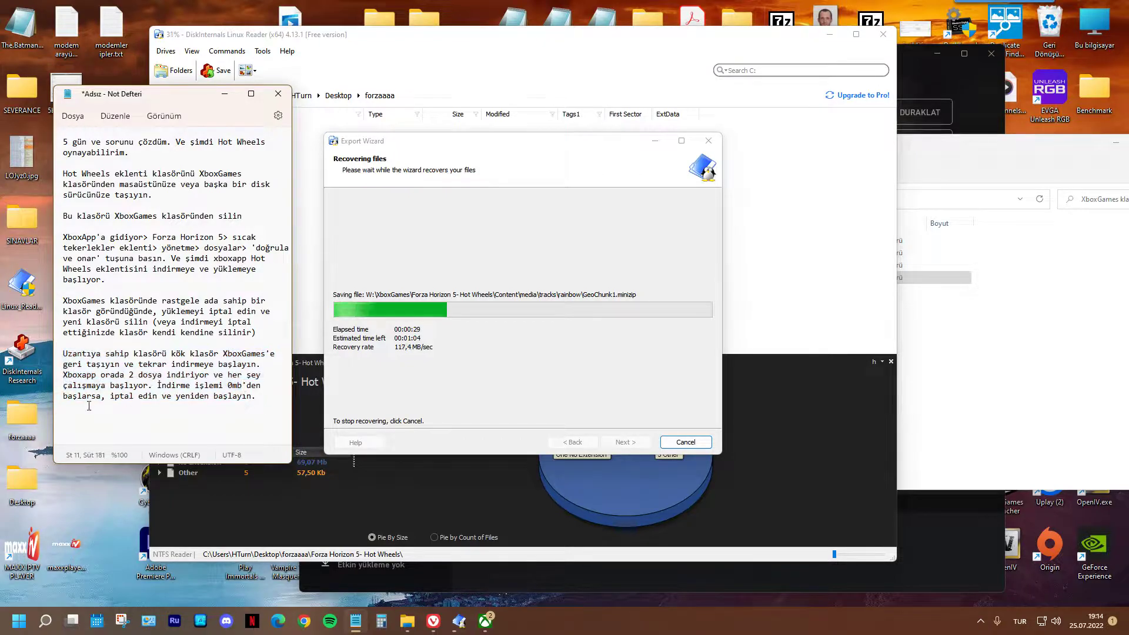
pyautogui.moveTo(118, 398); pyautogui.dragTo(253, 397)
pyautogui.moveTo(153, 386); pyautogui.dragTo(256, 396)
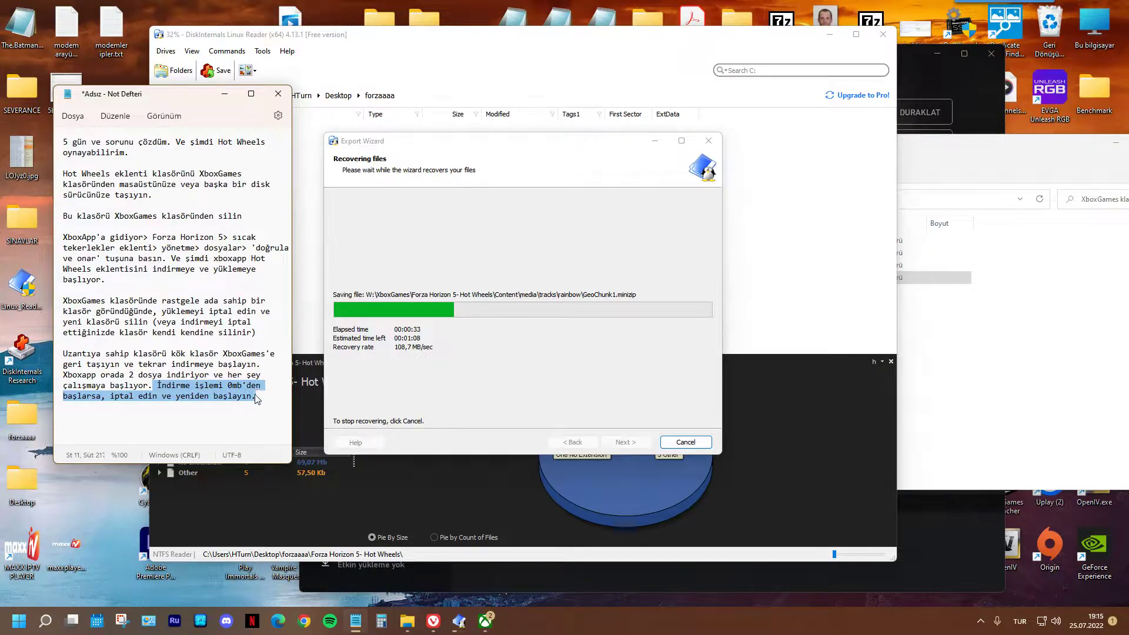
# - View the general and sharing properties of the Forza Horizon 5- Hot Wheels folder in XboxGames
pyautogui.click(935, 277)
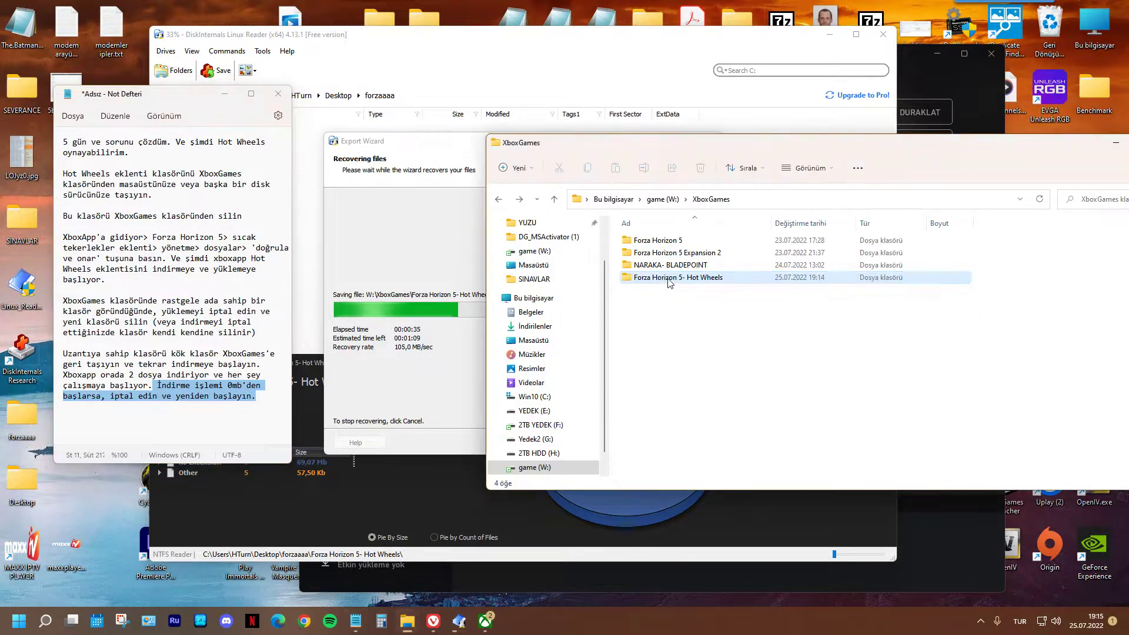
pyautogui.rightClick(669, 285)
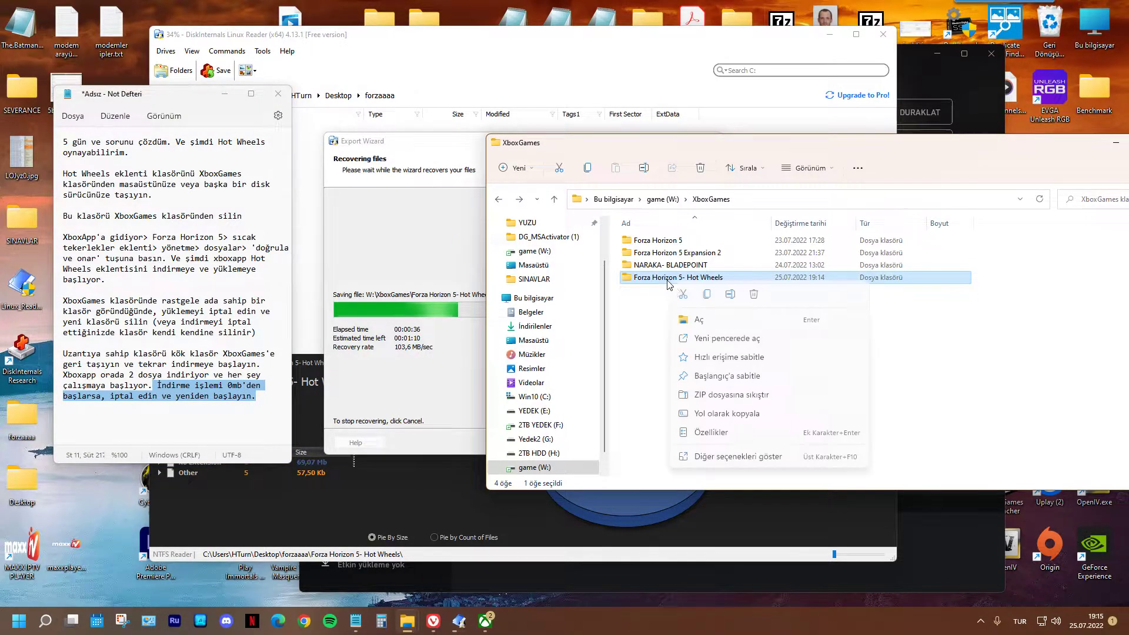
pyautogui.click(710, 440)
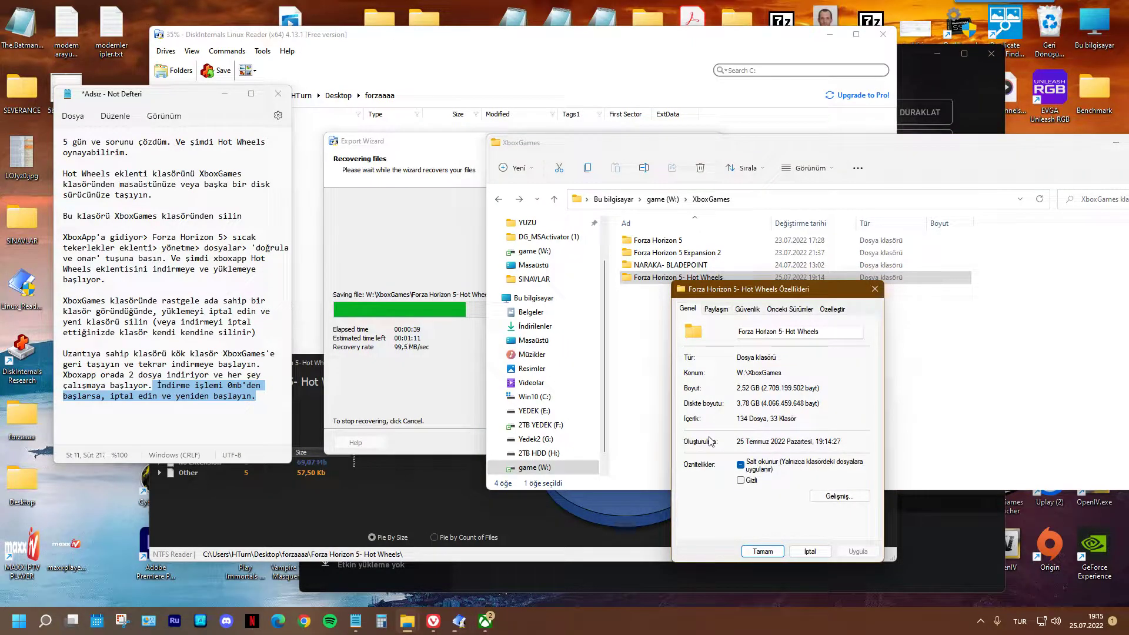
pyautogui.click(715, 309)
pyautogui.click(686, 312)
pyautogui.click(709, 310)
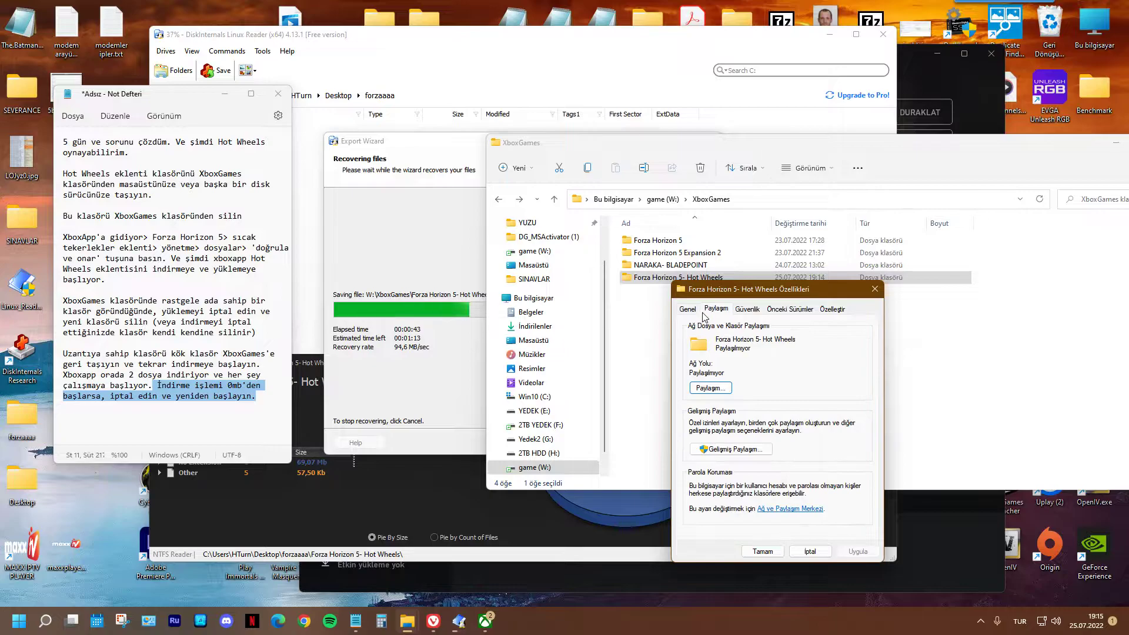
pyautogui.click(691, 311)
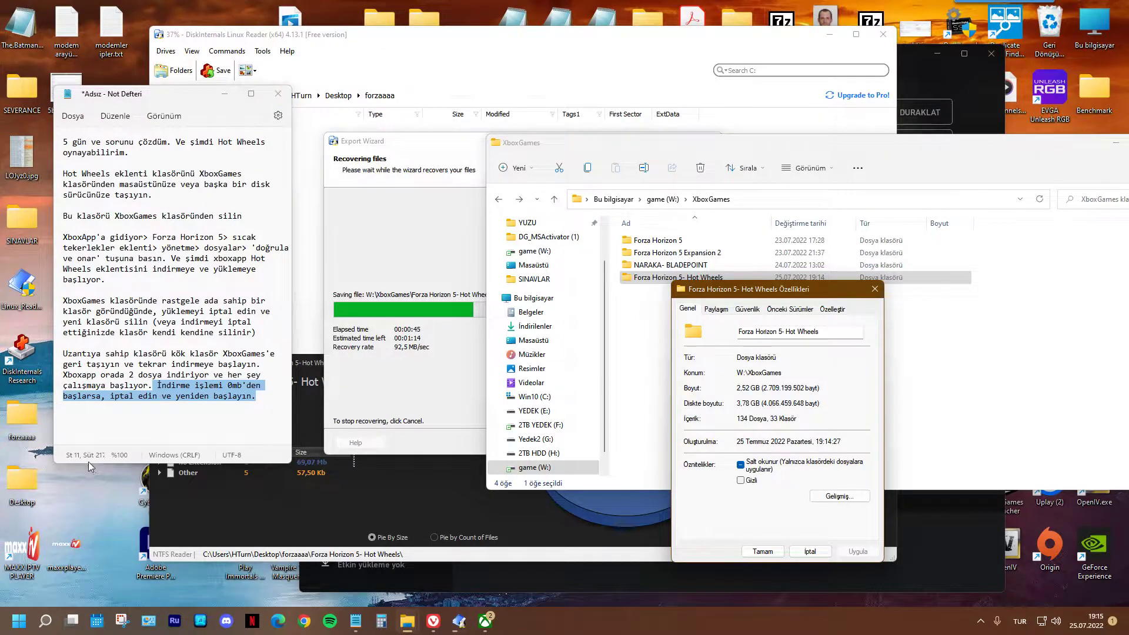
# - Open the properties of the Hot Wheels backup in the desktop's forzaaaa folder and arrange them for comparison with the exported copy's
pyautogui.doubleClick(22, 416)
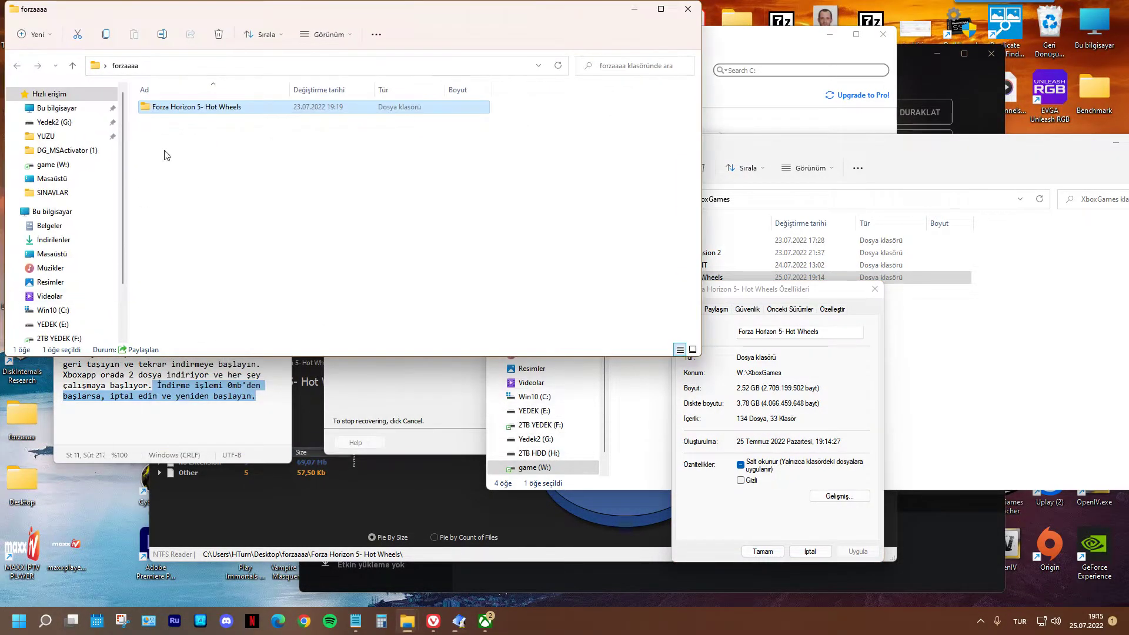
pyautogui.rightClick(174, 107)
pyautogui.click(199, 255)
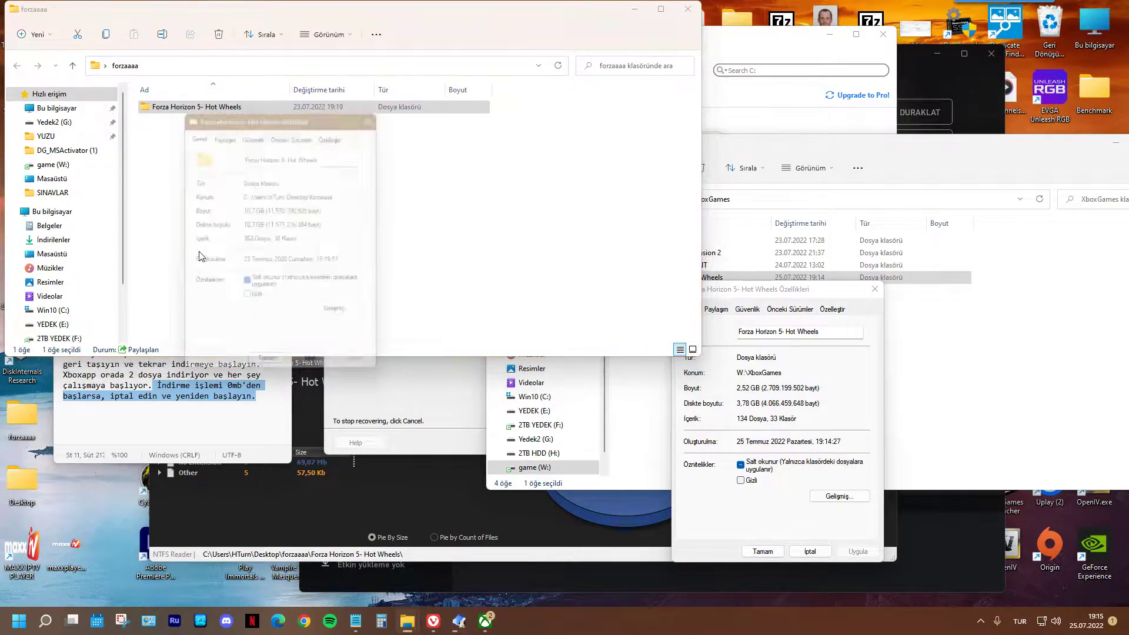
pyautogui.click(634, 8)
pyautogui.moveTo(323, 110); pyautogui.dragTo(242, 200)
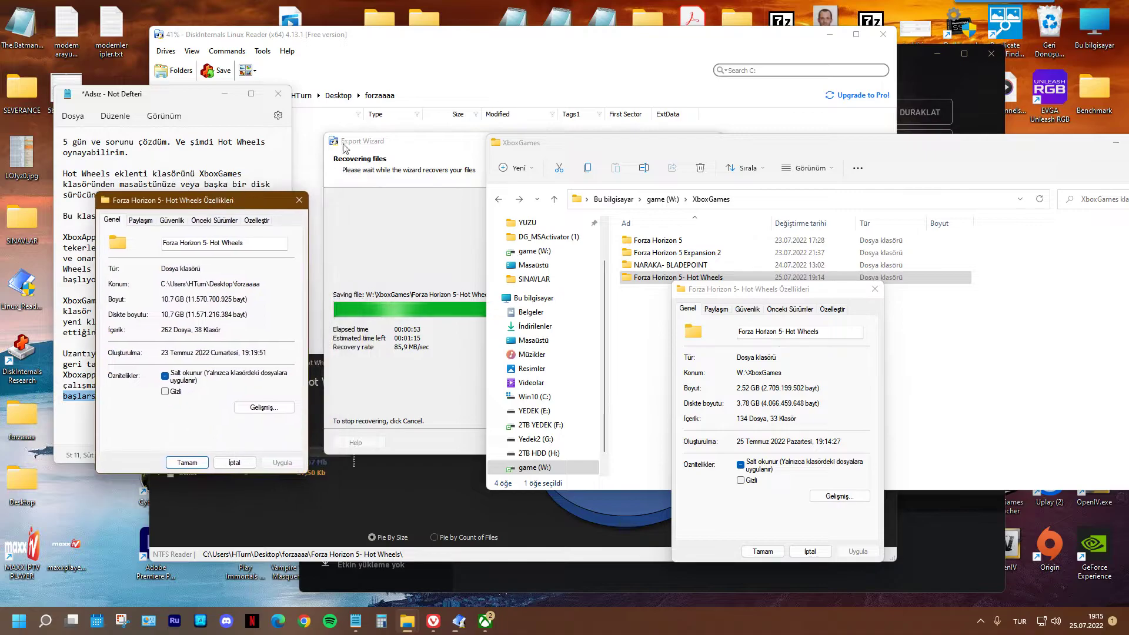
pyautogui.hotkey('alt', 'Tab')
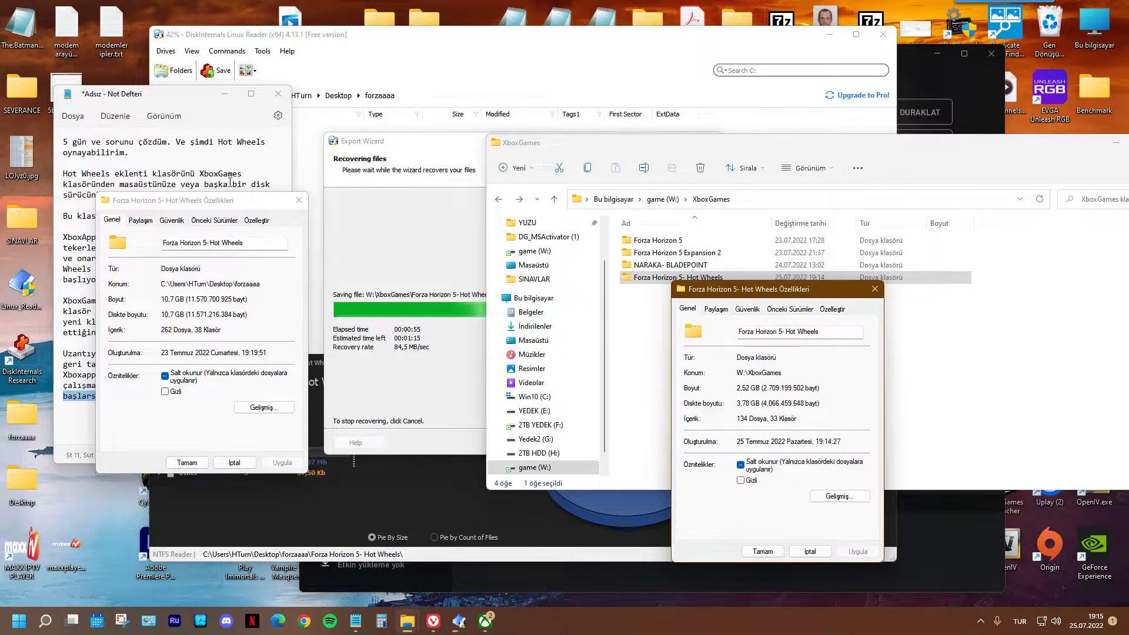
pyautogui.moveTo(219, 208); pyautogui.dragTo(306, 261)
pyautogui.moveTo(407, 621)
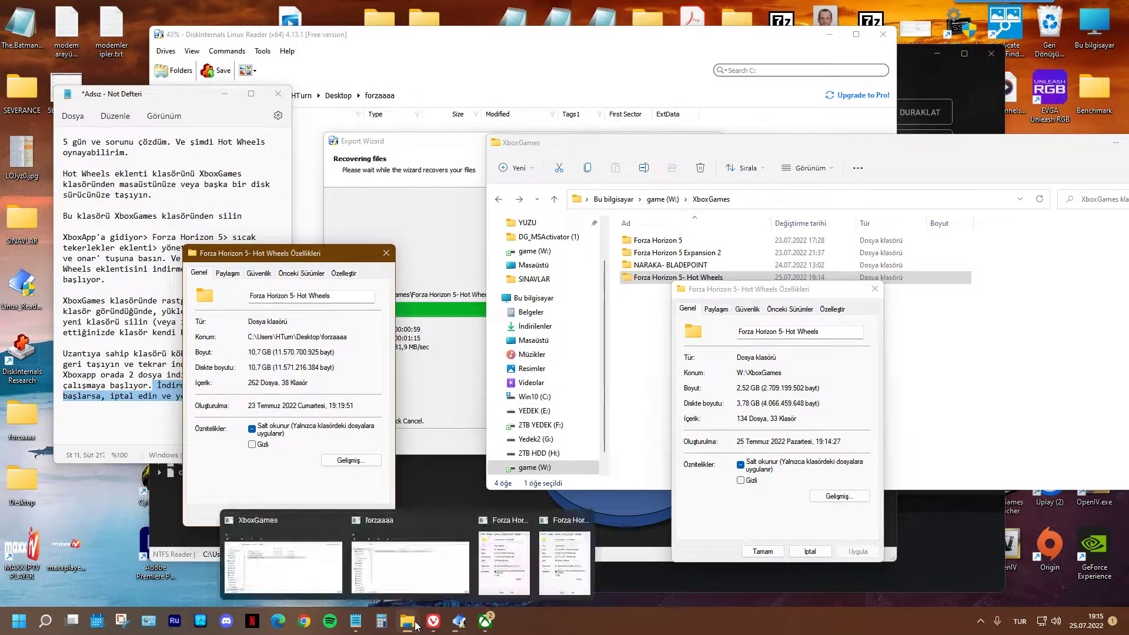
# - Close the exported folder's properties, move the backup's properties aside, and bring the XboxGames folder back into view
pyautogui.click(421, 588)
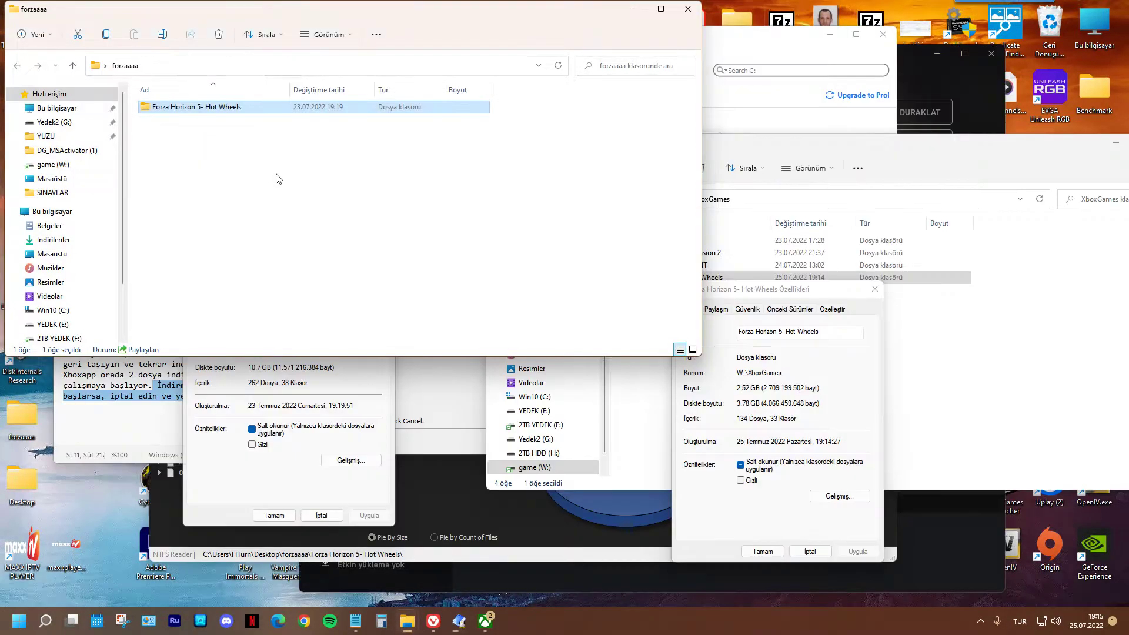
pyautogui.click(323, 398)
pyautogui.moveTo(278, 254); pyautogui.dragTo(221, 144)
pyautogui.click(439, 390)
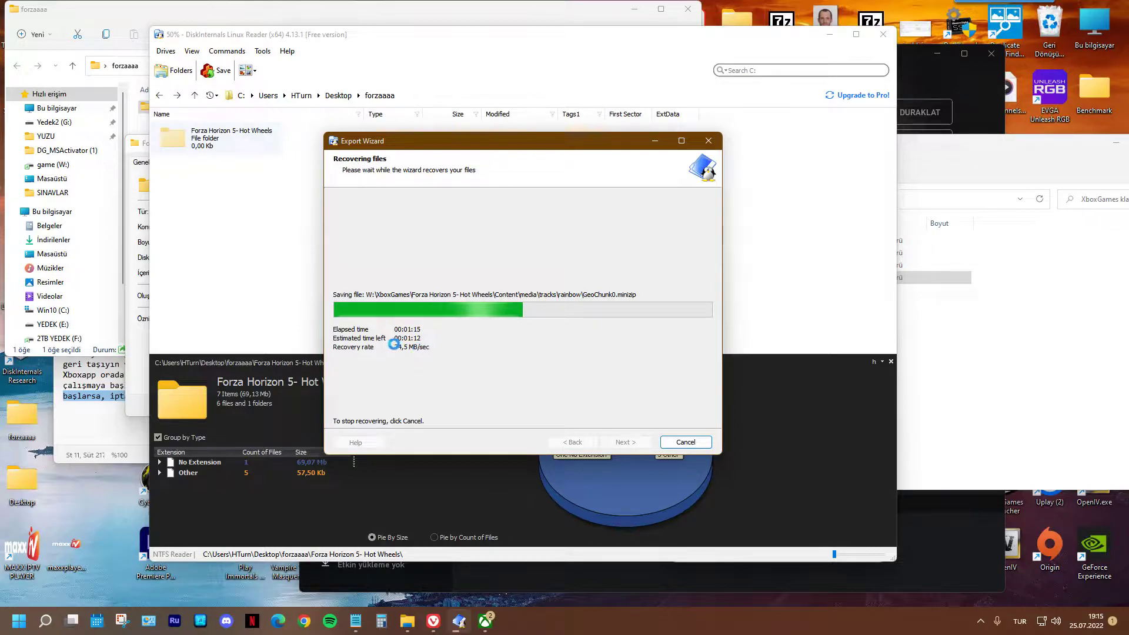
pyautogui.hotkey('alt', 'Tab')
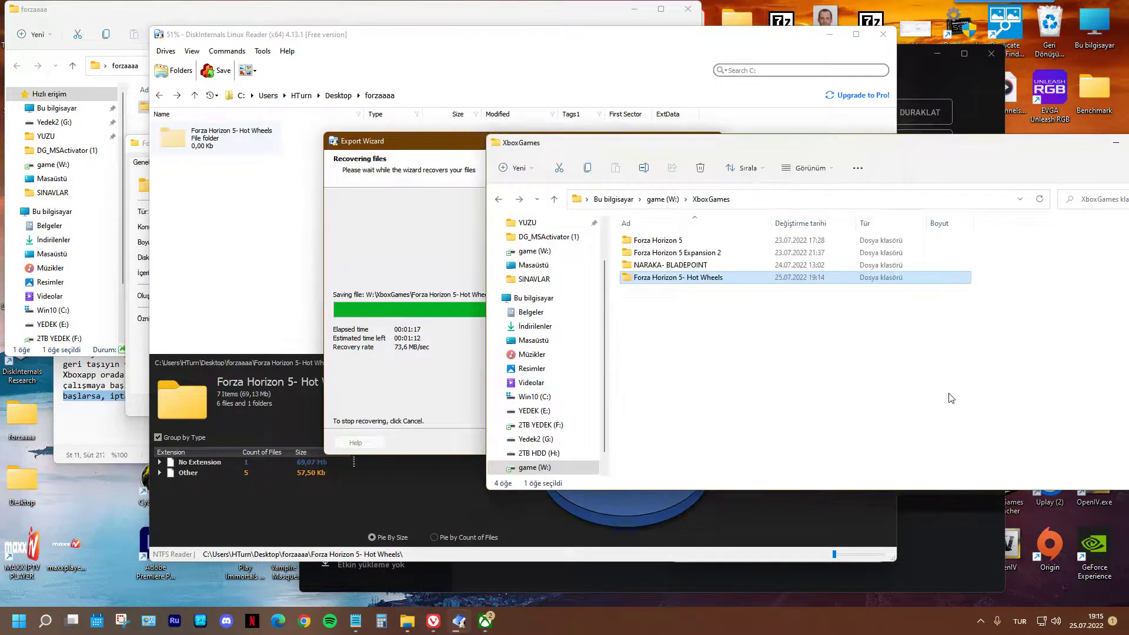
# - Check the properties of the partly exported Forza Horizon 5- Hot Wheels folder in XboxGames again, and close them
pyautogui.click(632, 281)
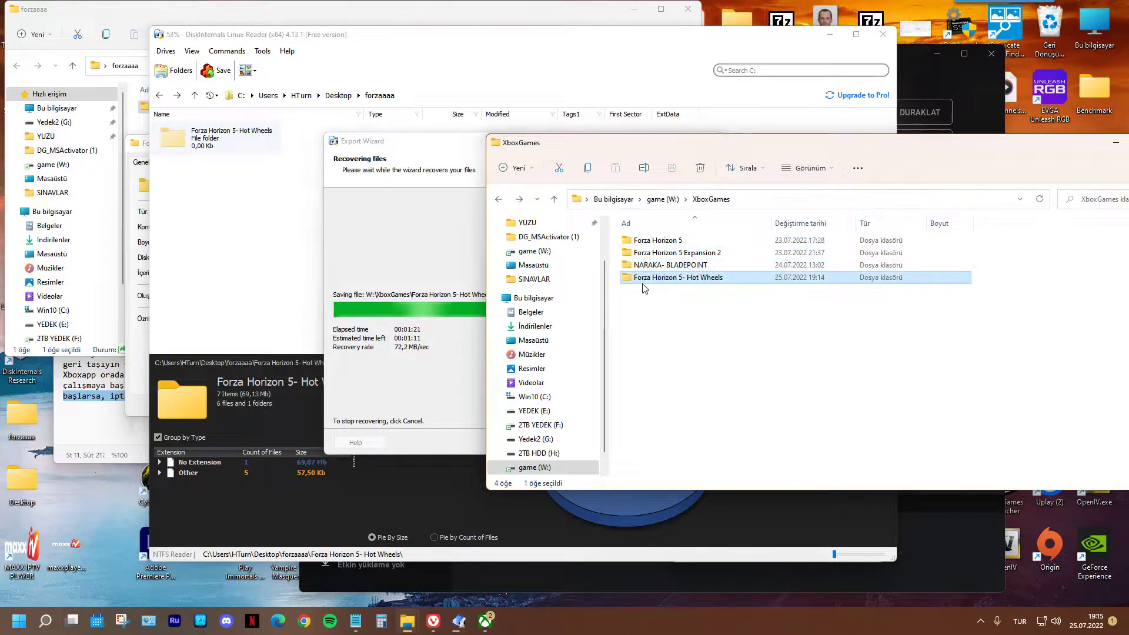
pyautogui.doubleClick(643, 281)
pyautogui.hotkey('alt', 'Left')
pyautogui.rightClick(648, 277)
pyautogui.click(648, 269)
pyautogui.rightClick(649, 272)
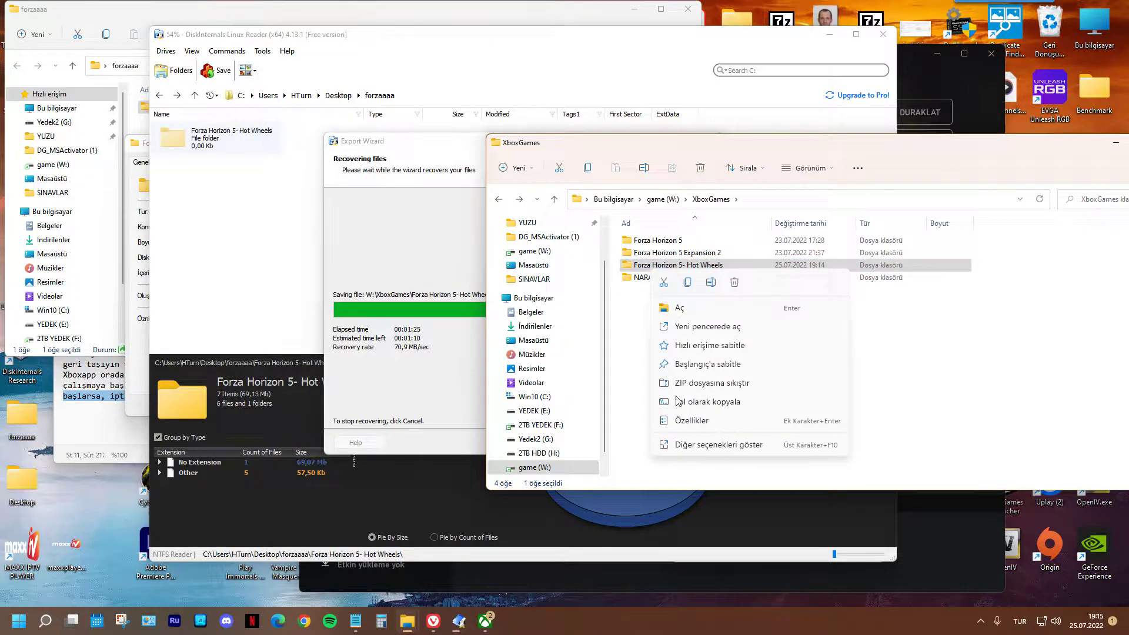
pyautogui.click(693, 422)
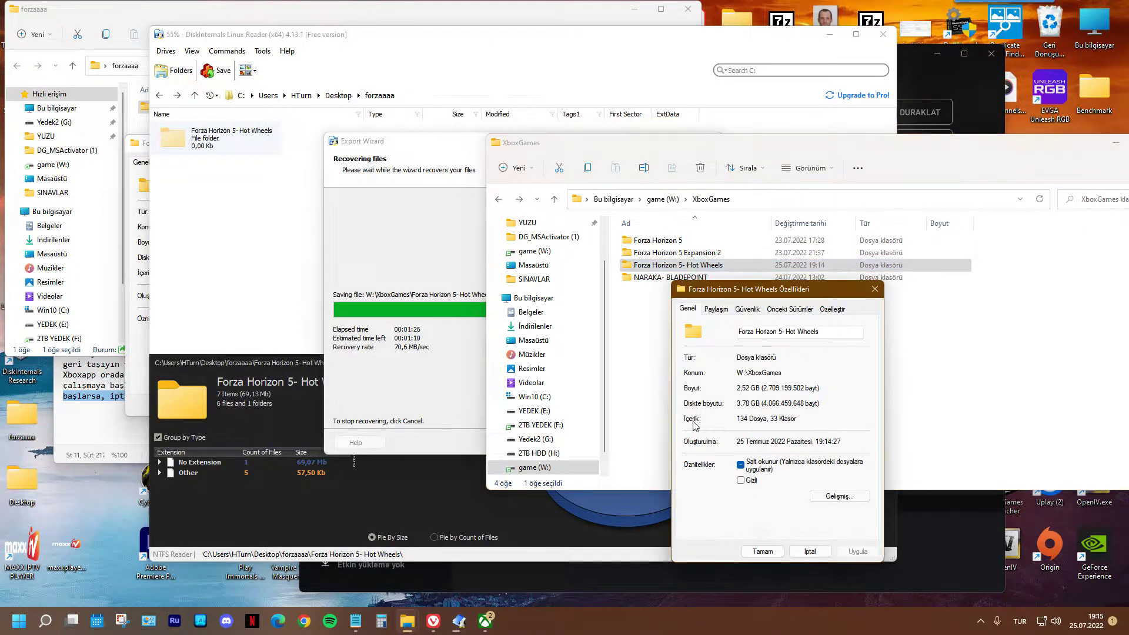
pyautogui.click(811, 553)
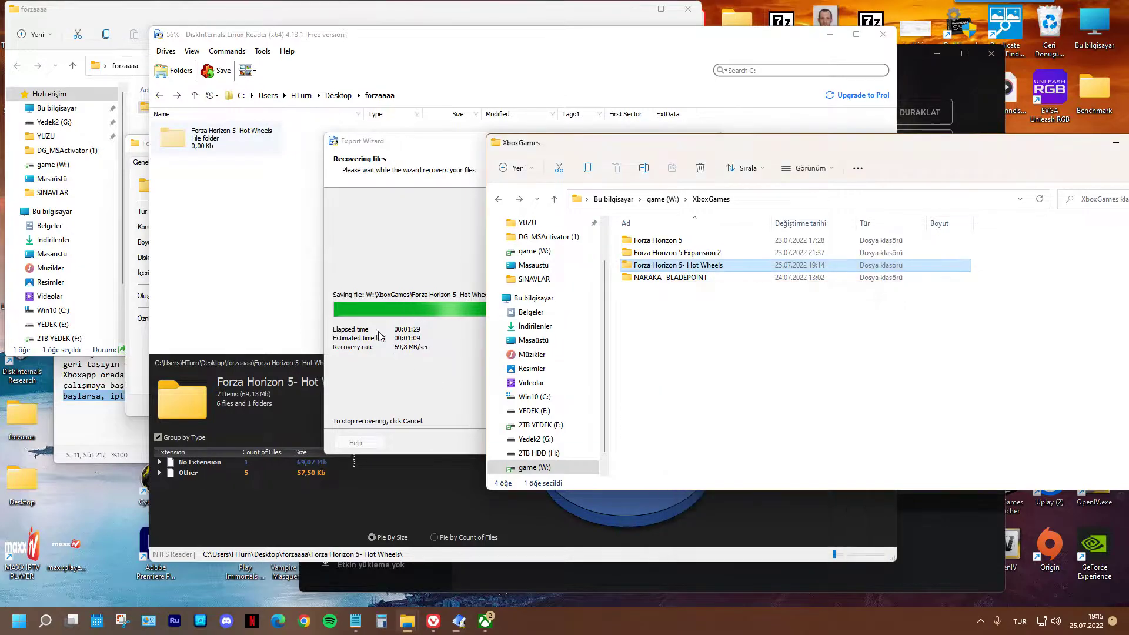
# - Watch the export progress in Linux Reader, moving its wizard clear of the folder details
pyautogui.click(411, 150)
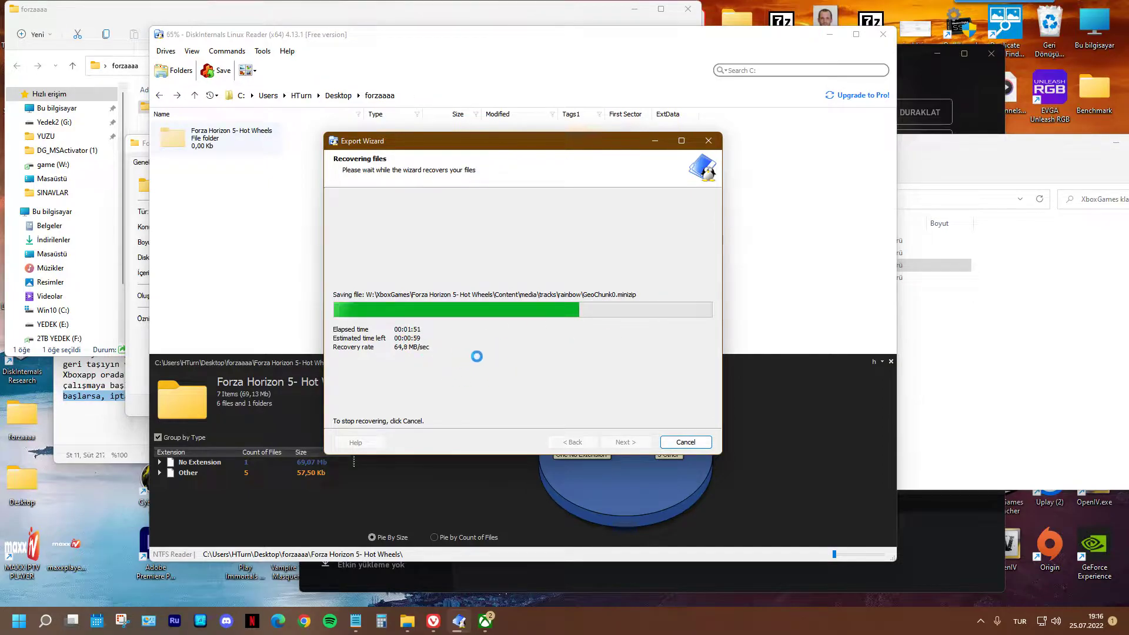
pyautogui.moveTo(490, 148); pyautogui.dragTo(538, 125)
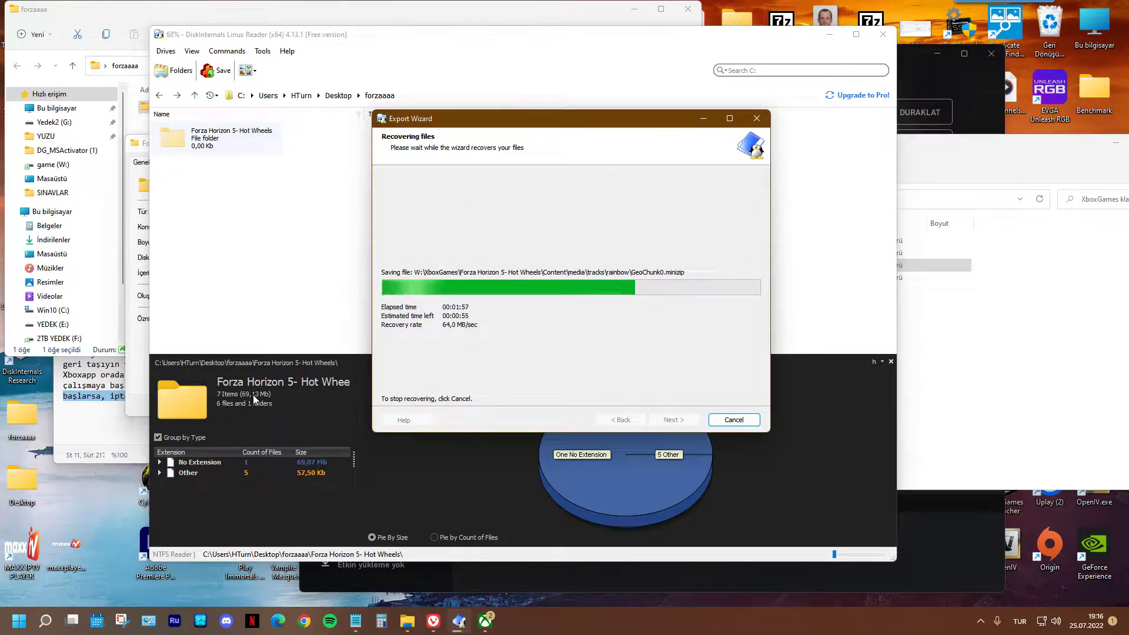
pyautogui.click(940, 143)
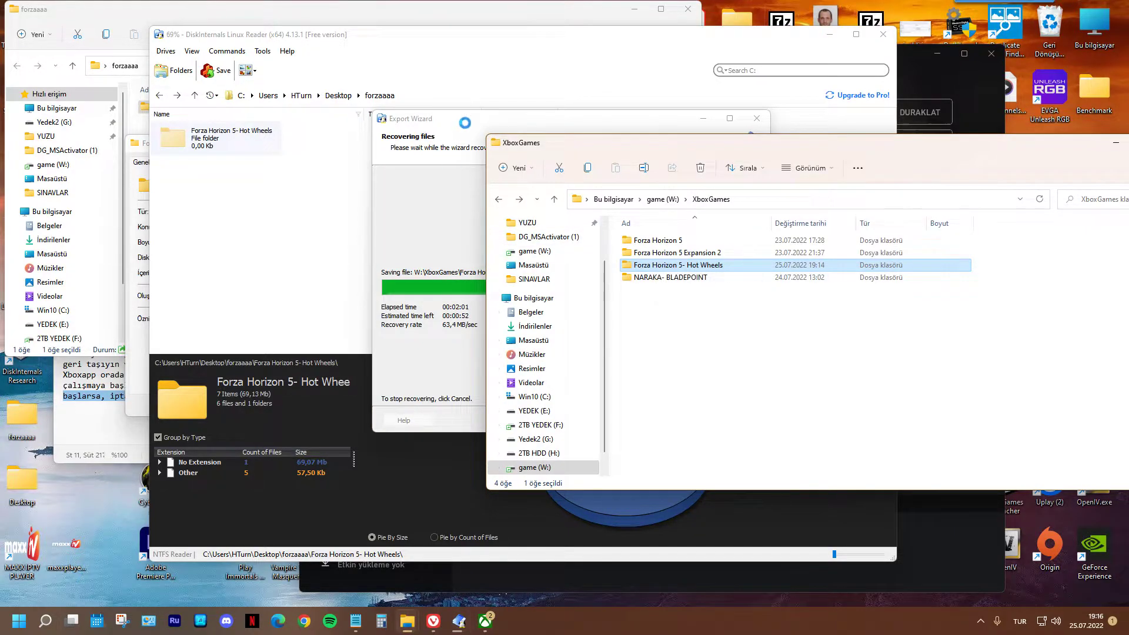
pyautogui.click(468, 127)
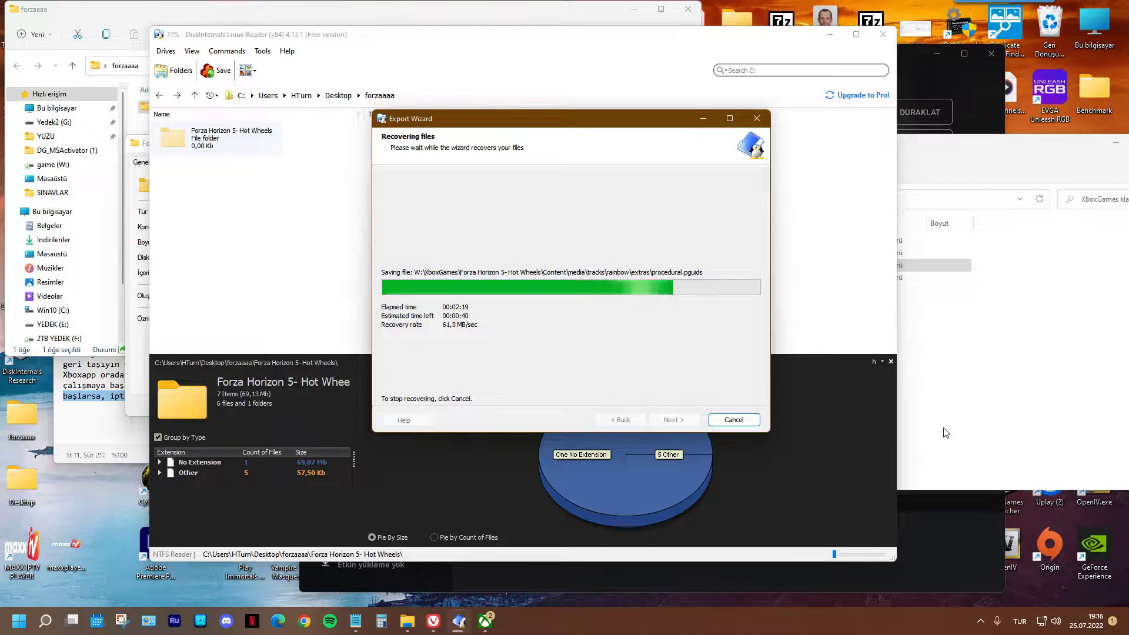
# - Add the remark "yavaş biraz m2den normal hddye atıyor :)" below the note's last paragraph
pyautogui.click(97, 397)
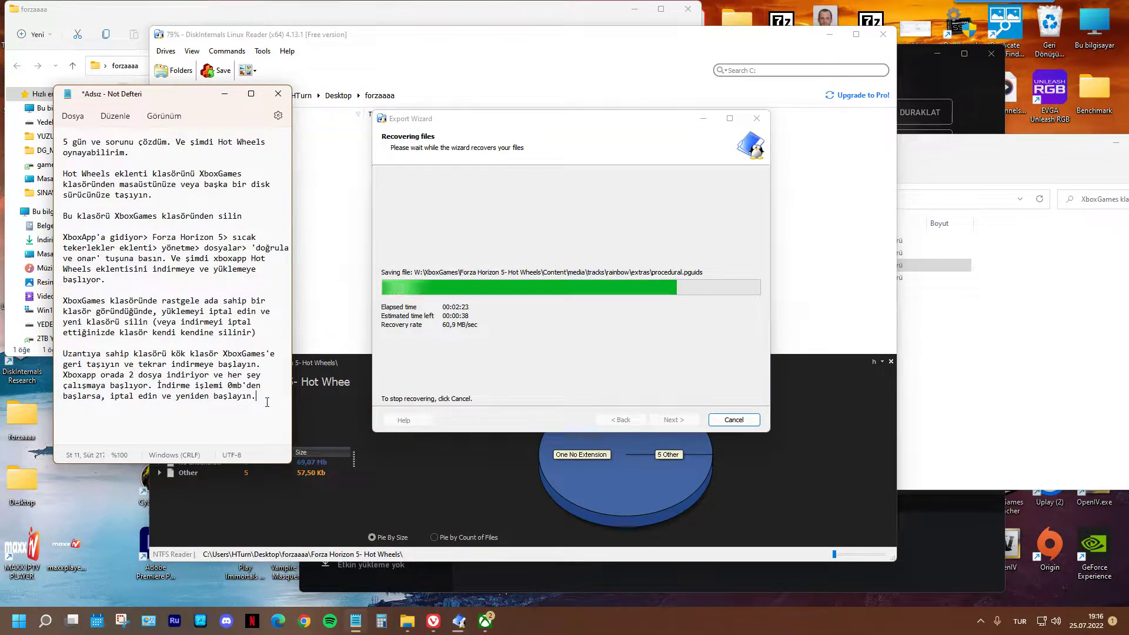
pyautogui.press('Return')
pyautogui.press('Return')
pyautogui.write('b')
pyautogui.press('BackSpace')
pyautogui.write('yavaş biraz m')
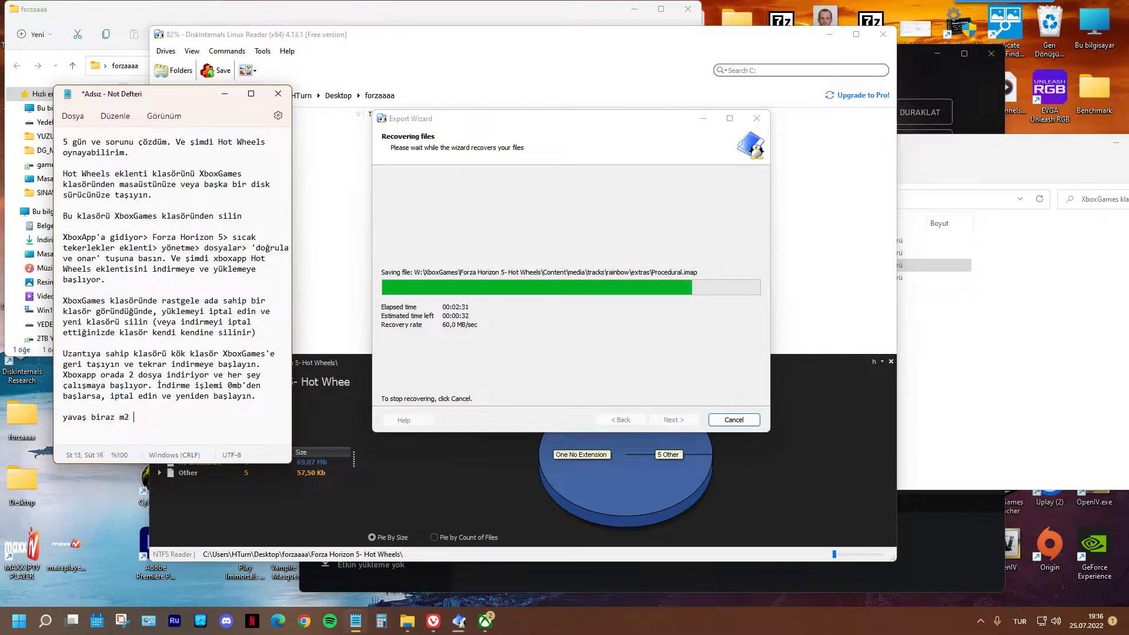
pyautogui.write('2den nor')
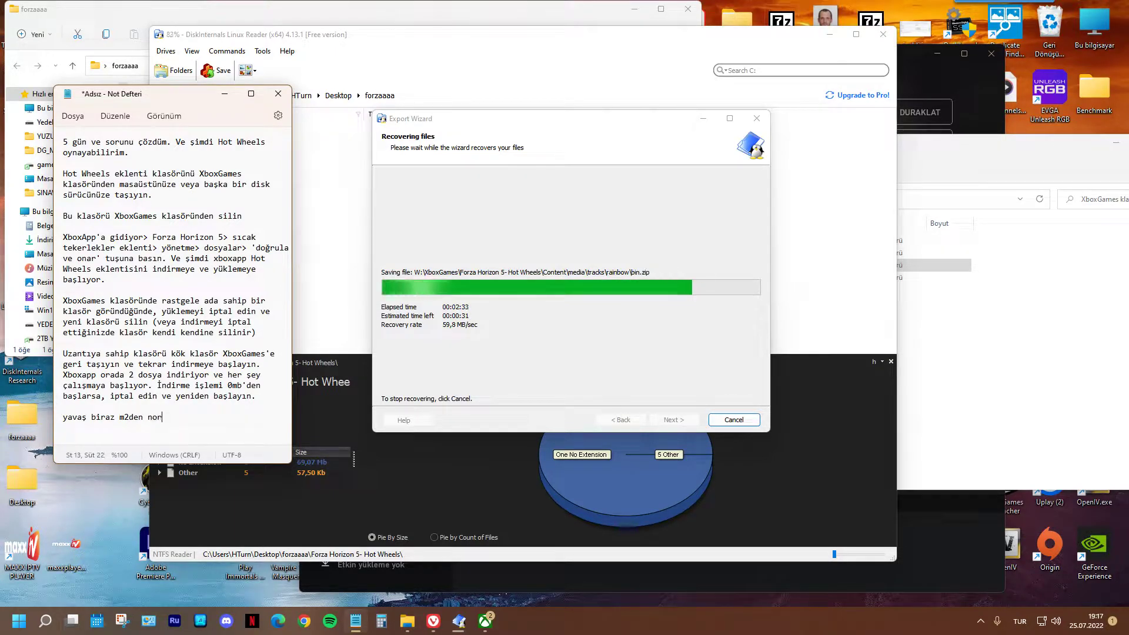
pyautogui.write('mal hddye atıy')
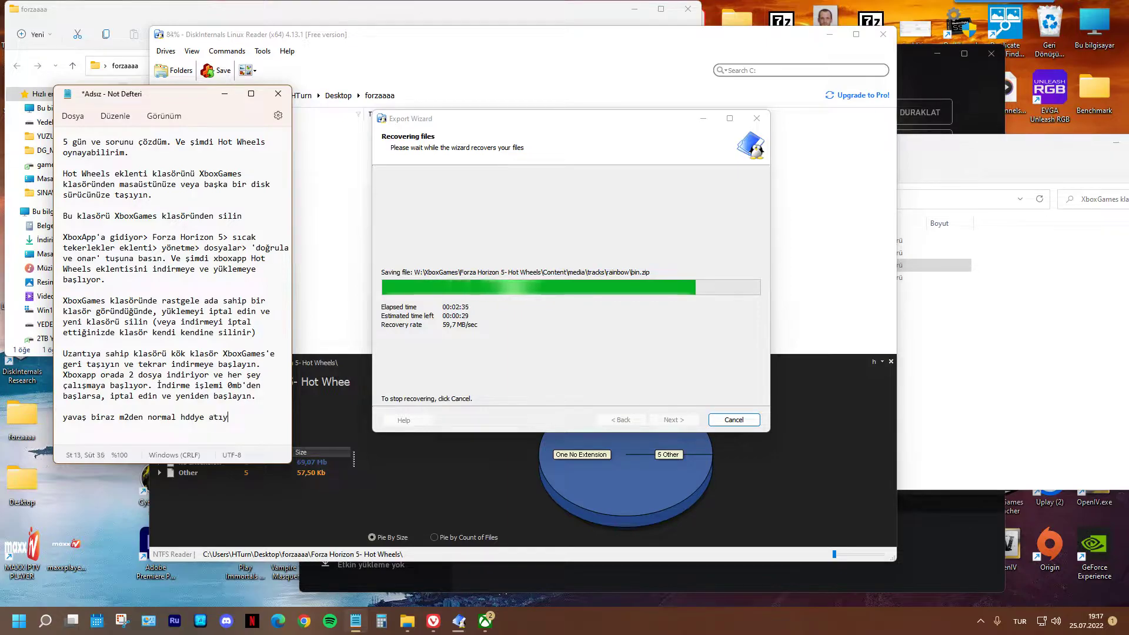
pyautogui.write('or :)')
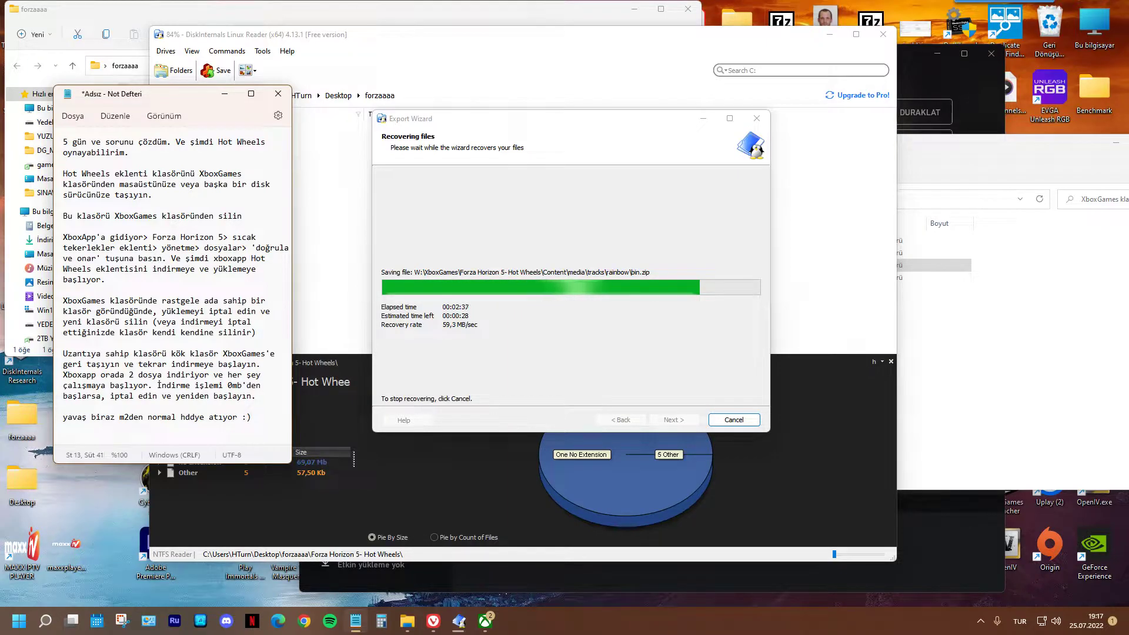
# - Highlight the remark about the slow m2-to-HDD transfer, and delete it from the note
pyautogui.doubleClick(110, 413)
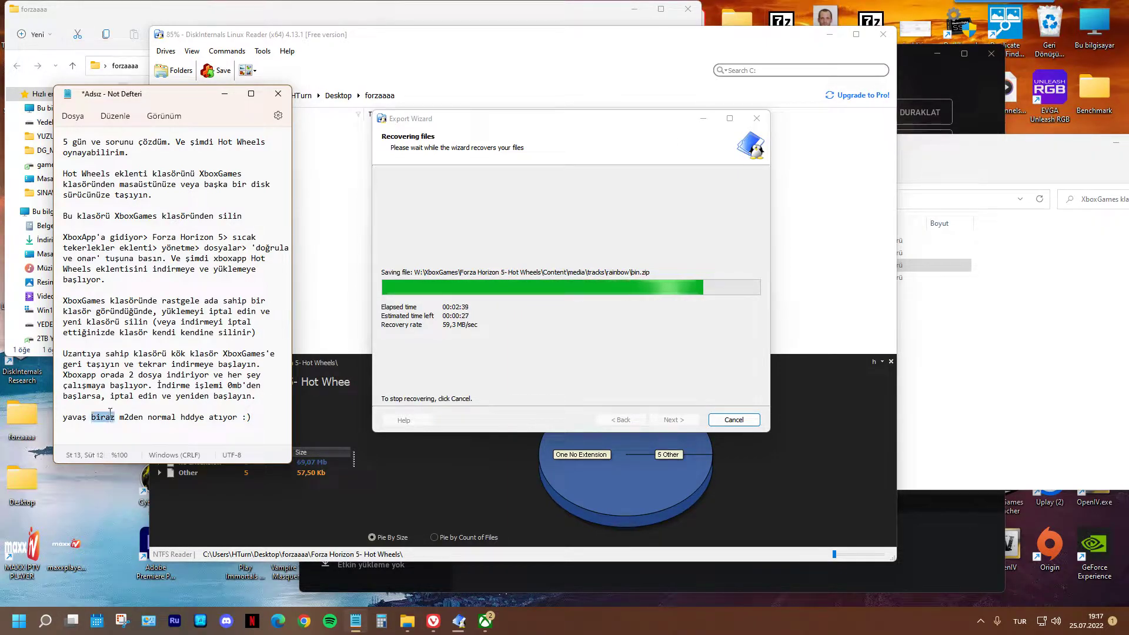
pyautogui.tripleClick(111, 415)
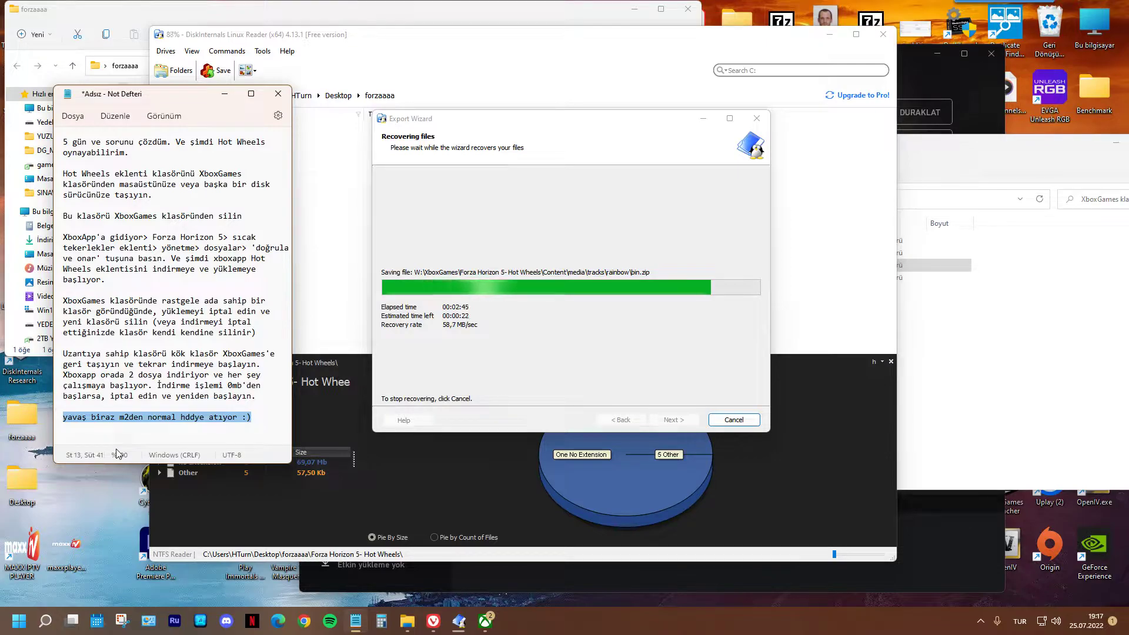
pyautogui.tripleClick(138, 424)
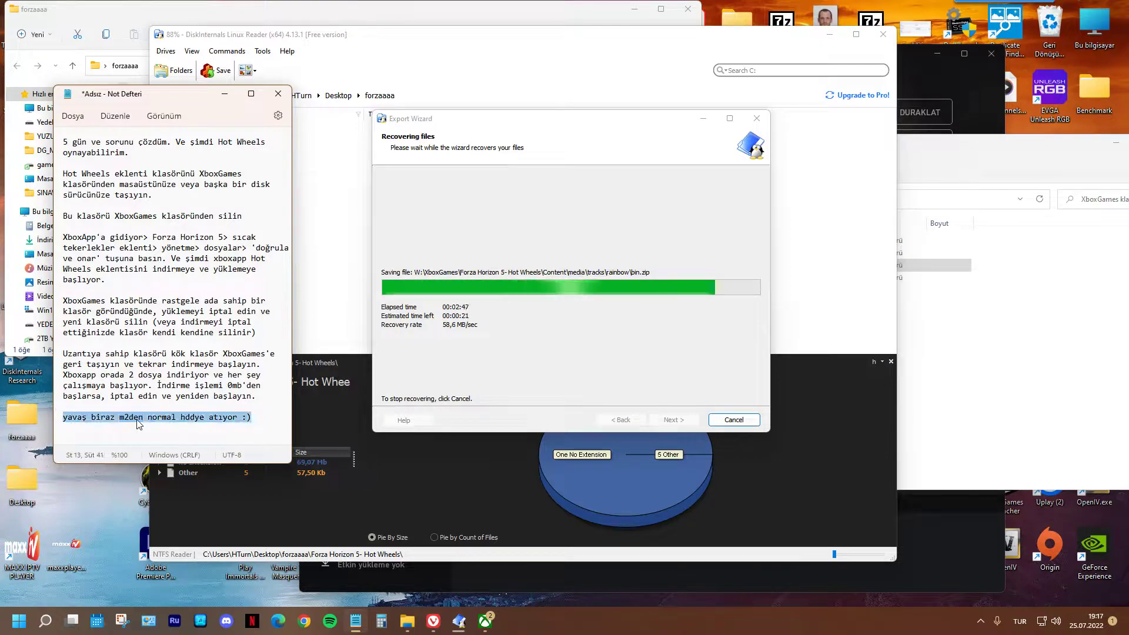
pyautogui.press('BackSpace')
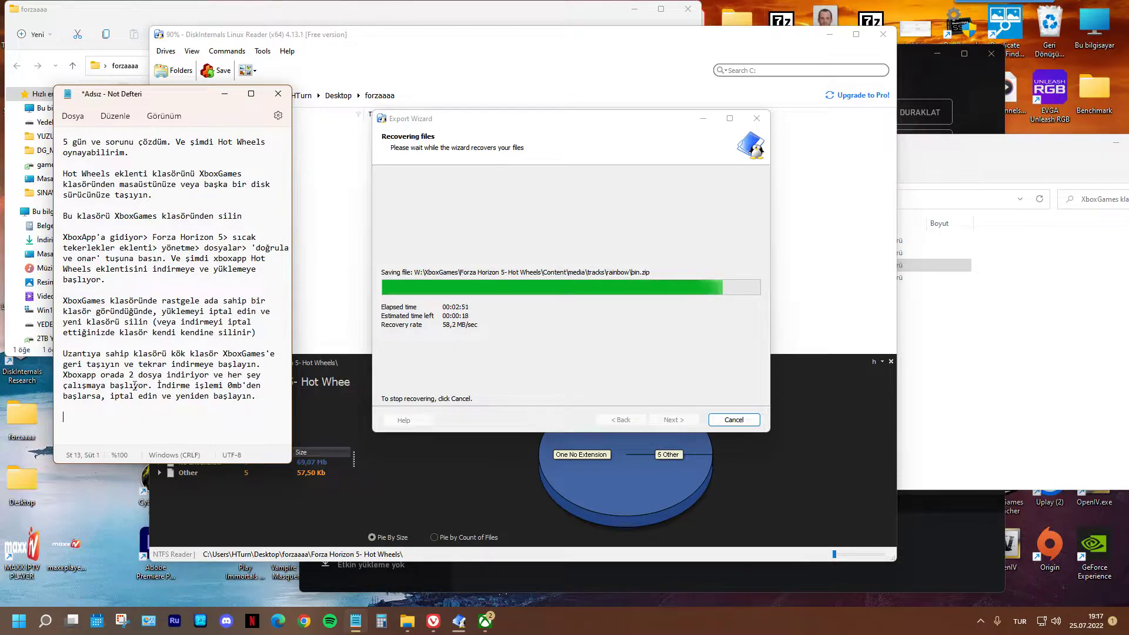
# - Highlight the note's last paragraph about moving the folder back to XboxGames and restarting the download
pyautogui.moveTo(66, 355); pyautogui.dragTo(266, 398)
pyautogui.tripleClick(225, 397)
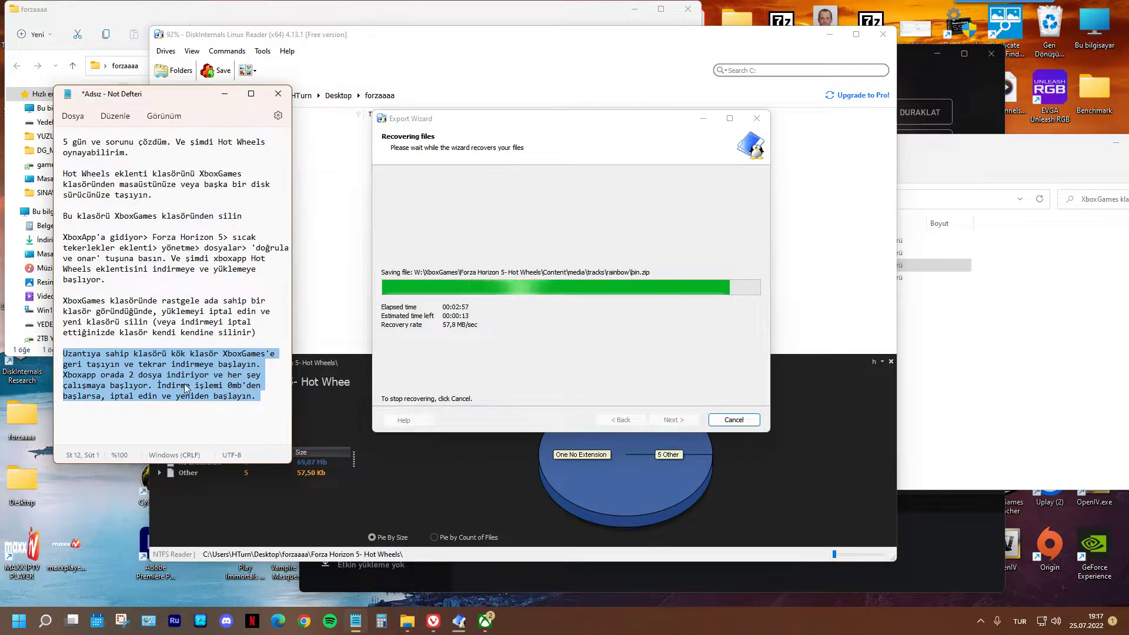
pyautogui.click(188, 356)
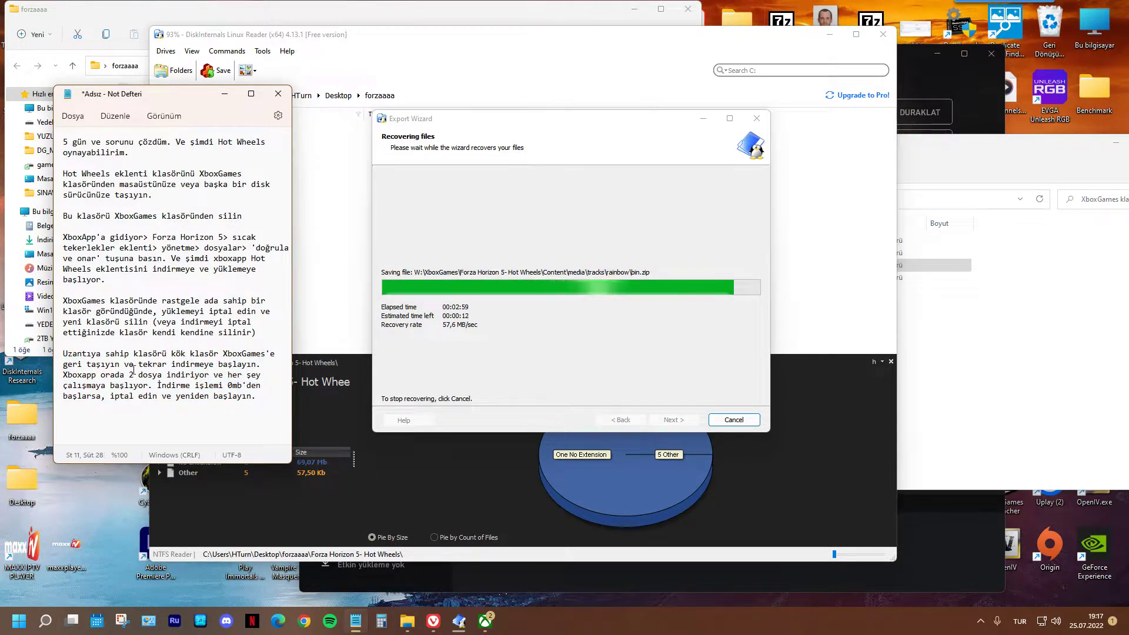
# - Close the Xbox app window and quit three background programs, including AnyDesk
pyautogui.click(483, 624)
pyautogui.click(991, 54)
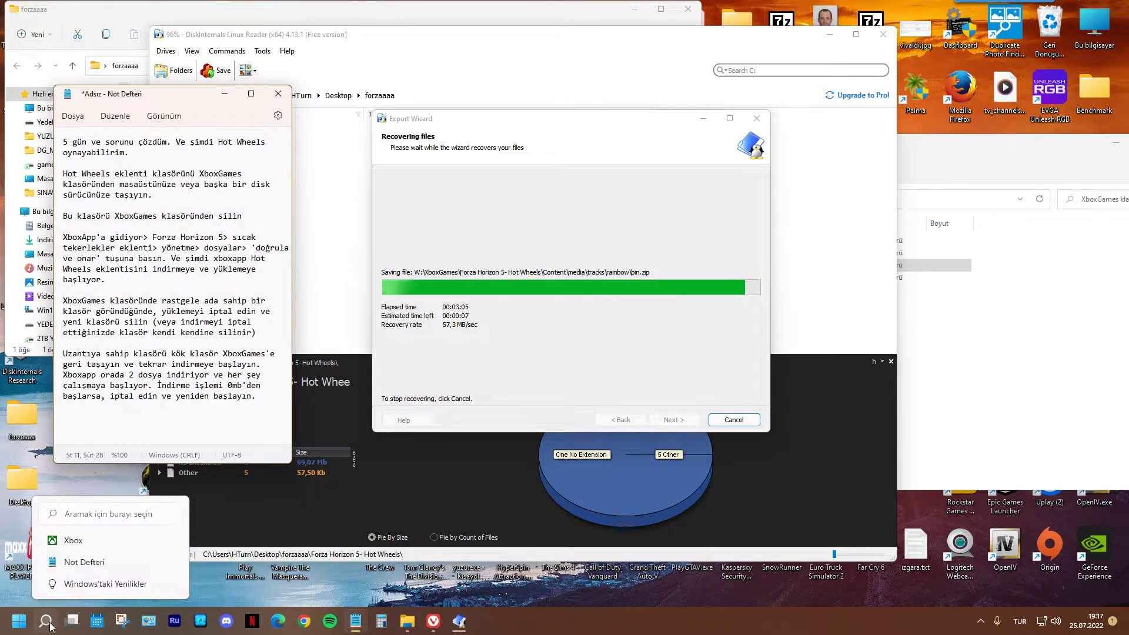
pyautogui.click(980, 621)
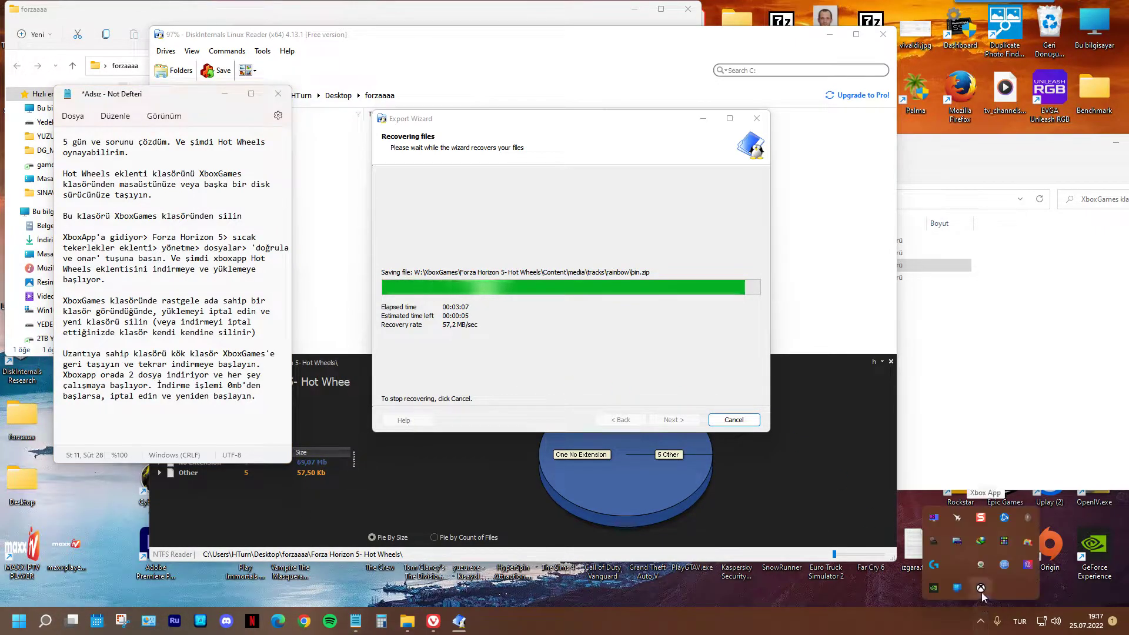
pyautogui.rightClick(980, 565)
pyautogui.click(987, 562)
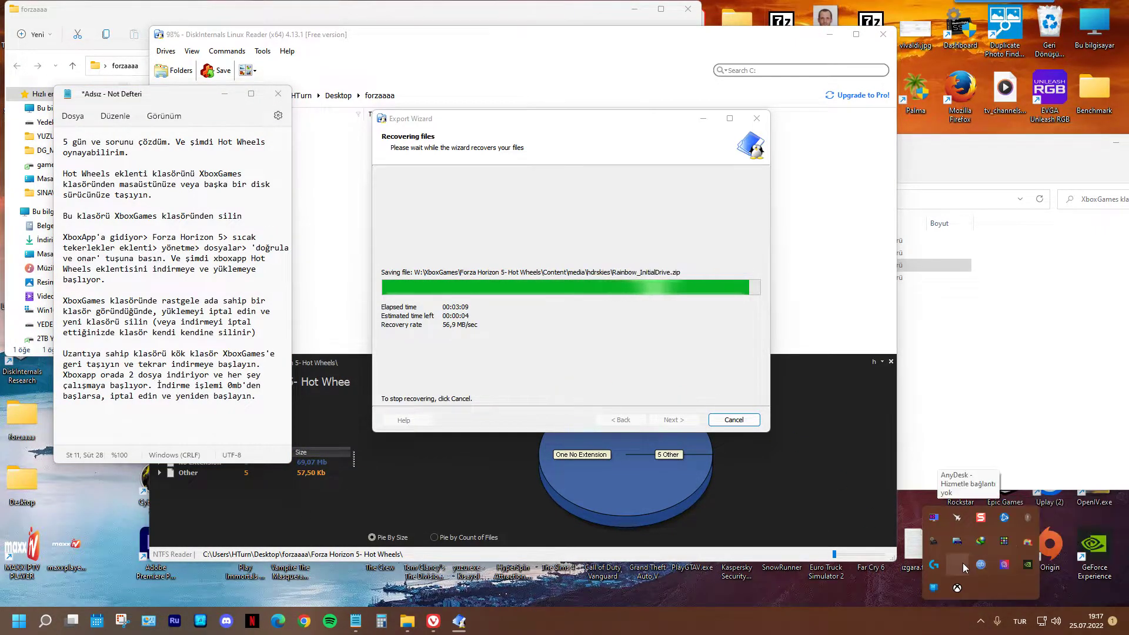
pyautogui.rightClick(962, 563)
pyautogui.click(942, 555)
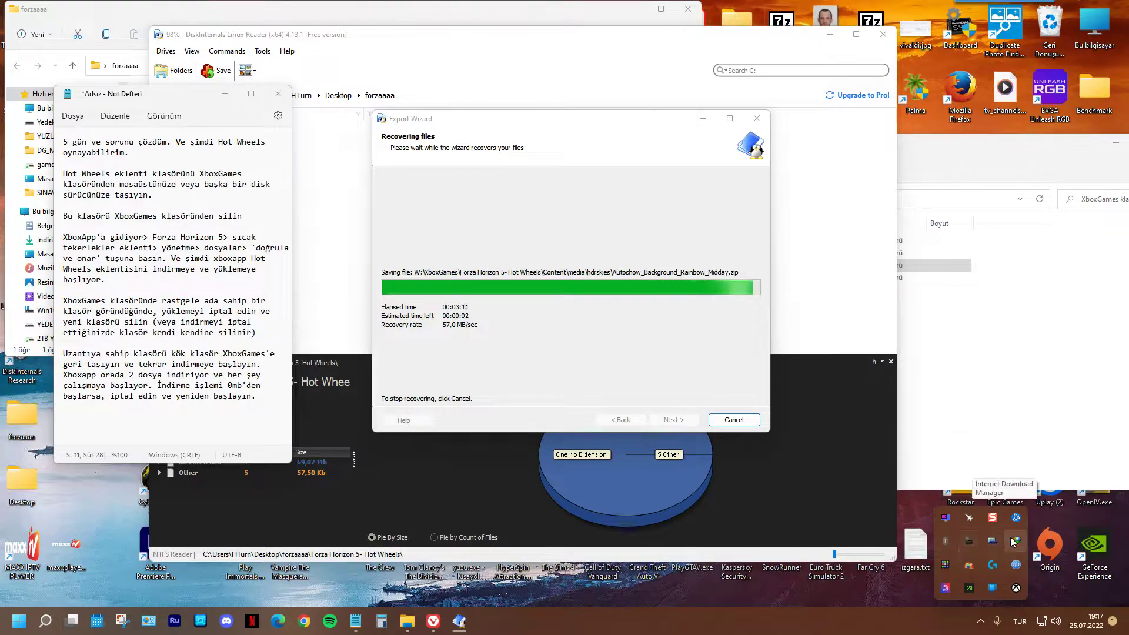
pyautogui.rightClick(998, 523)
pyautogui.click(982, 515)
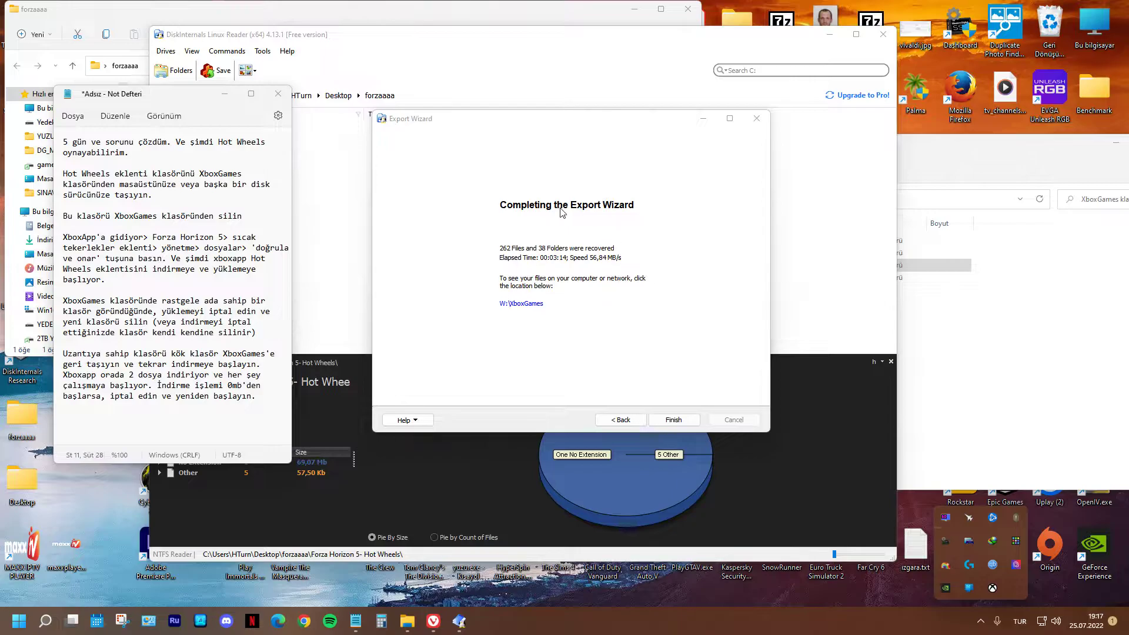
# - Finish the completed export to W:\XboxGames and minimise Linux Reader
pyautogui.click(562, 212)
pyautogui.click(674, 420)
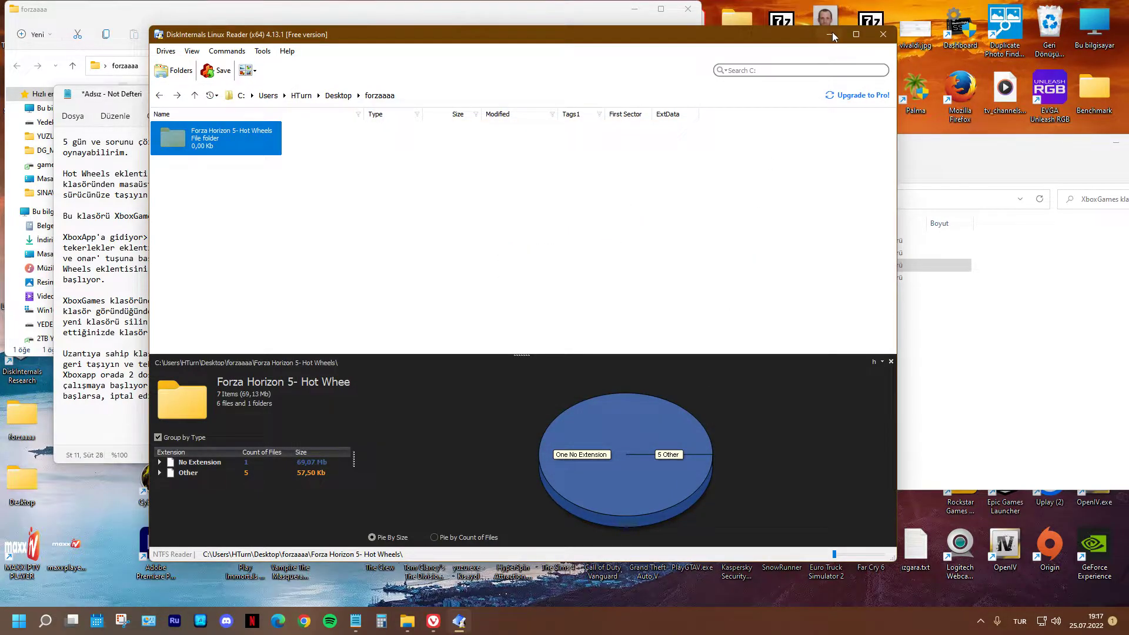
pyautogui.click(829, 37)
# - Compare the size and contents of the exported Hot Wheels folder in XboxGames with the desktop backup's properties
pyautogui.moveTo(647, 125); pyautogui.dragTo(517, 22)
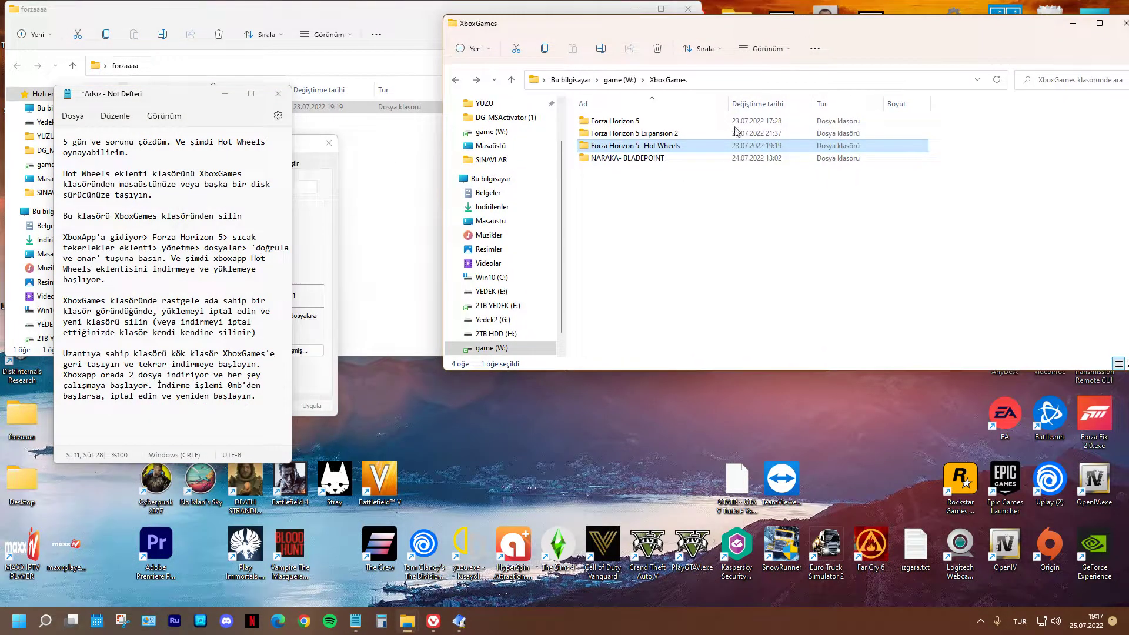
pyautogui.rightClick(685, 146)
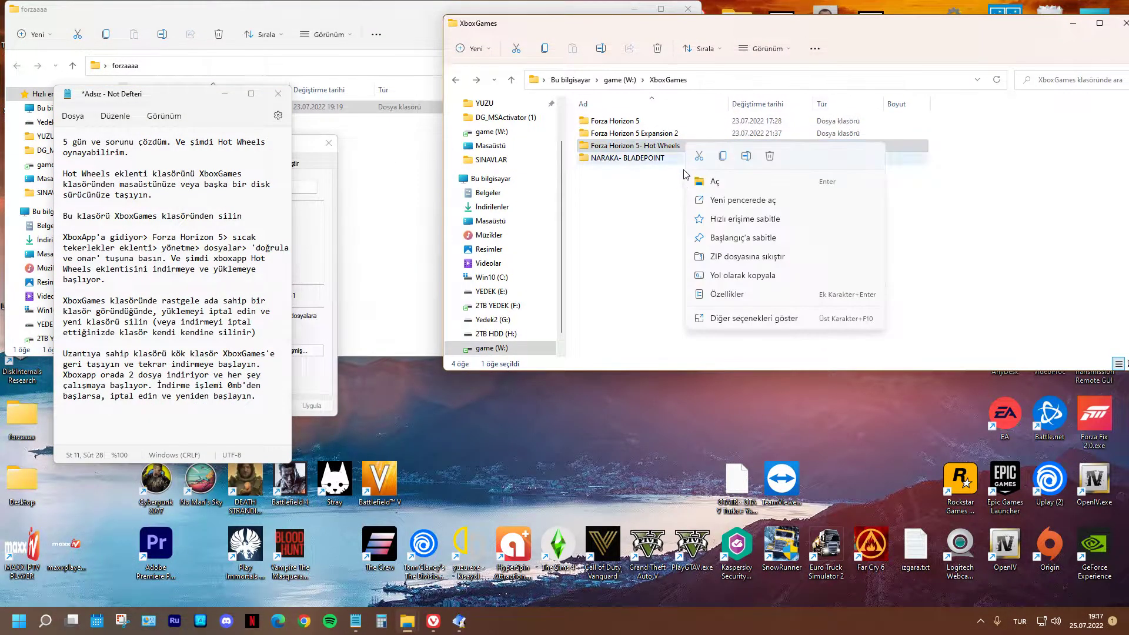
pyautogui.click(728, 294)
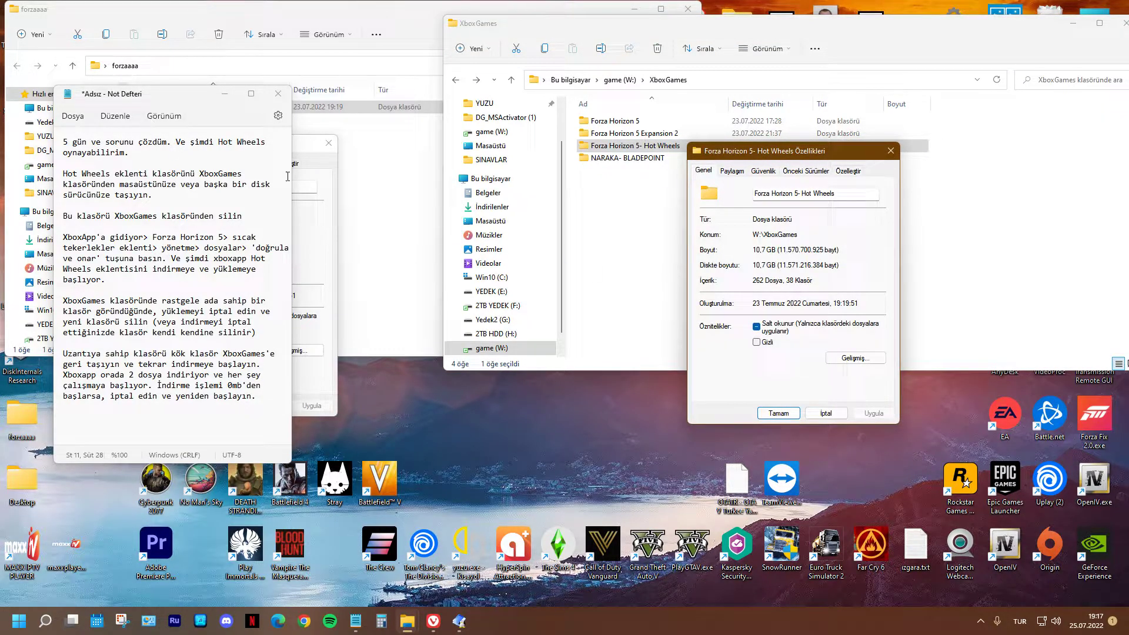
pyautogui.click(300, 149)
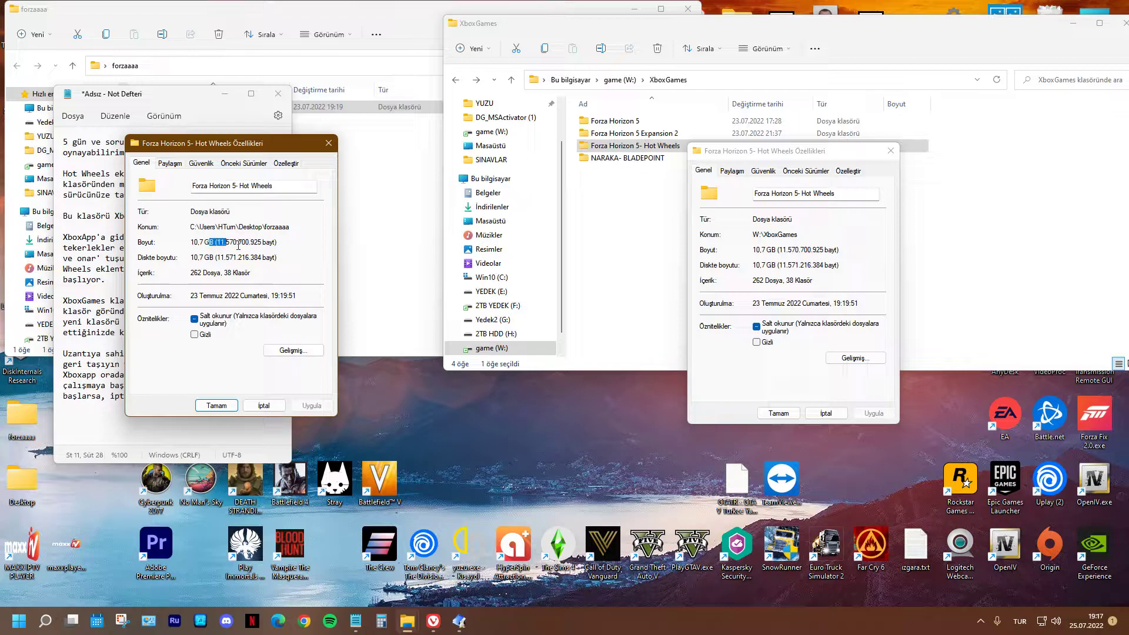
pyautogui.click(218, 273)
pyautogui.click(759, 281)
# - Close both properties dialogs and the forzaaaa folder, and place the XboxGames folder beside the note
pyautogui.click(779, 413)
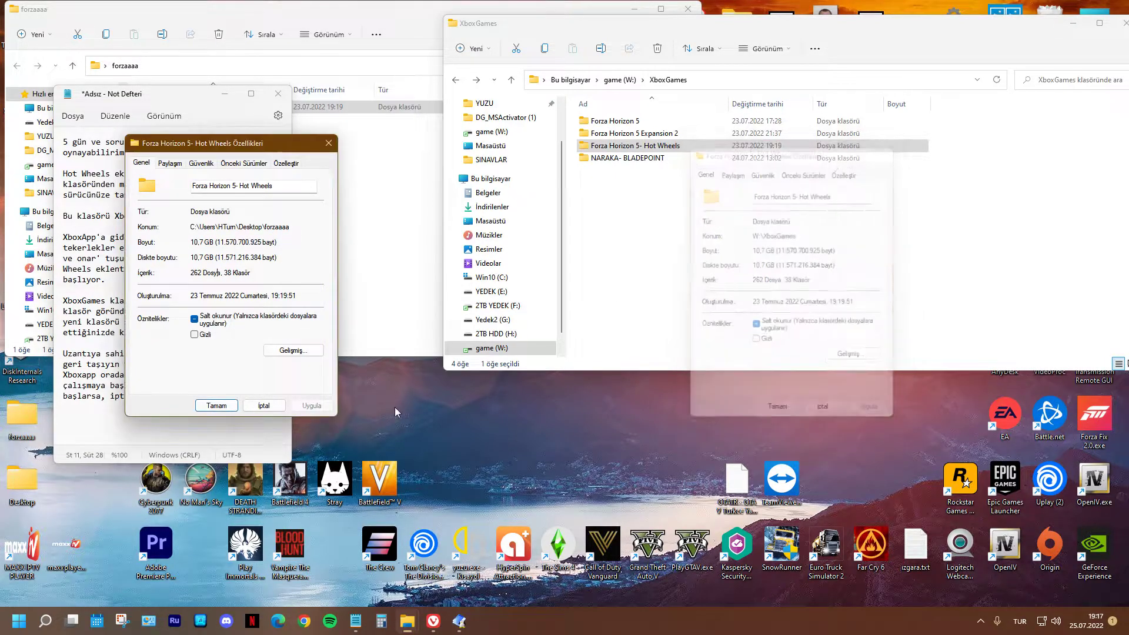
pyautogui.click(263, 406)
pyautogui.click(688, 9)
pyautogui.moveTo(588, 24); pyautogui.dragTo(505, 124)
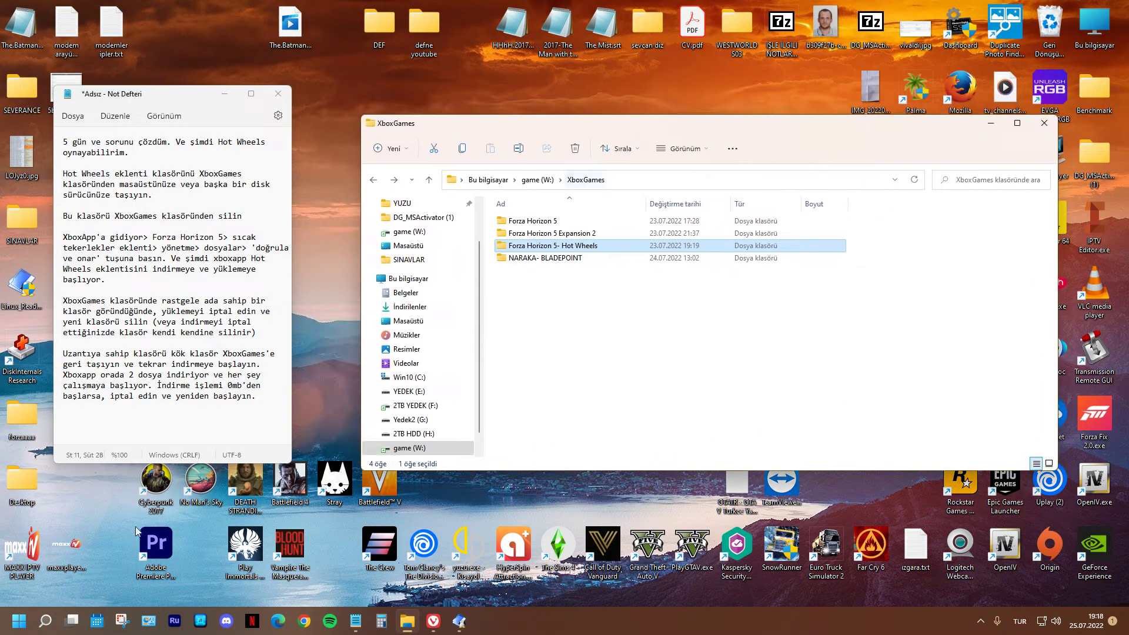
# - Open the Xbox app, then move the XboxGames folder window aside and narrow it so both stay visible
pyautogui.click(48, 625)
pyautogui.write('xbo')
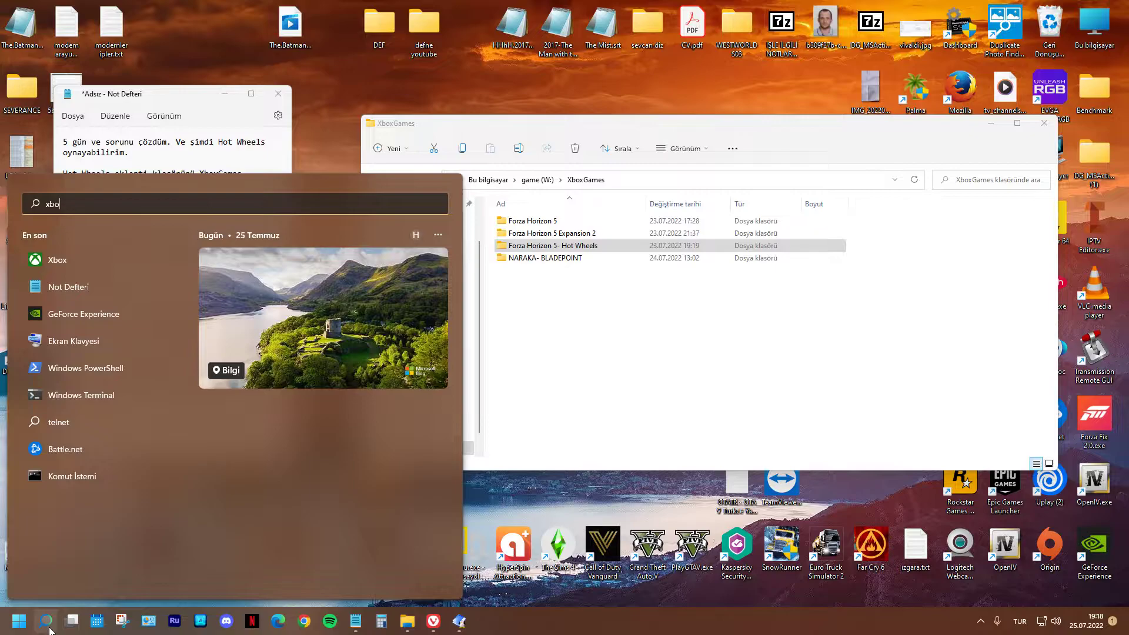
pyautogui.write('x')
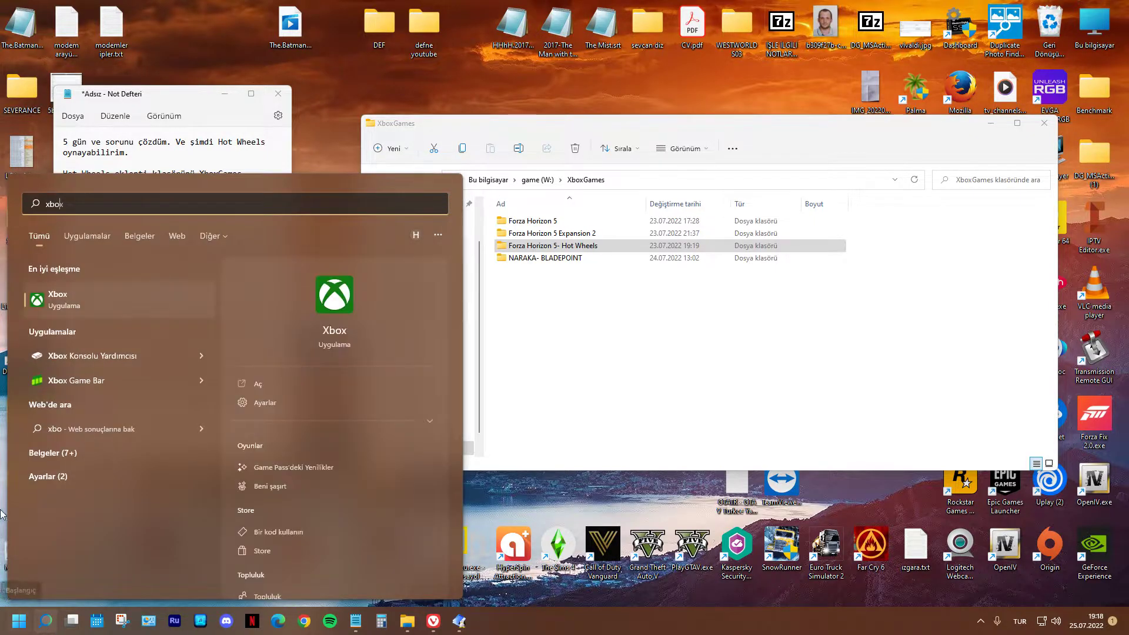
pyautogui.click(132, 305)
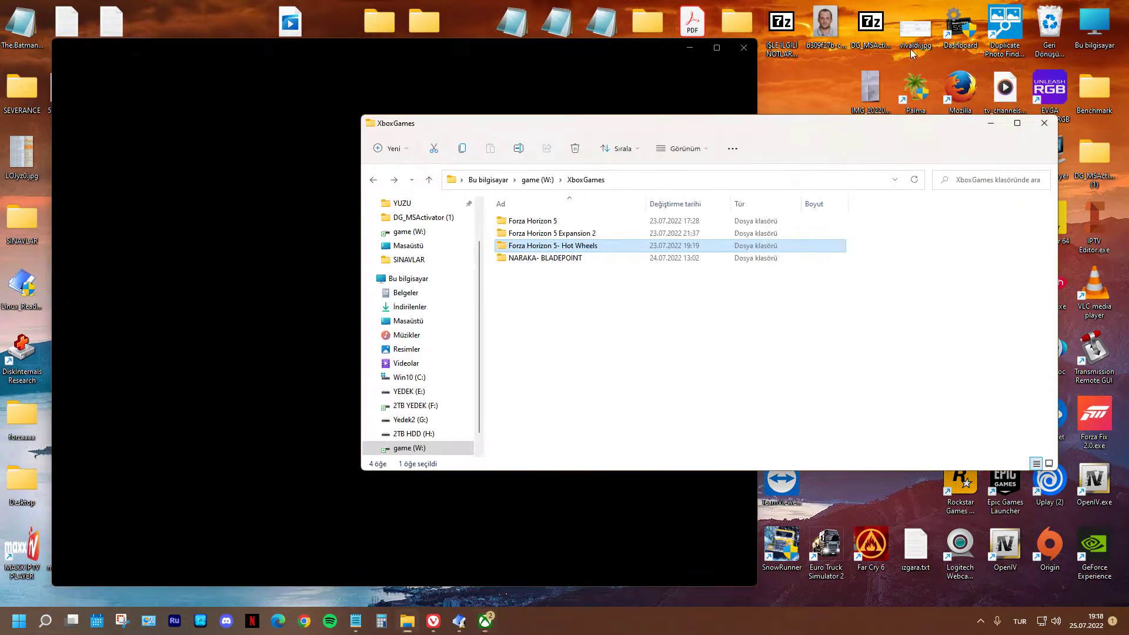
pyautogui.moveTo(859, 124); pyautogui.dragTo(923, 17)
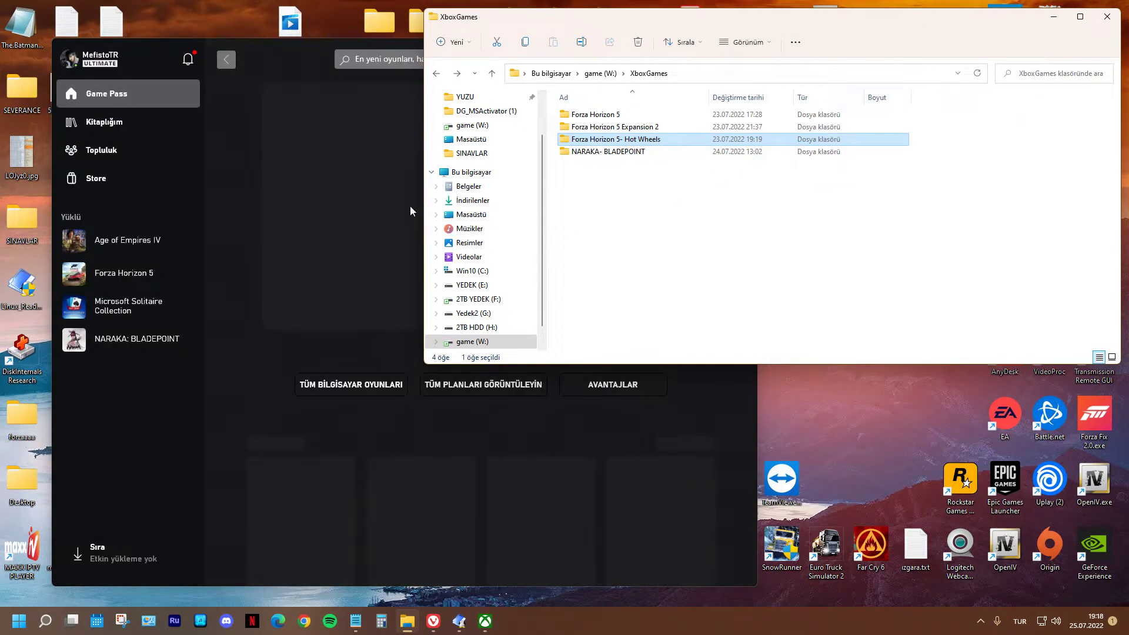
pyautogui.moveTo(424, 203); pyautogui.dragTo(659, 203)
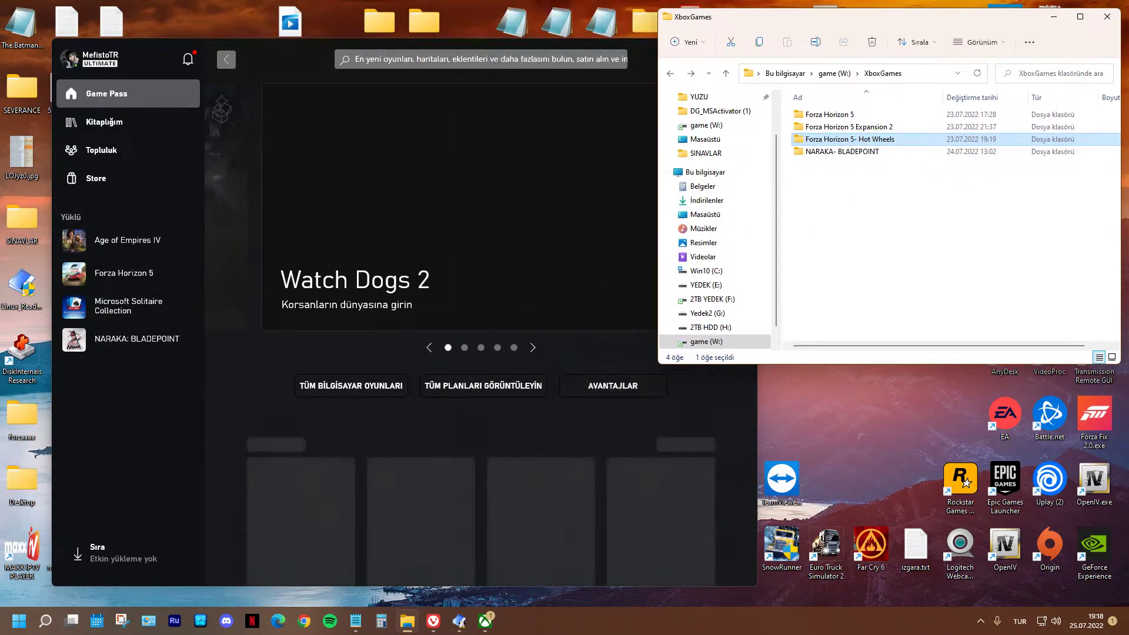
# - Highlight the note's passage on moving the folder back and restarting the download, and open the Forza Horizon 5 page in the Xbox app
pyautogui.click(356, 625)
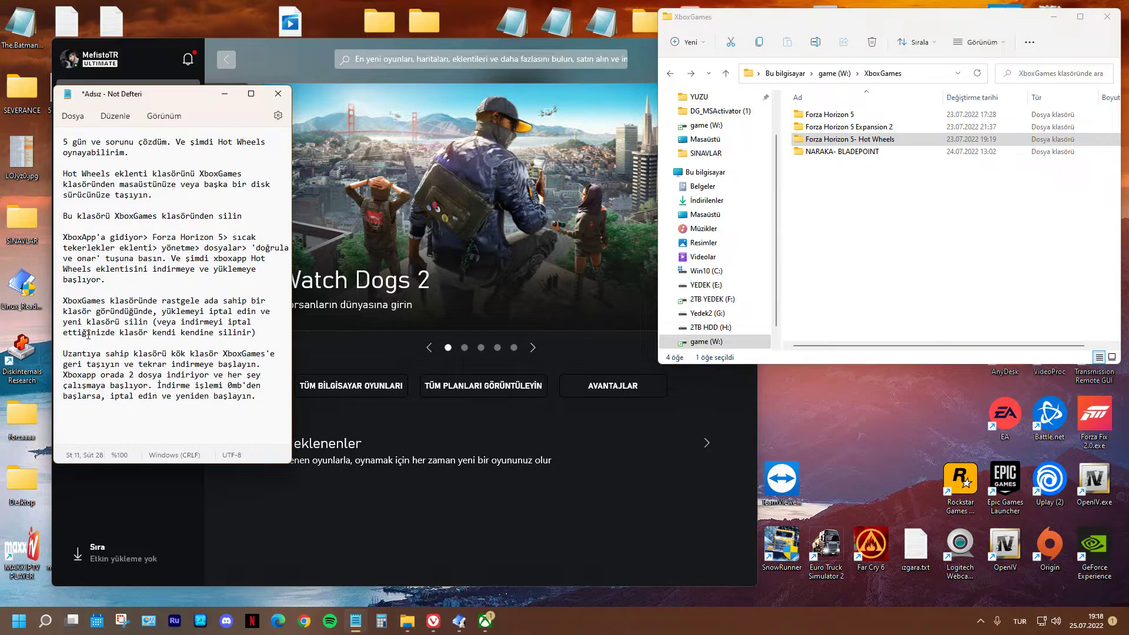
pyautogui.moveTo(83, 356); pyautogui.dragTo(258, 365)
pyautogui.click(380, 57)
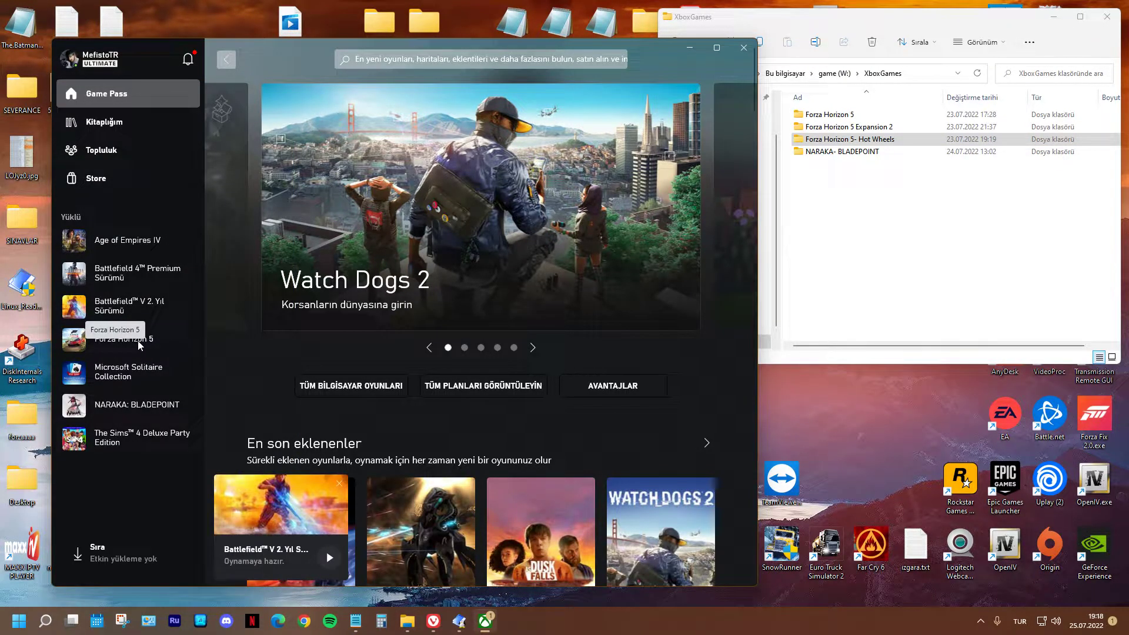
# - Shift the note aside and narrow the Xbox app window so the note's instructions can be read beside it
pyautogui.click(357, 620)
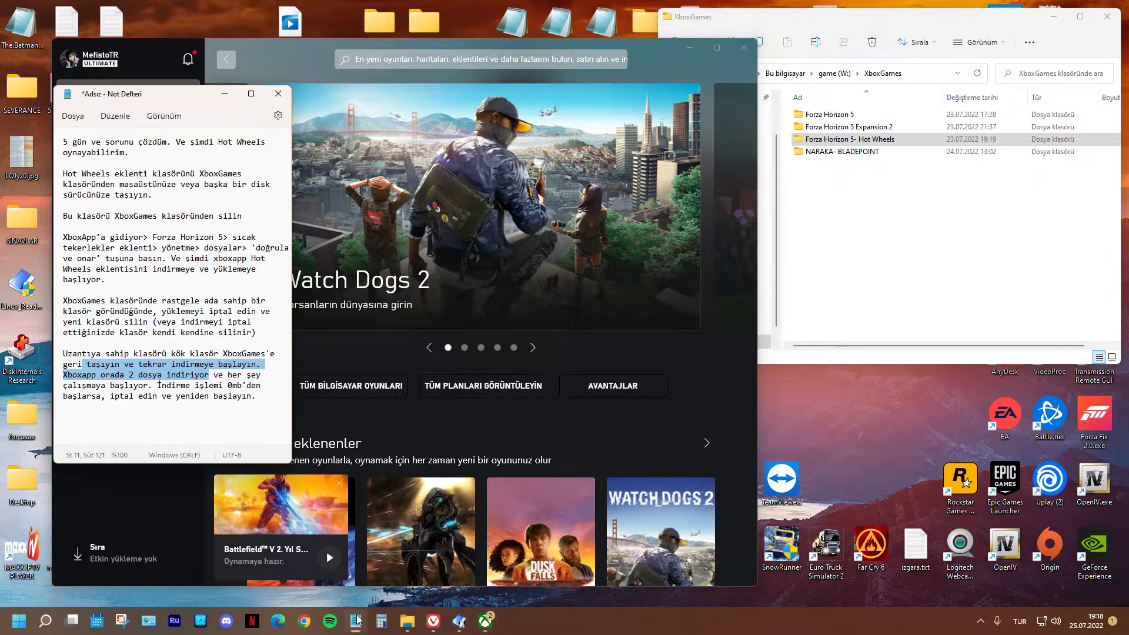
pyautogui.moveTo(192, 99); pyautogui.dragTo(151, 104)
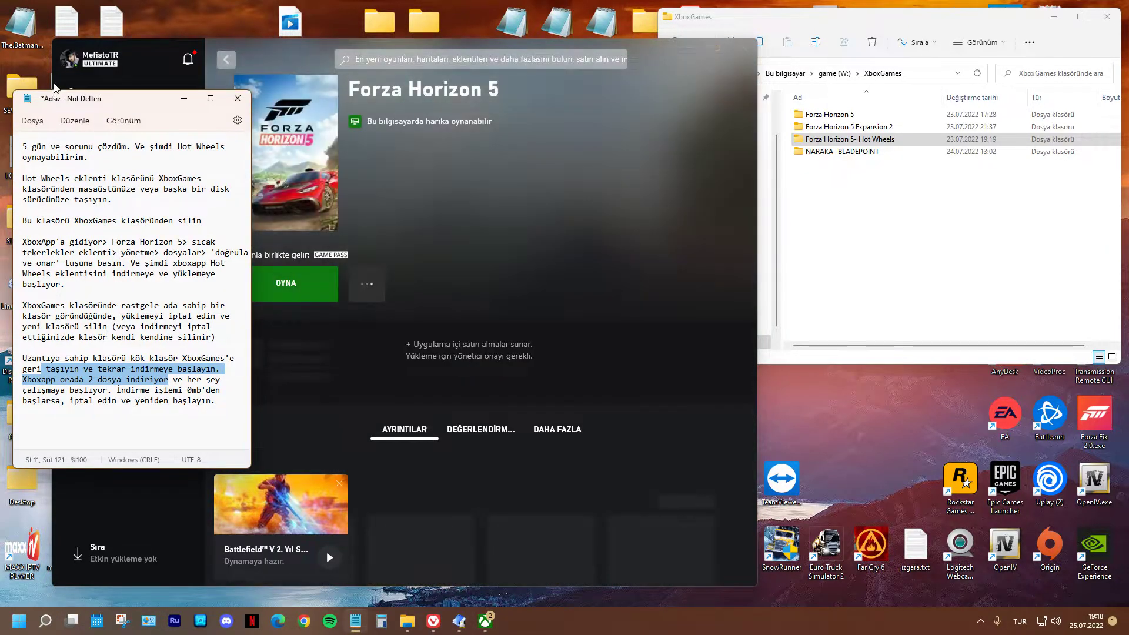
pyautogui.click(68, 85)
pyautogui.moveTo(68, 86); pyautogui.dragTo(161, 86)
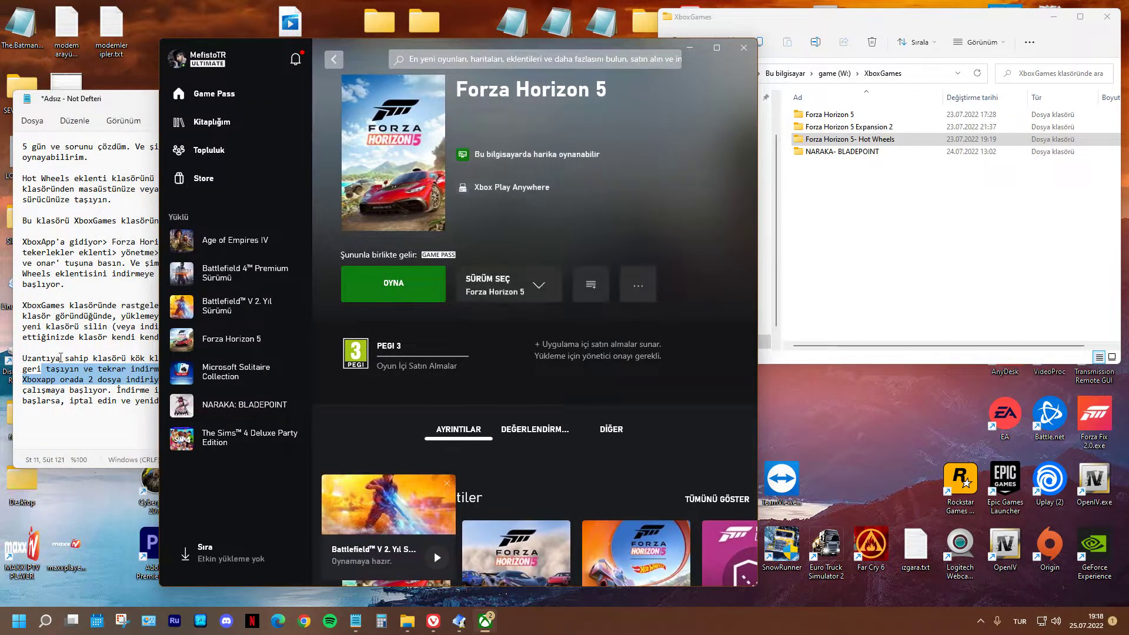
# - Highlight the note's instruction about a download starting from 0 MB, and dismiss the Battlefield V card in the Xbox app
pyautogui.click(65, 358)
pyautogui.moveTo(56, 390); pyautogui.dragTo(177, 390)
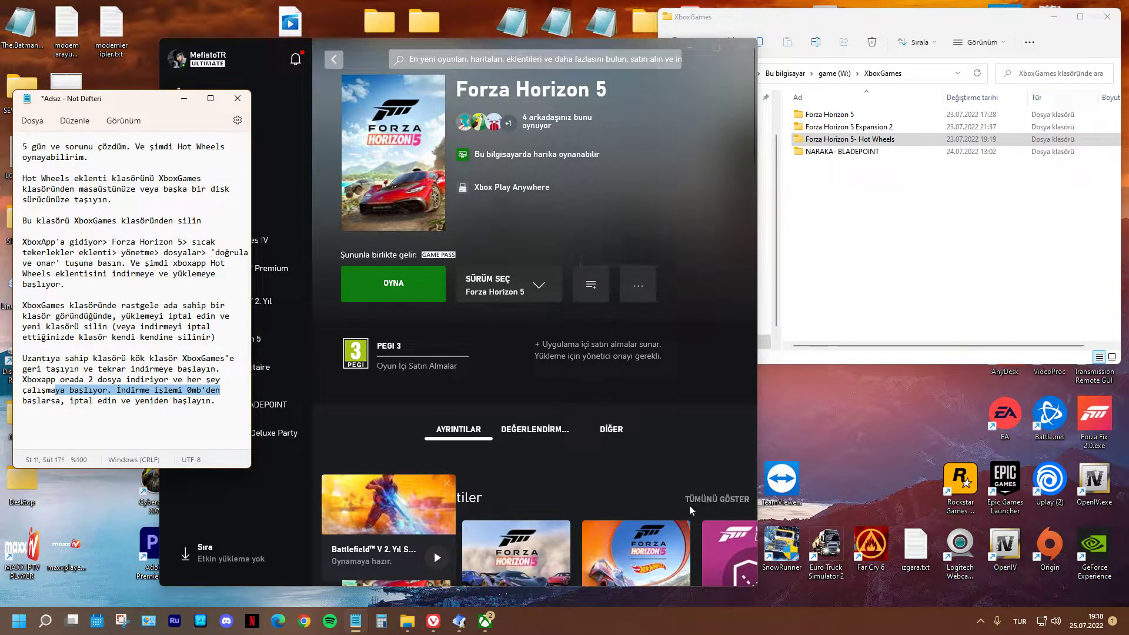
pyautogui.click(440, 486)
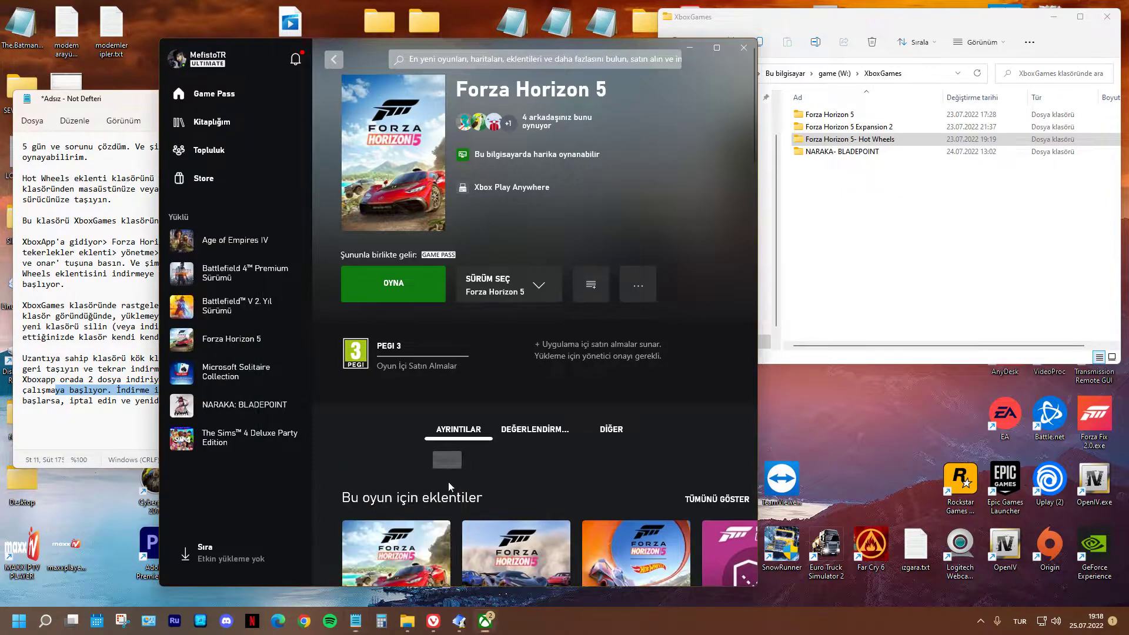
# - Open the library's installation management page in a widened window, and highlight the note's instruction to restart the download
pyautogui.click(188, 122)
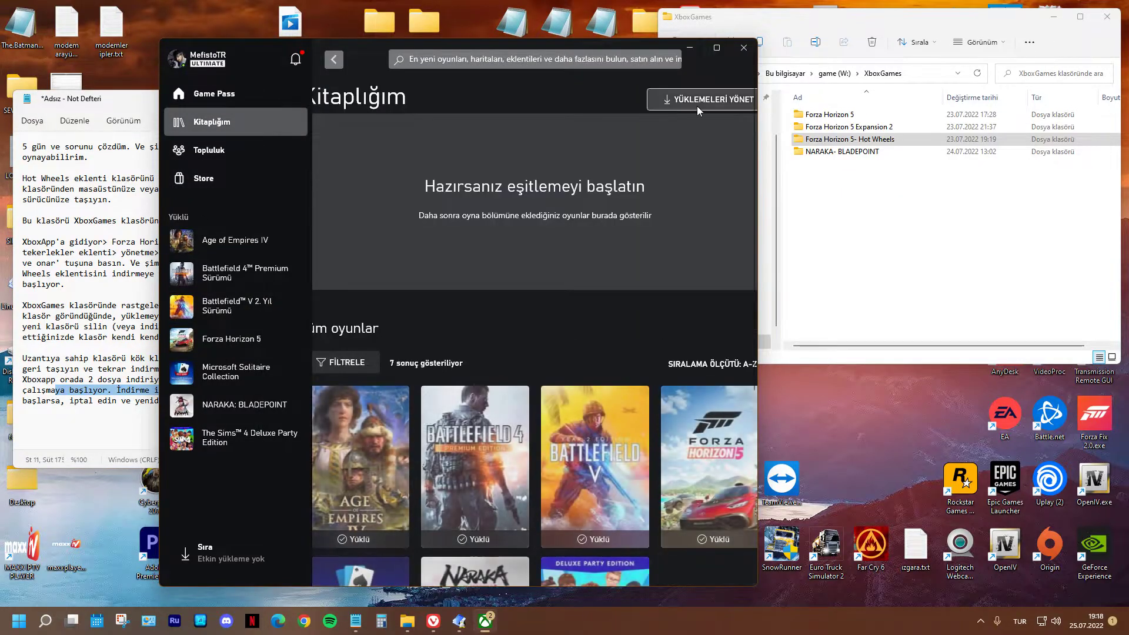
pyautogui.click(699, 99)
pyautogui.moveTo(758, 147); pyautogui.dragTo(852, 168)
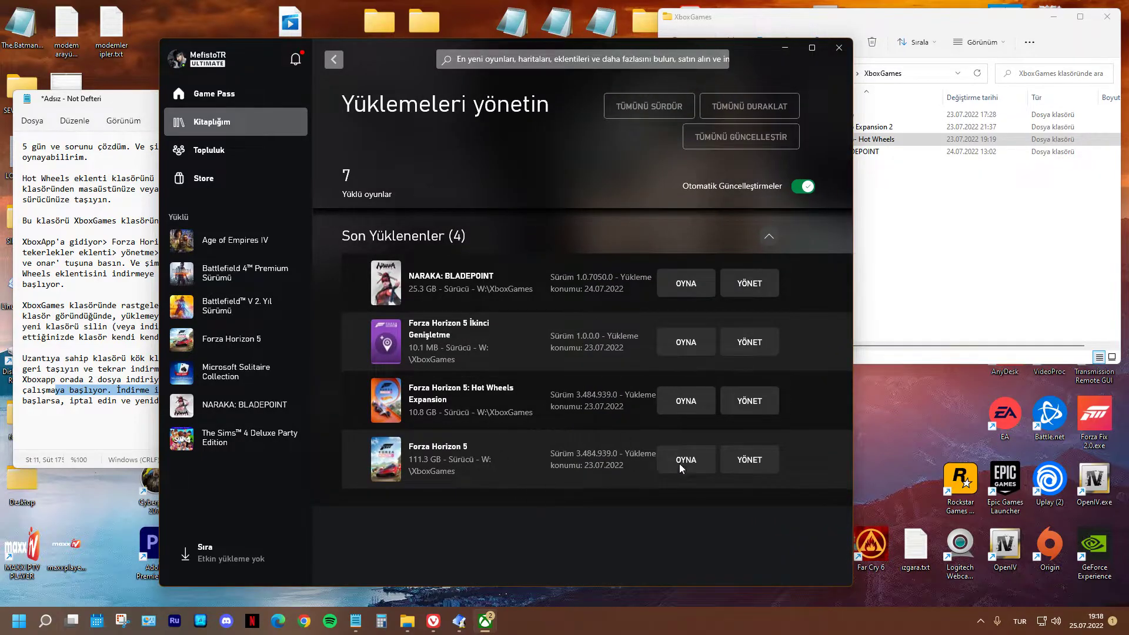
pyautogui.click(111, 376)
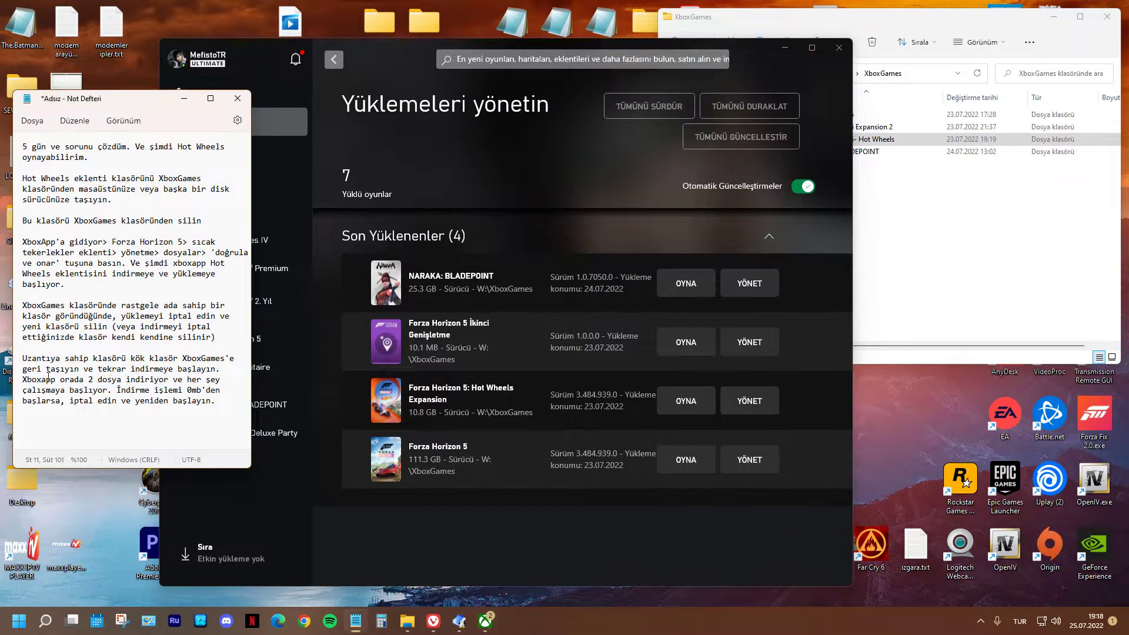
pyautogui.moveTo(40, 369); pyautogui.dragTo(222, 379)
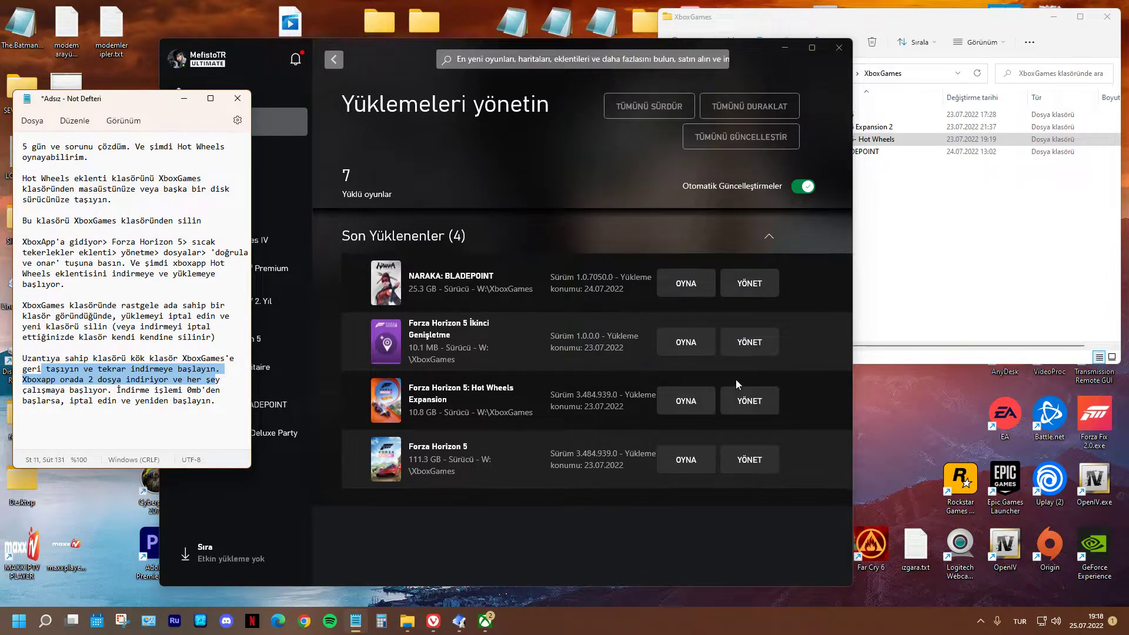
# - Verify and repair the Forza Horizon 5: Hot Wheels Expansion files, then cancel the download that starts
pyautogui.click(740, 398)
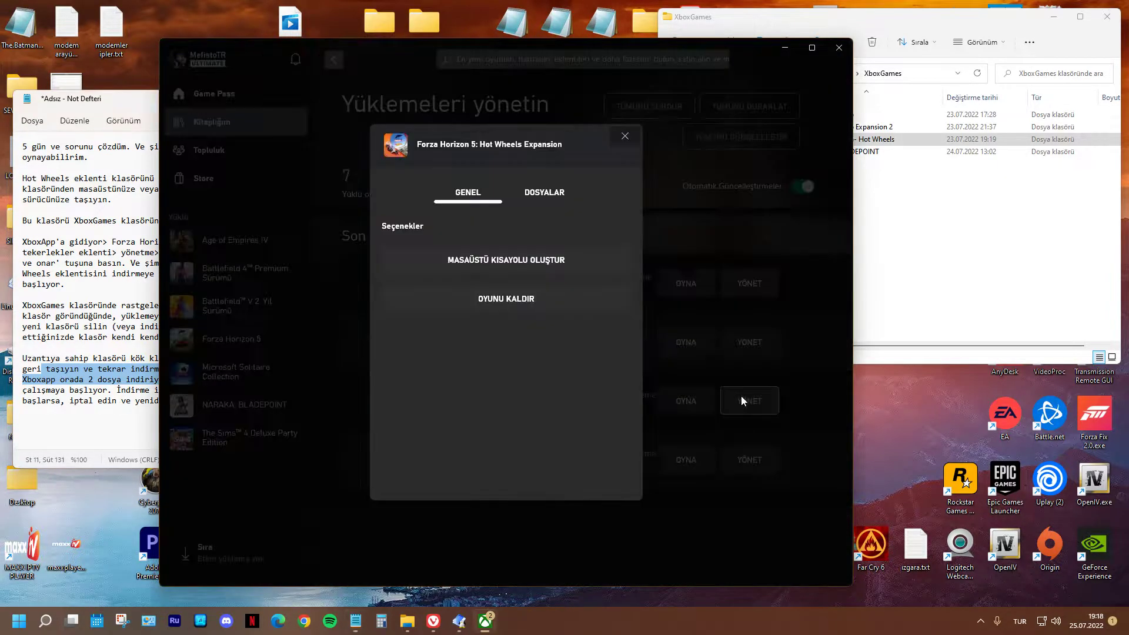
pyautogui.click(537, 197)
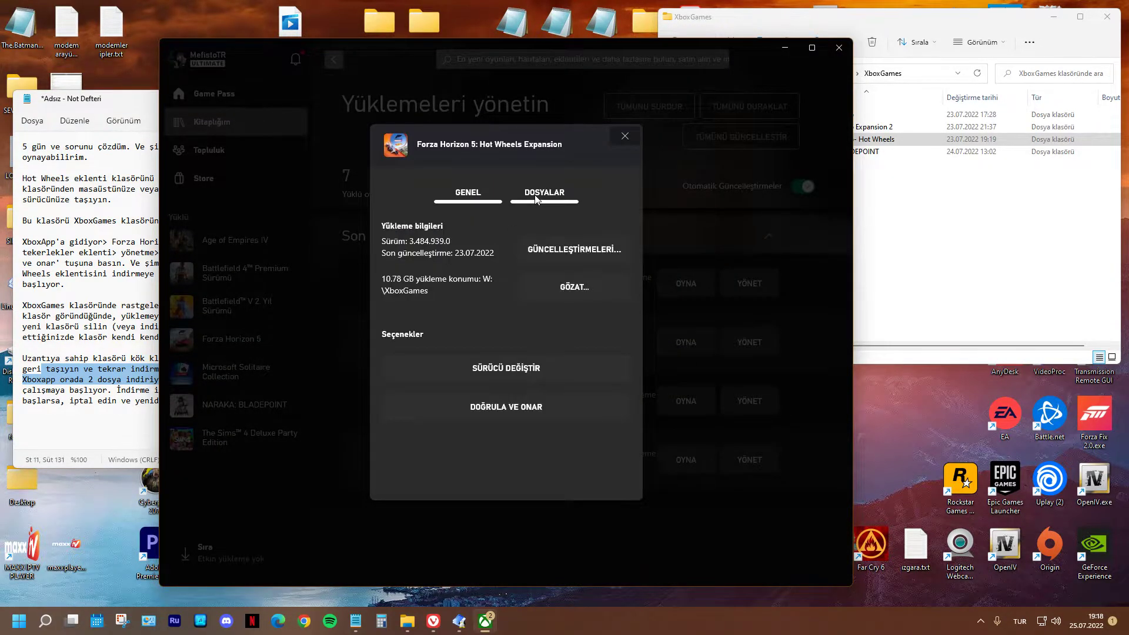
pyautogui.click(490, 412)
pyautogui.click(479, 367)
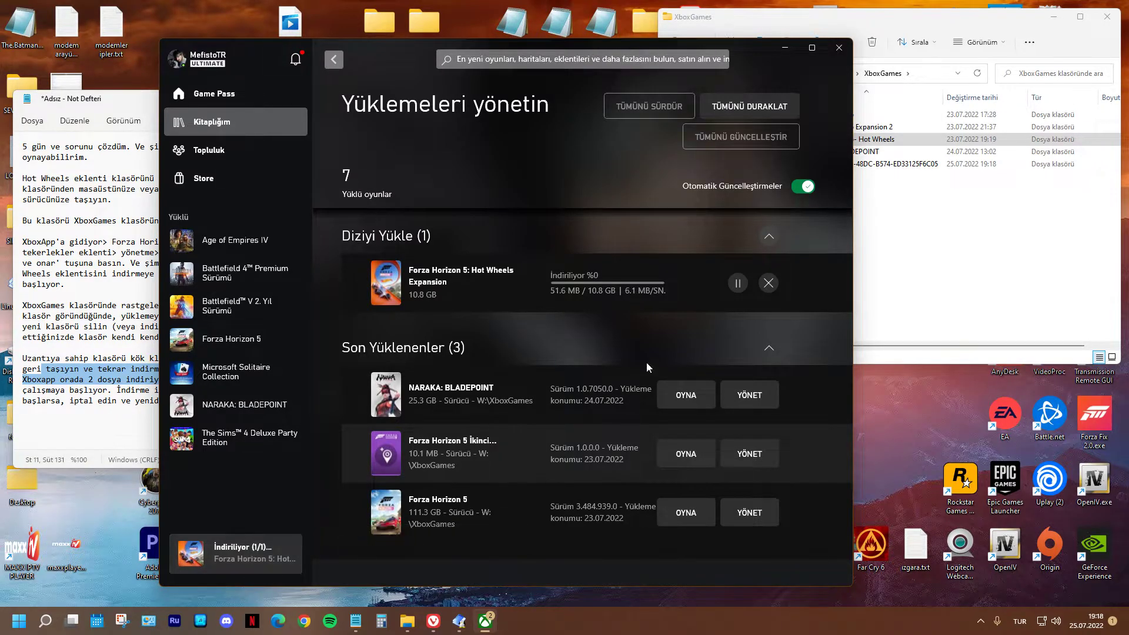
pyautogui.click(768, 284)
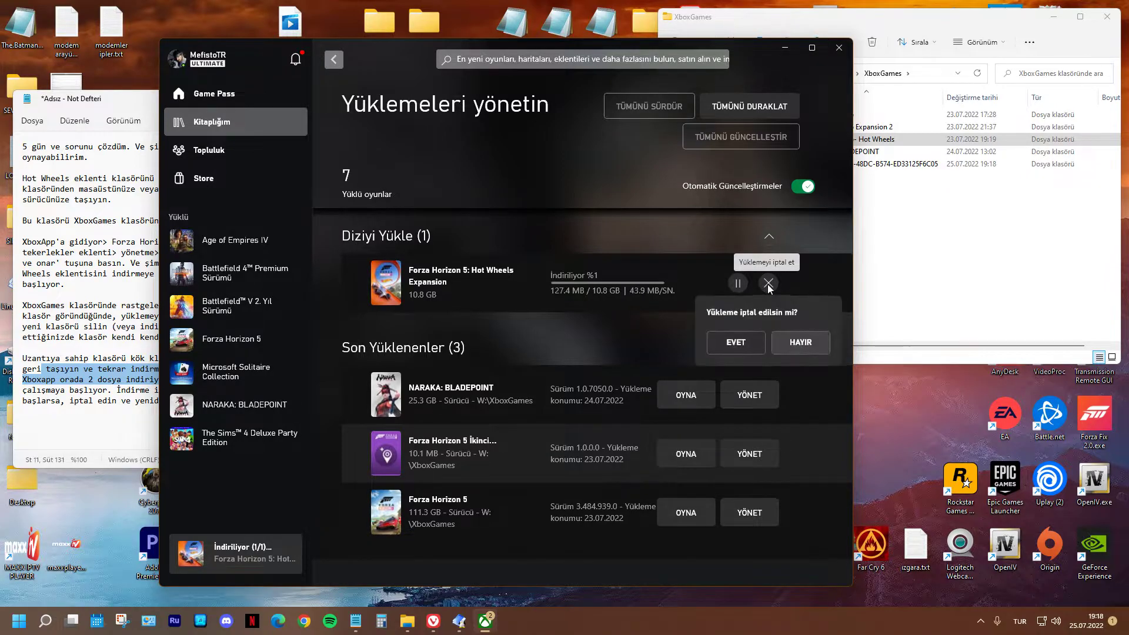
pyautogui.click(748, 342)
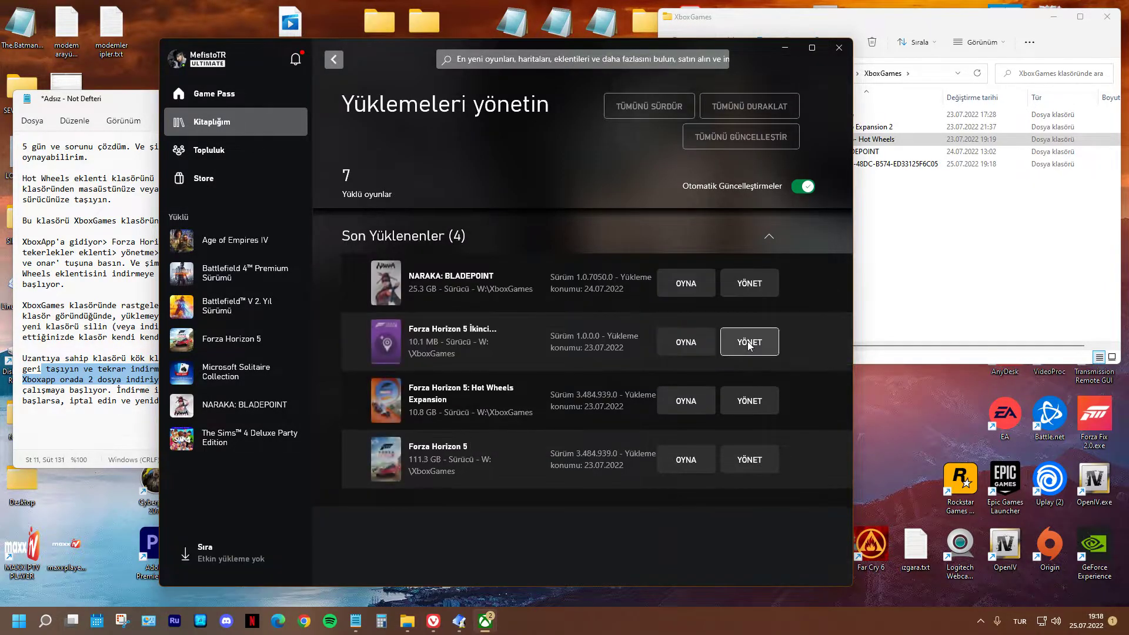
# - Inspect the new randomly named folder in XboxGames and select the Forza Horizon 5- Hot Wheels folder
pyautogui.click(1005, 283)
pyautogui.doubleClick(848, 164)
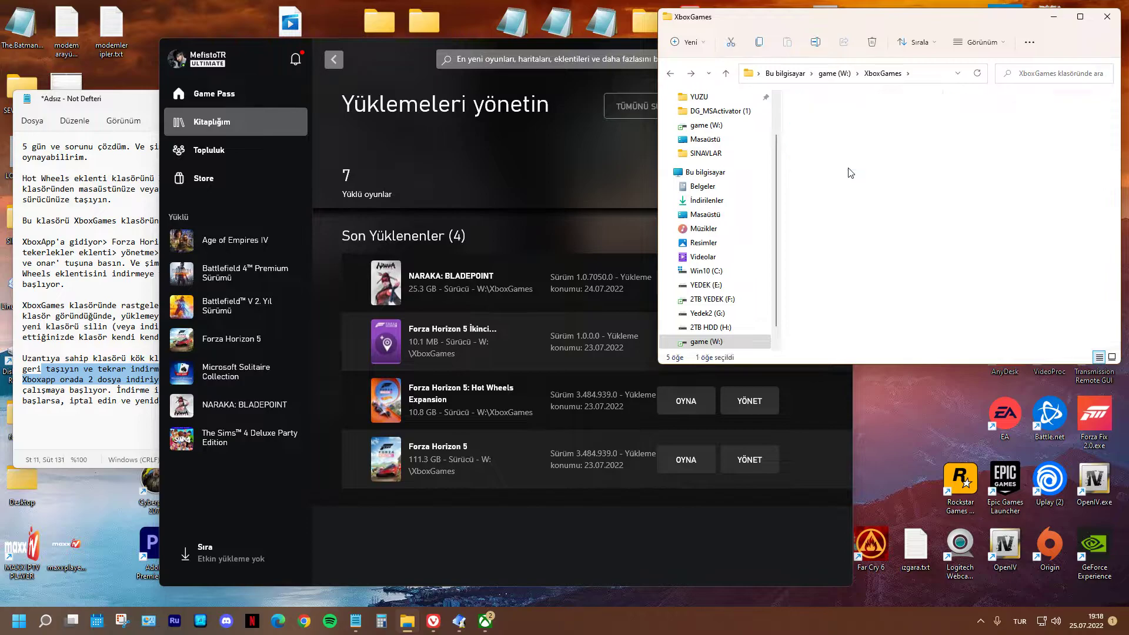
pyautogui.click(671, 73)
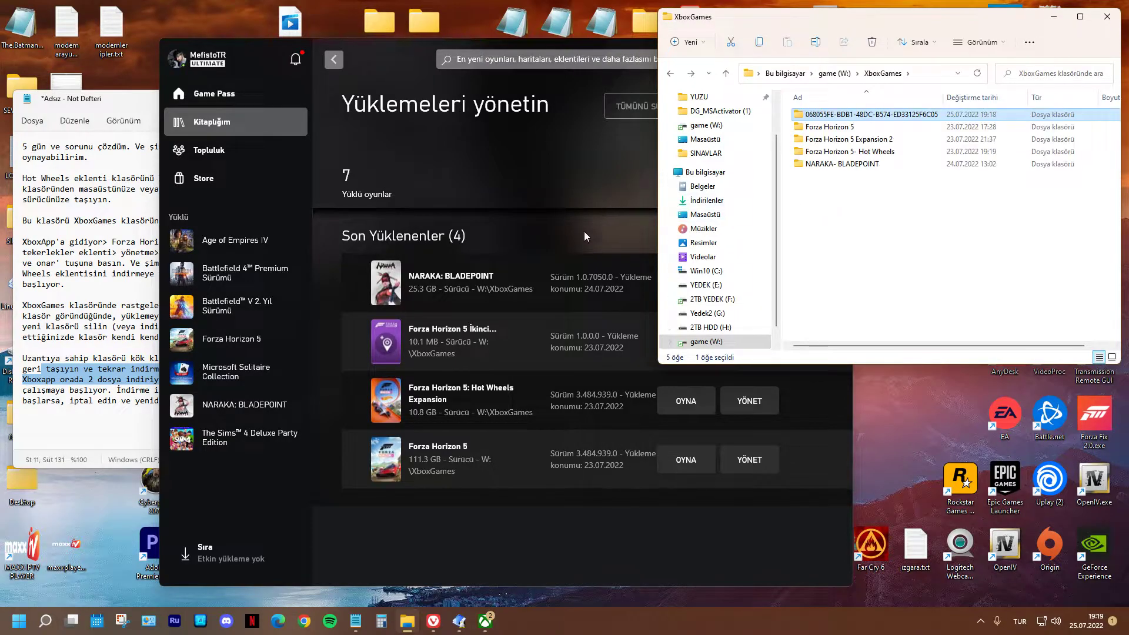
pyautogui.click(849, 151)
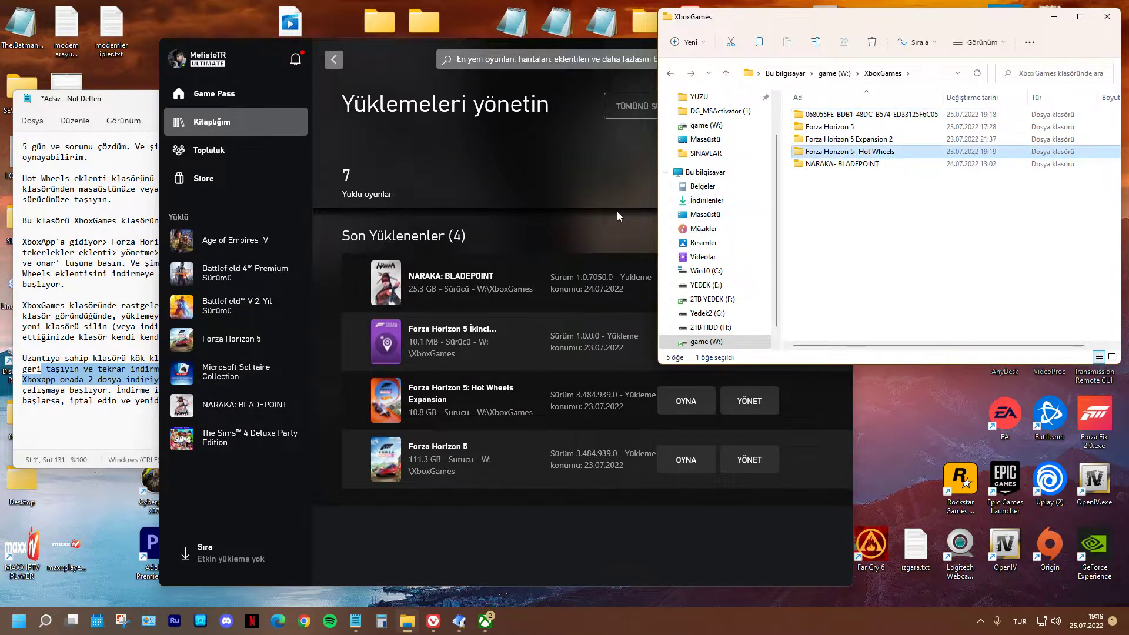
# - Return to the Xbox app and verify and repair the Hot Wheels Expansion files again
pyautogui.click(618, 217)
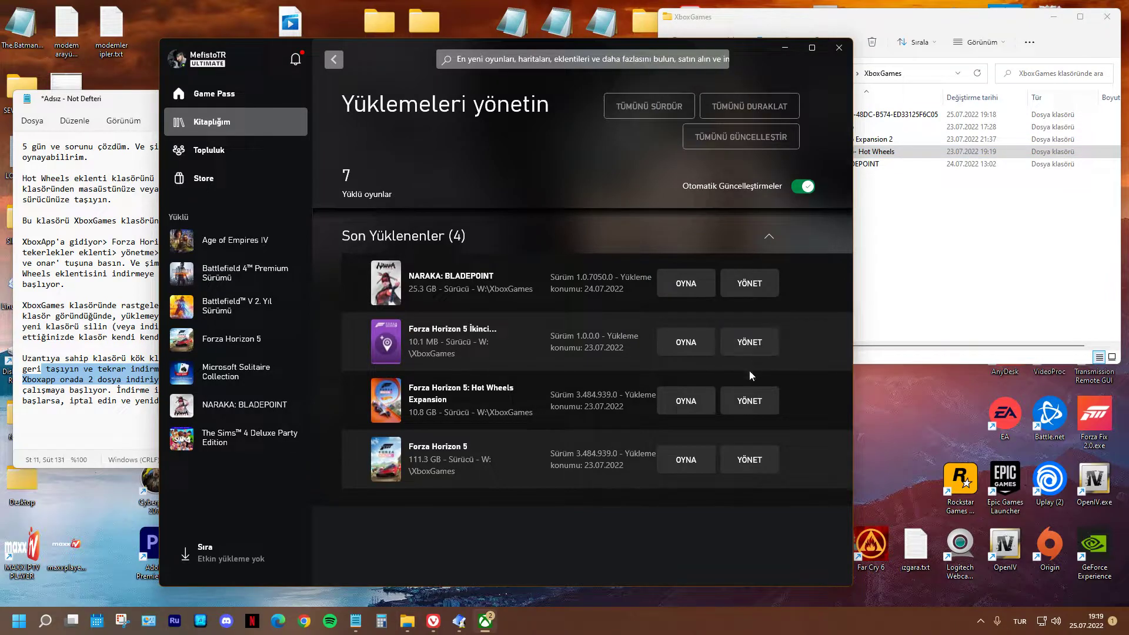
pyautogui.click(750, 406)
pyautogui.click(542, 196)
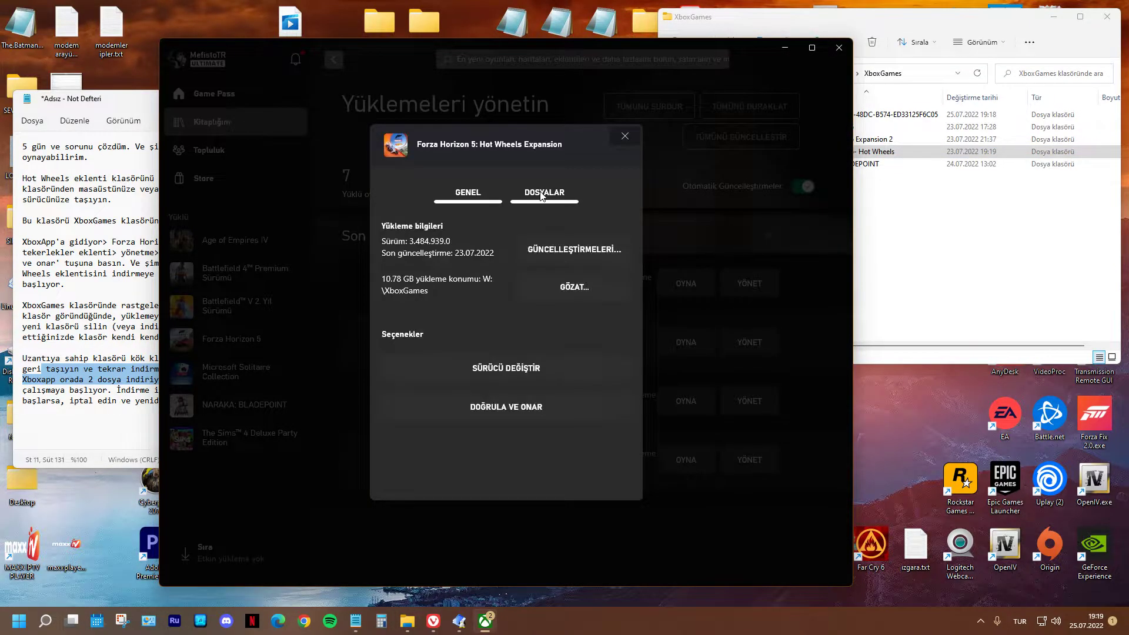
pyautogui.click(501, 408)
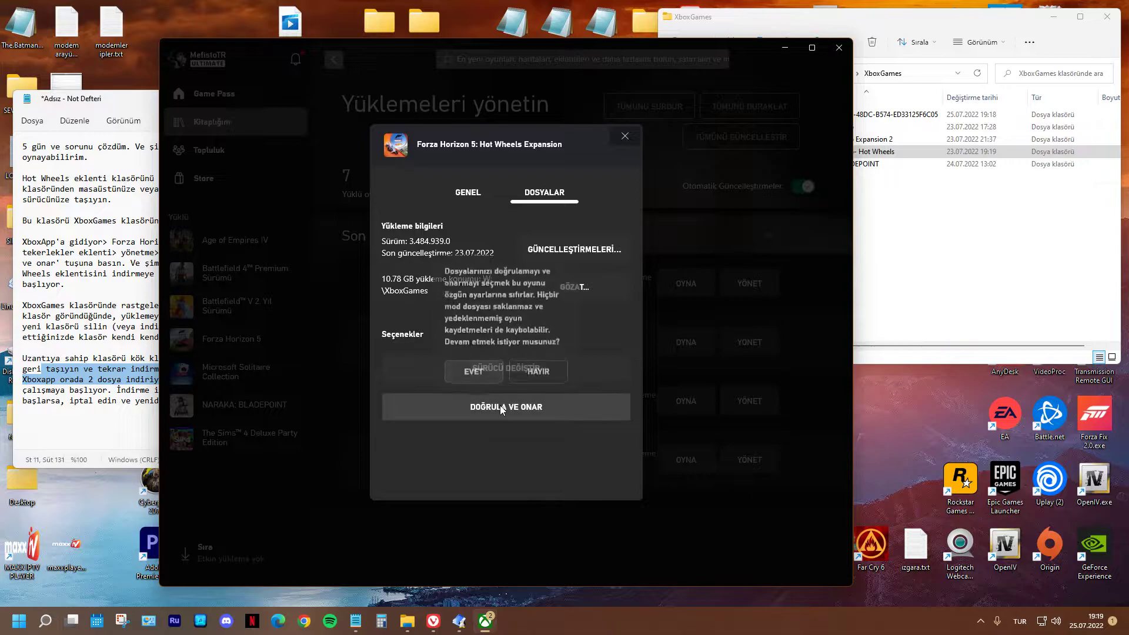
pyautogui.click(494, 370)
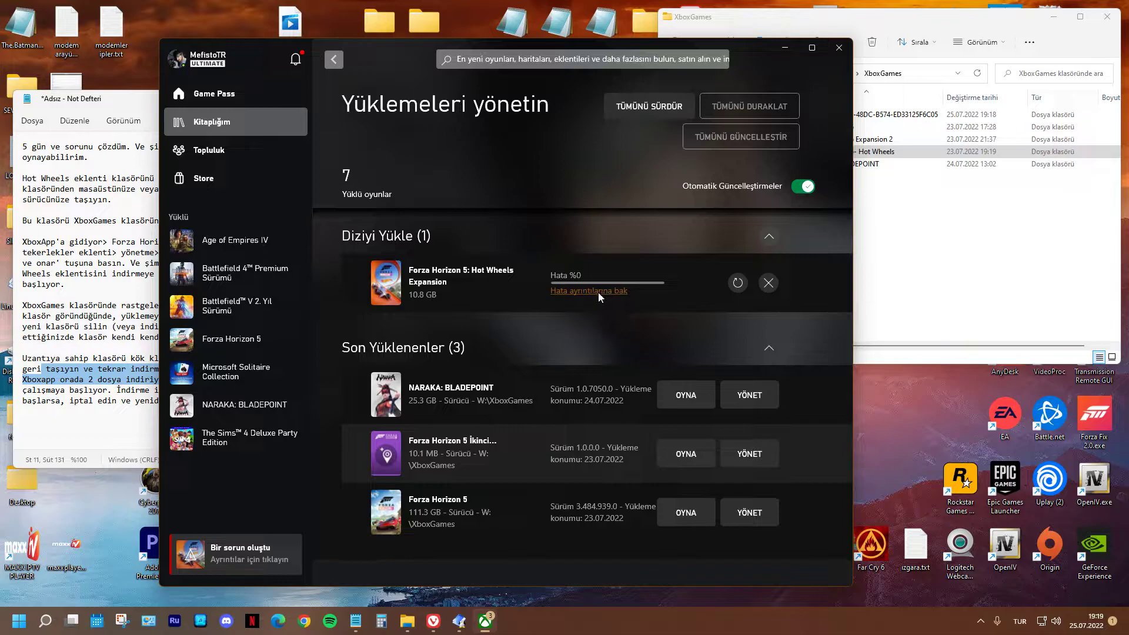
# - View the Hot Wheels Expansion installation's error details, try to resume it, and cancel the installation
pyautogui.click(598, 291)
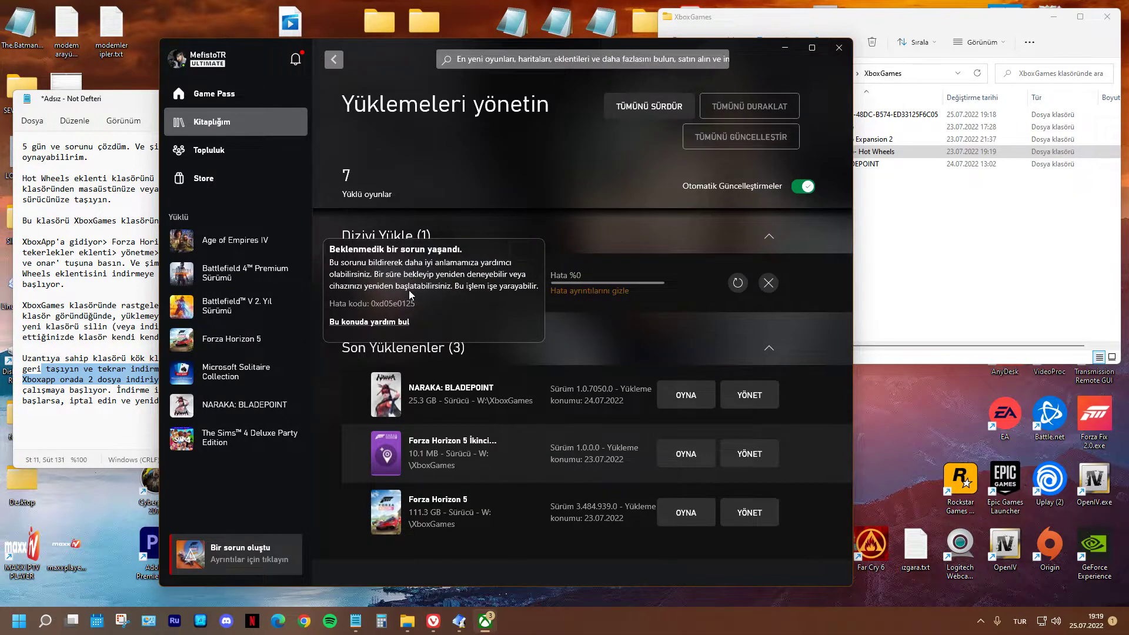
pyautogui.click(738, 283)
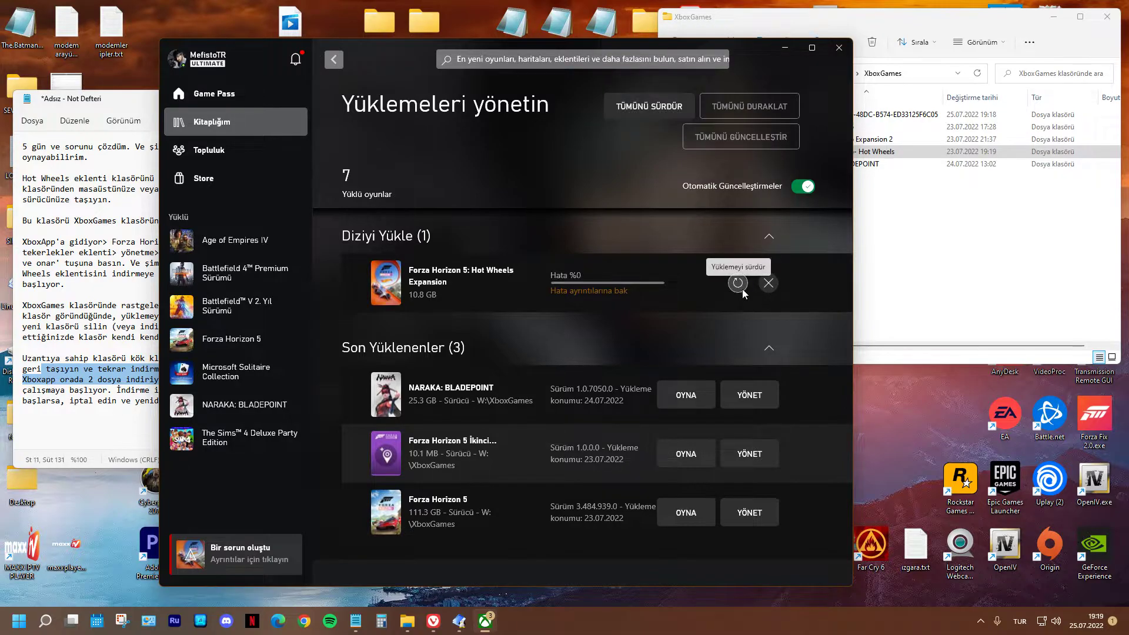
pyautogui.click(768, 284)
pyautogui.click(730, 340)
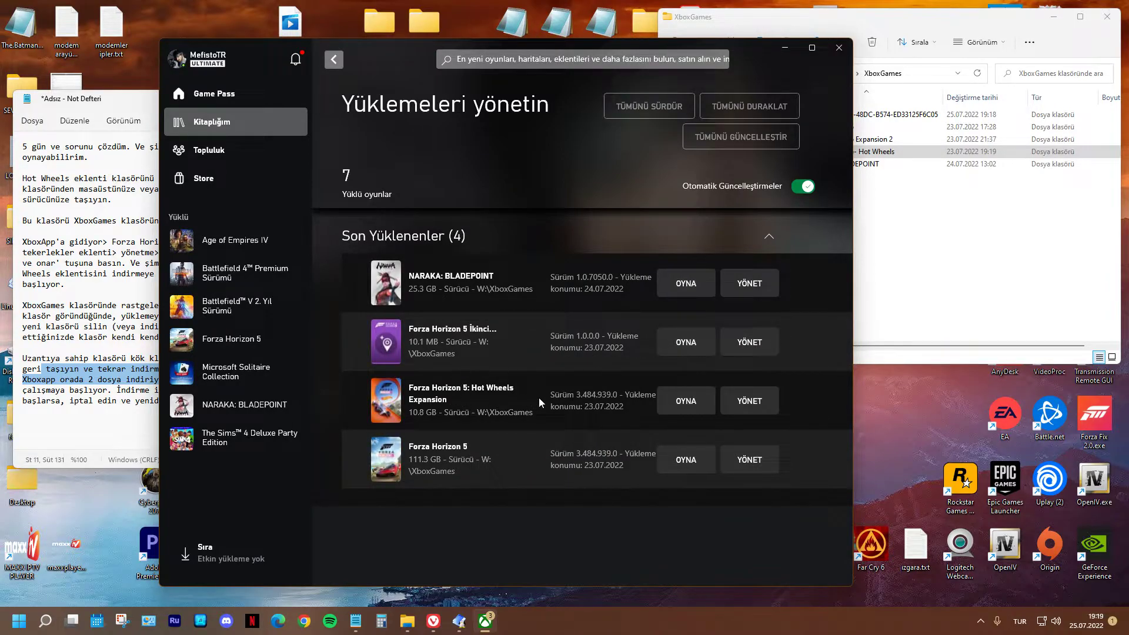
# - Verify and repair the Forza Horizon 5: Hot Wheels Expansion files once more, and cancel its installation
pyautogui.click(743, 400)
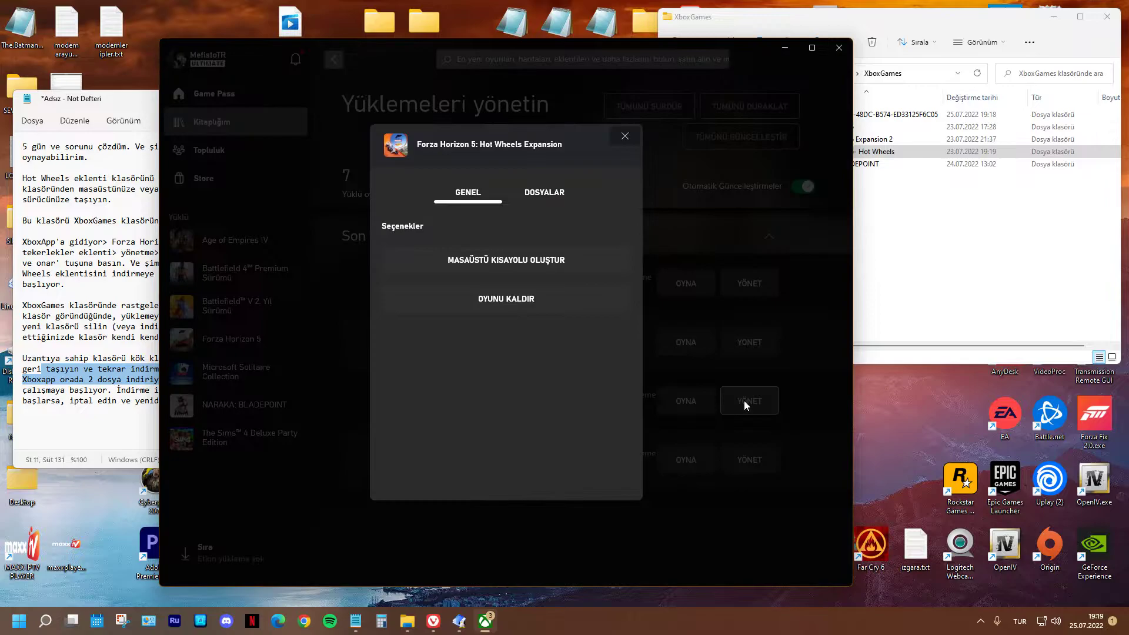
pyautogui.click(544, 192)
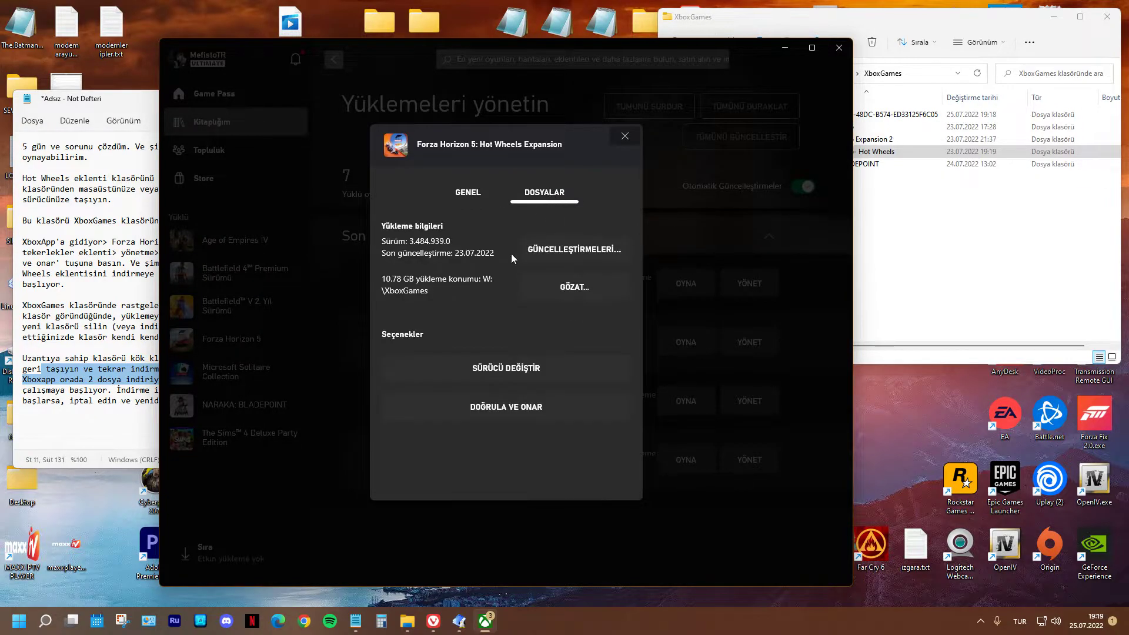
pyautogui.click(513, 412)
pyautogui.click(497, 377)
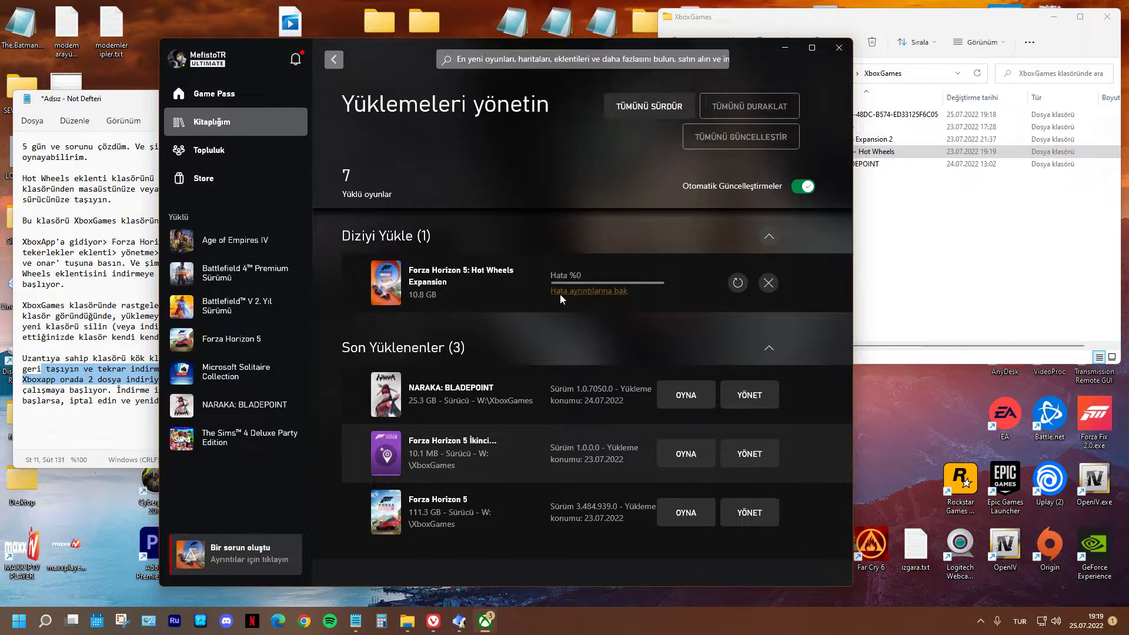
pyautogui.click(771, 289)
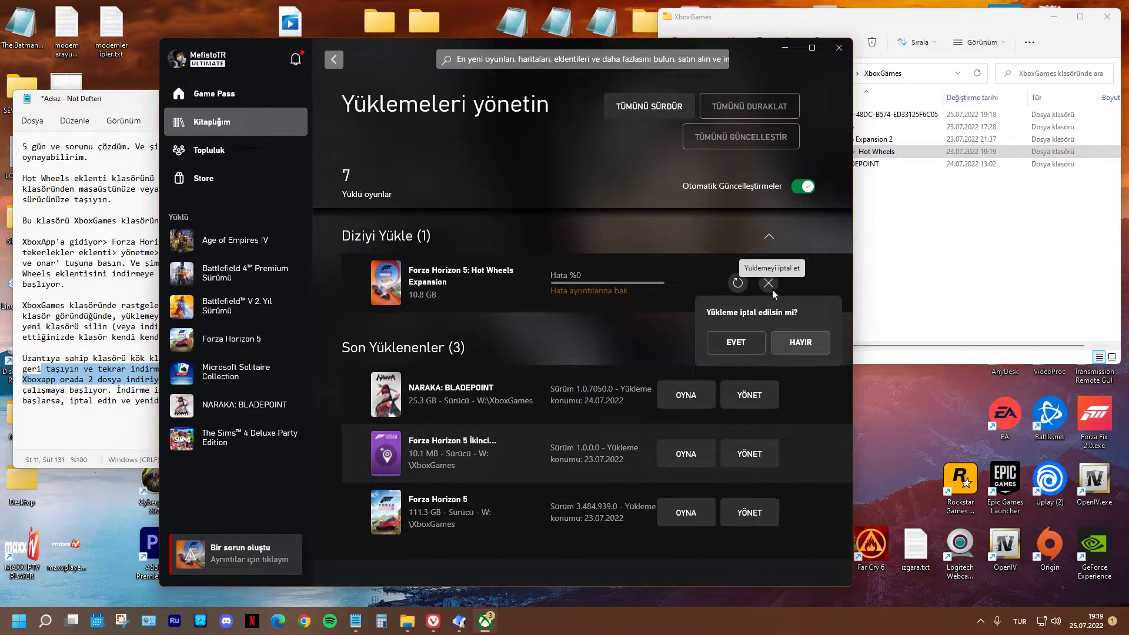
pyautogui.click(735, 342)
# - View the properties of the randomly named folder in XboxGames and close them without changes
pyautogui.click(970, 235)
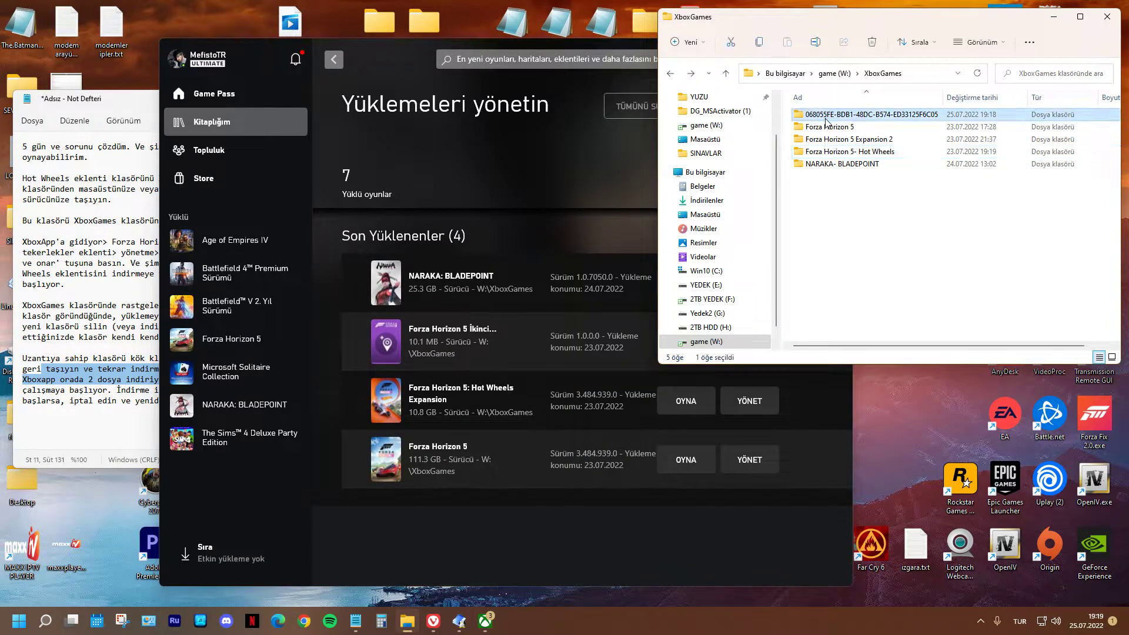
pyautogui.rightClick(826, 120)
pyautogui.click(872, 273)
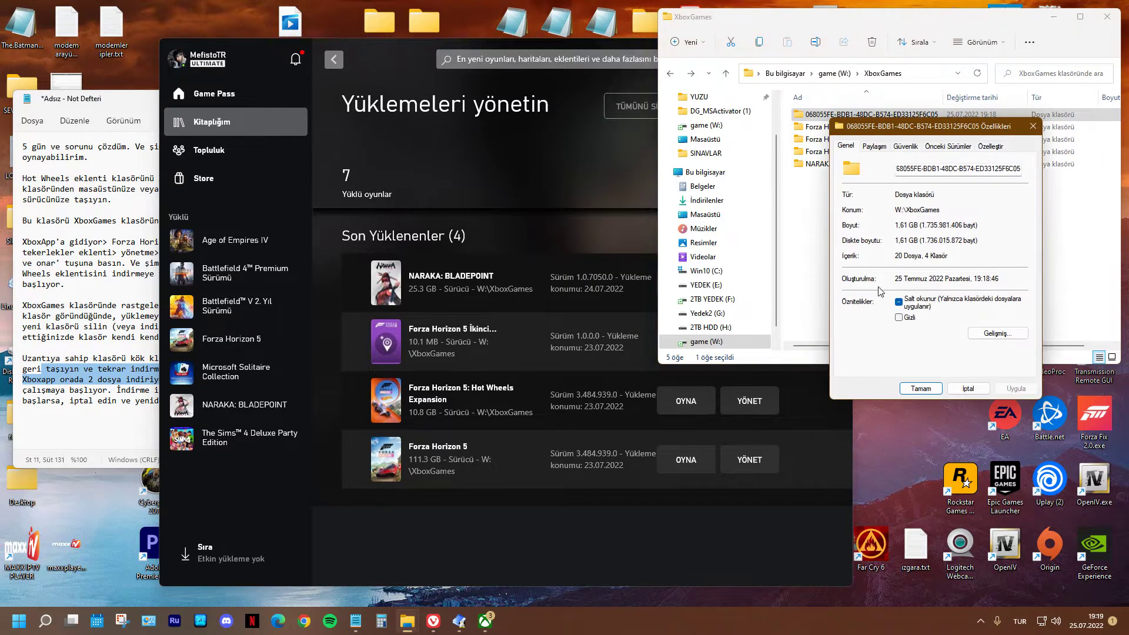
pyautogui.click(964, 389)
# - Unlock and delete the randomly named folder in XboxGames with IObit Unlocker, and exit the tool
pyautogui.rightClick(831, 116)
pyautogui.click(877, 289)
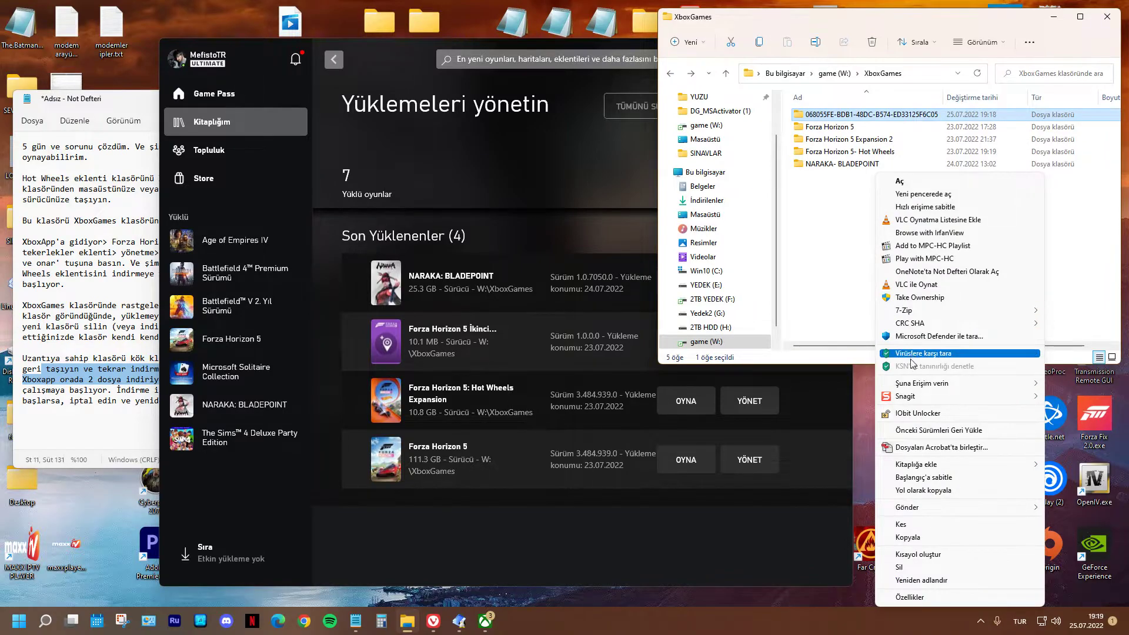
pyautogui.click(921, 298)
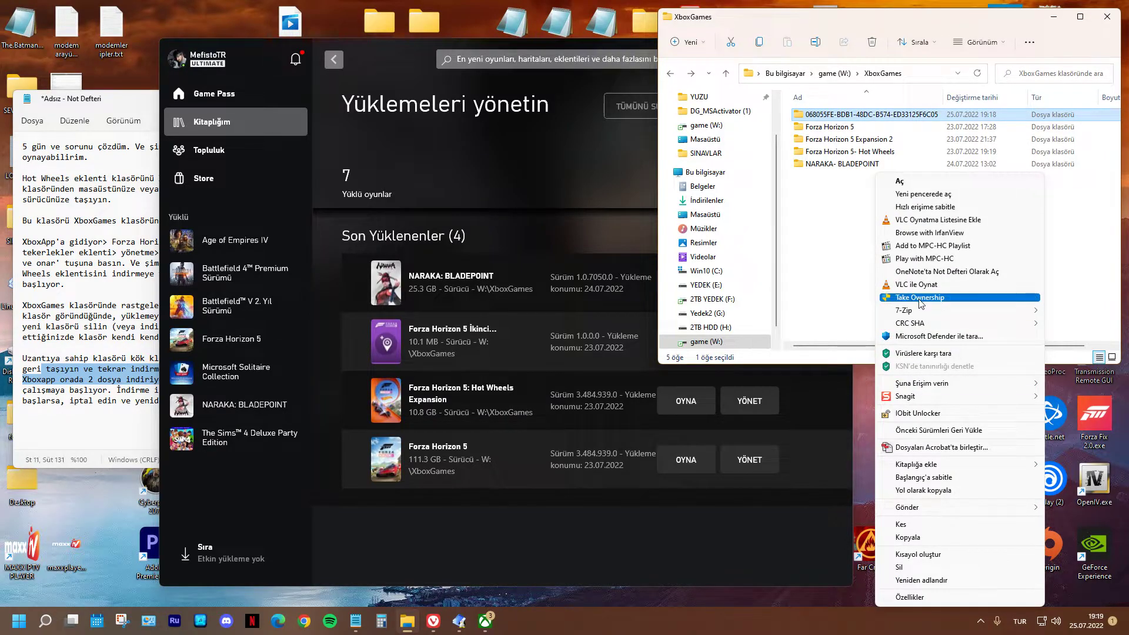
pyautogui.rightClick(847, 117)
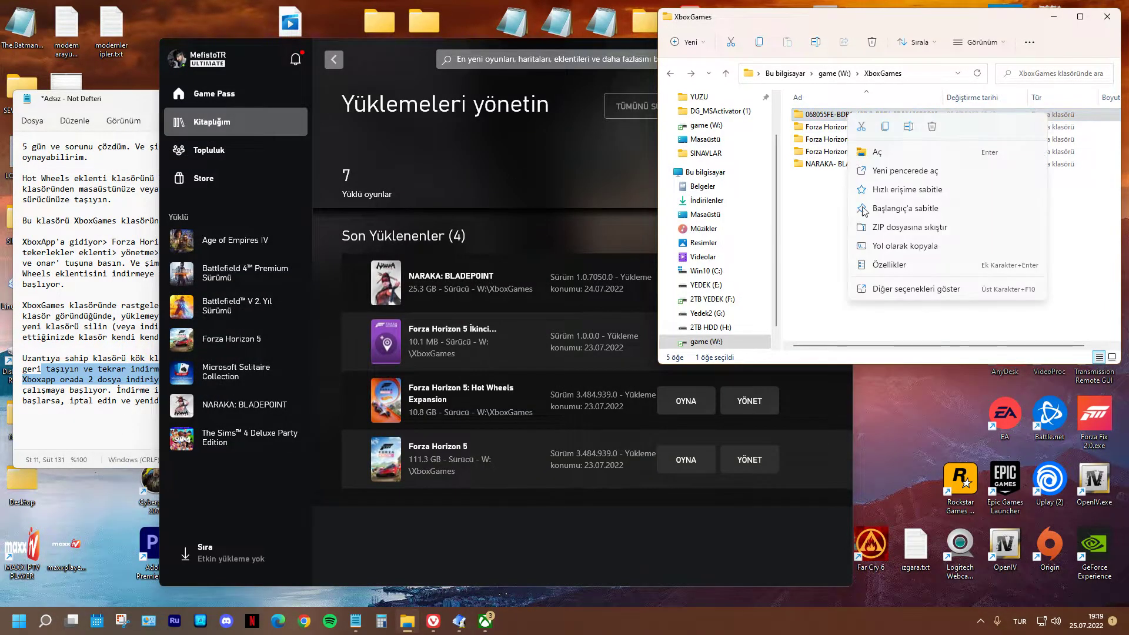
pyautogui.click(899, 299)
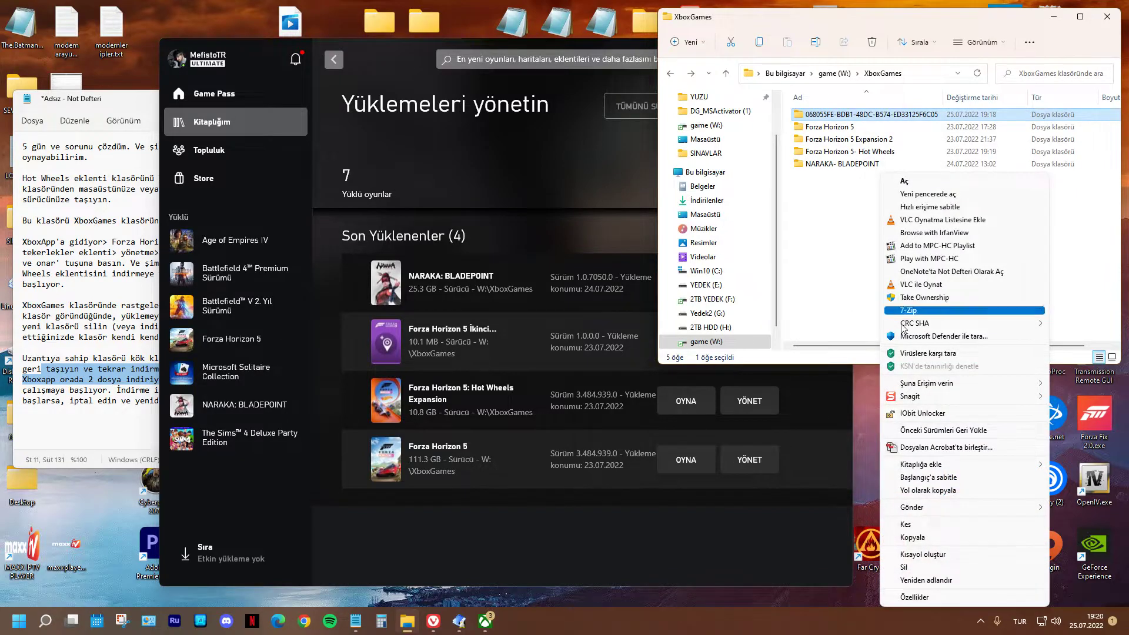
pyautogui.click(921, 413)
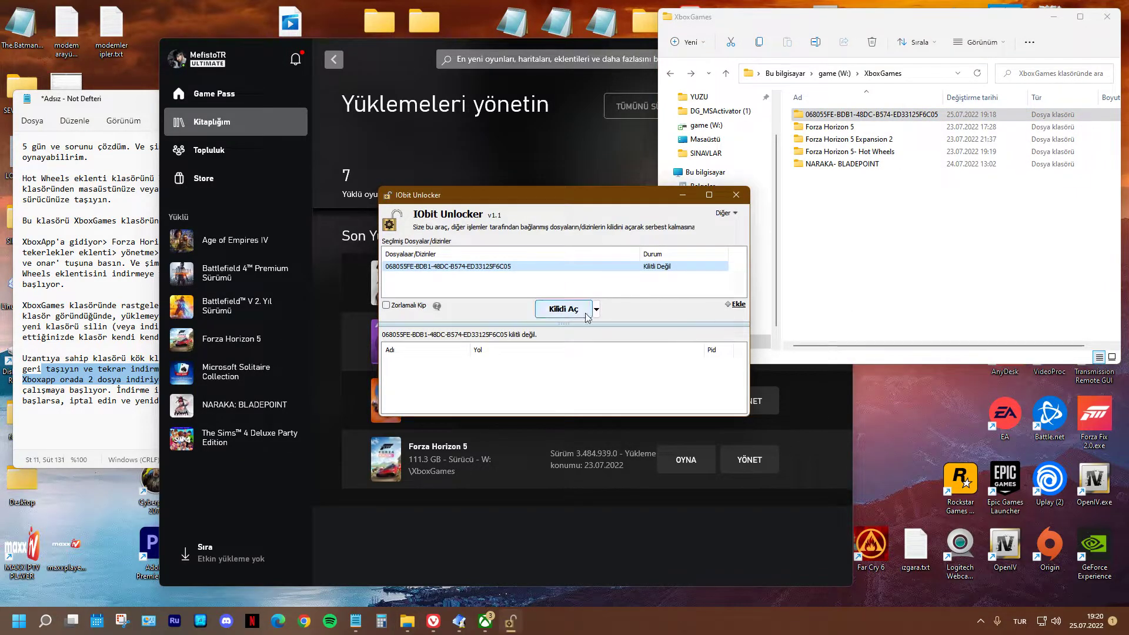
pyautogui.click(596, 311)
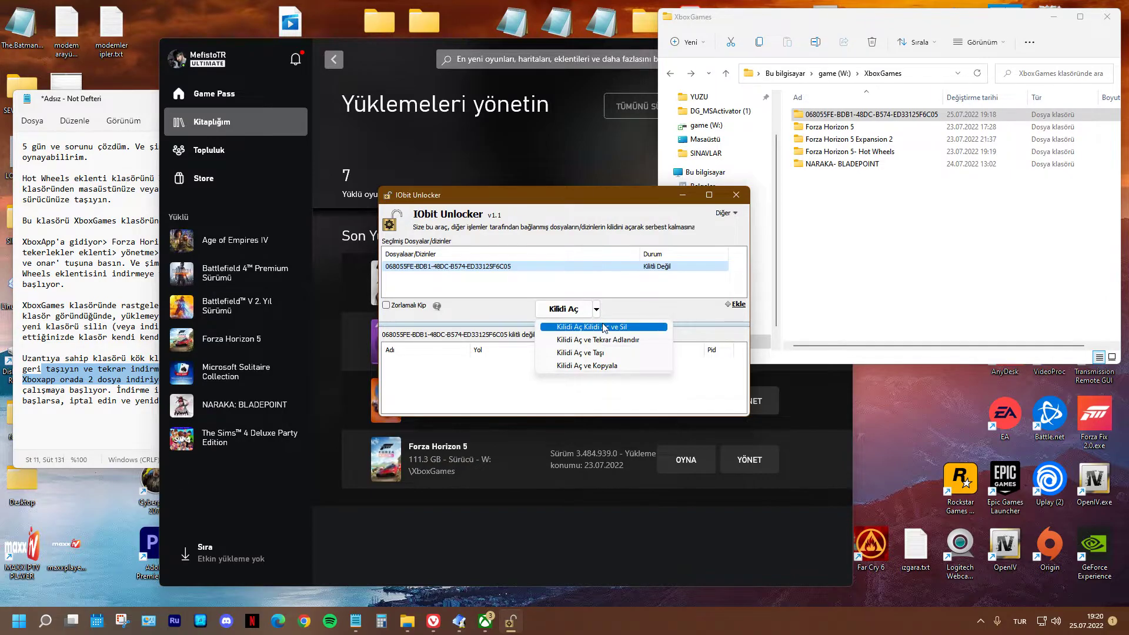
pyautogui.click(601, 327)
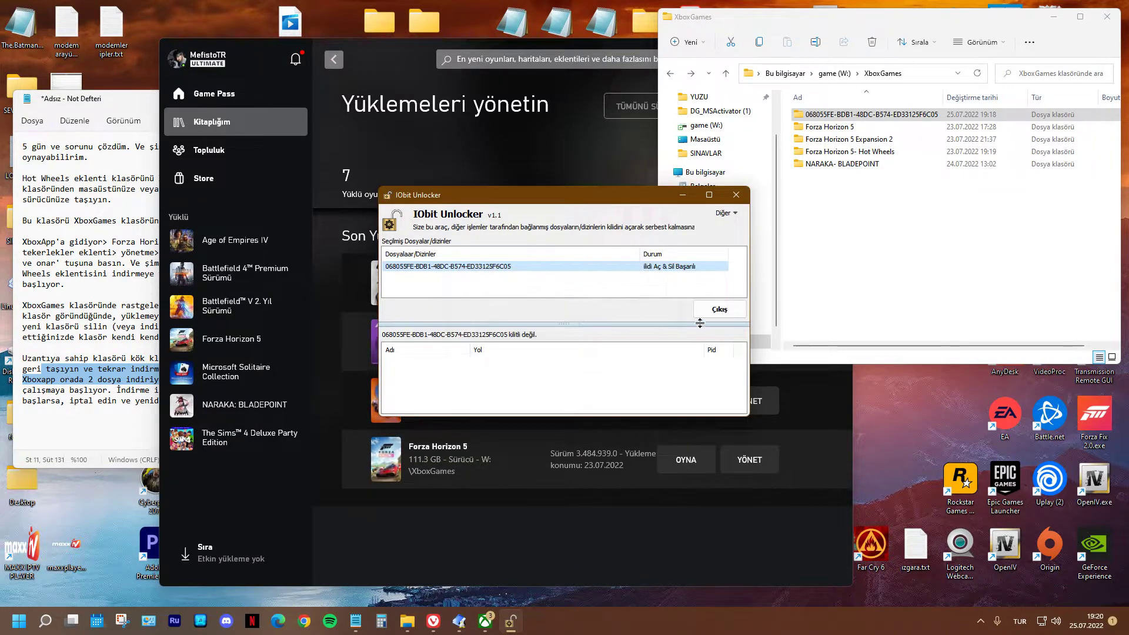
pyautogui.click(710, 310)
# - Return to the Xbox app and verify and repair the Forza Horizon 5: Hot Wheels Expansion files
pyautogui.click(508, 185)
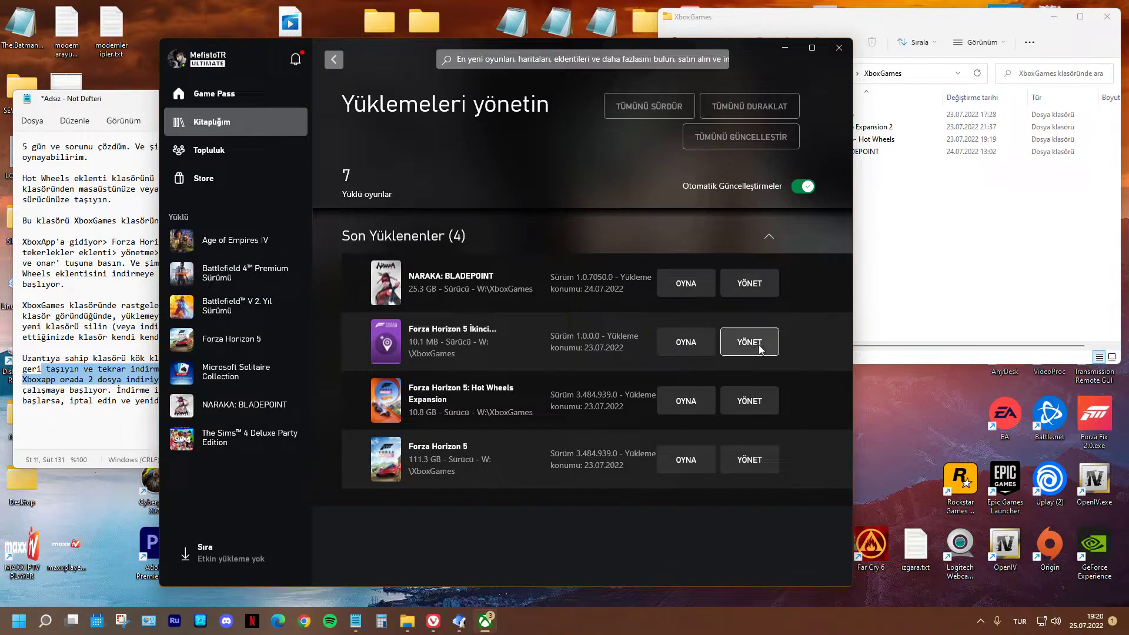
pyautogui.click(755, 401)
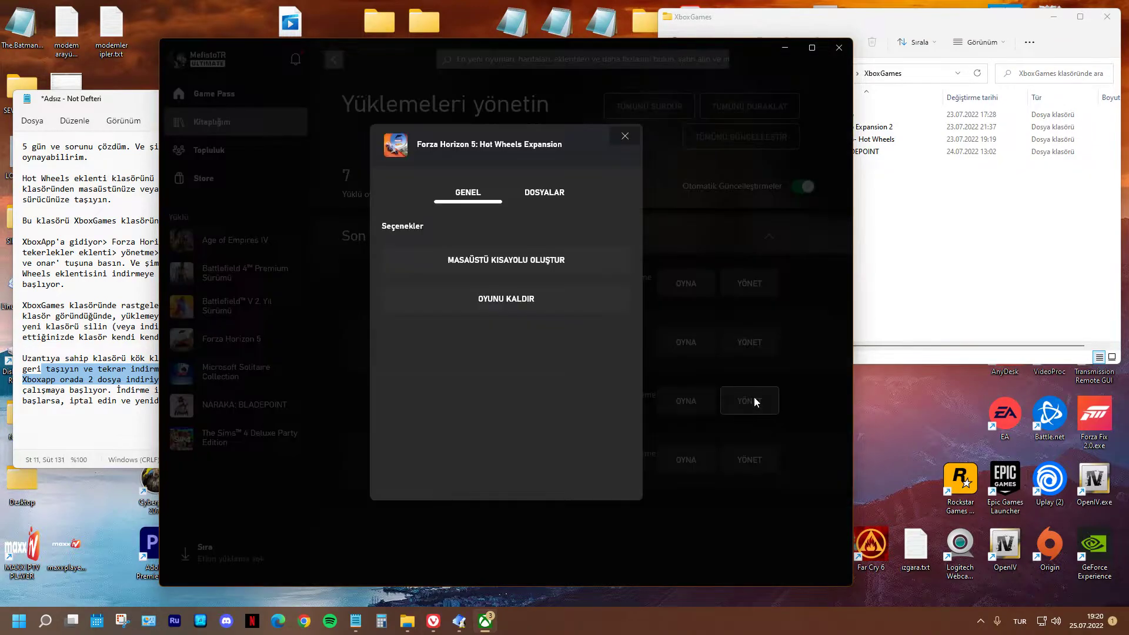
pyautogui.click(546, 193)
pyautogui.click(516, 404)
pyautogui.click(475, 371)
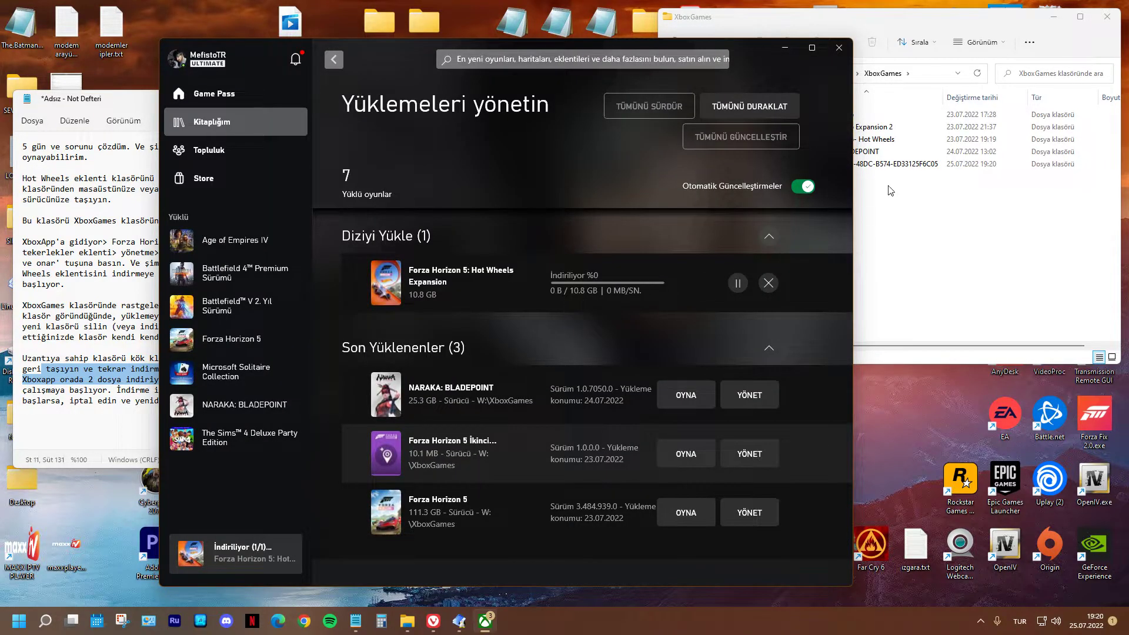
# - Select the new randomly named folder in XboxGames and cancel the Hot Wheels Expansion download in the Xbox app
pyautogui.click(894, 167)
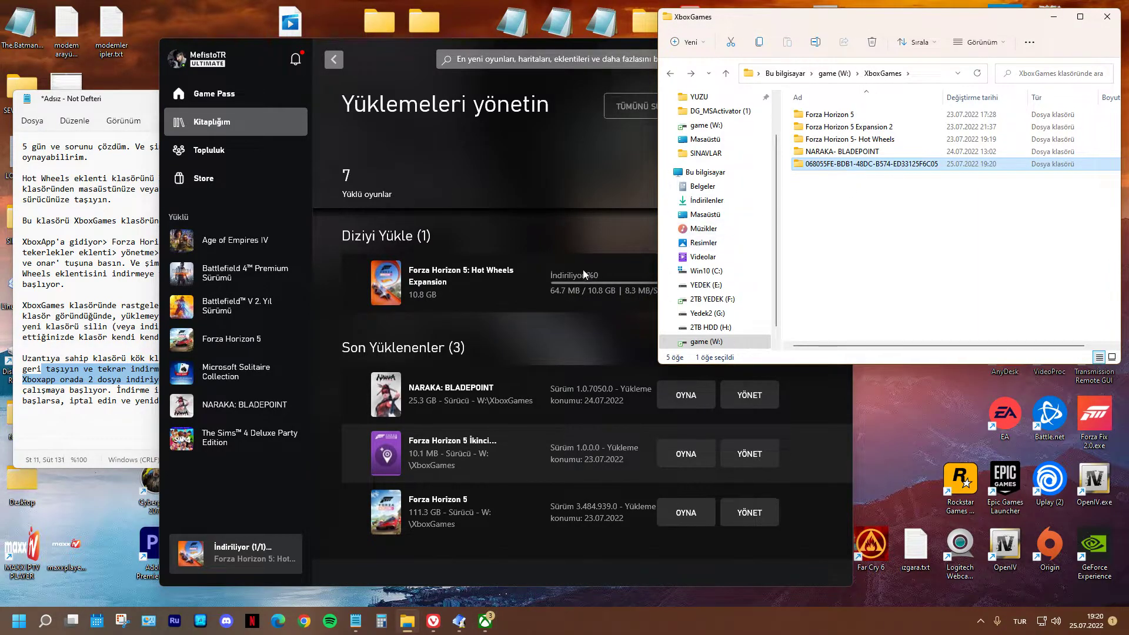
pyautogui.click(588, 231)
pyautogui.click(768, 282)
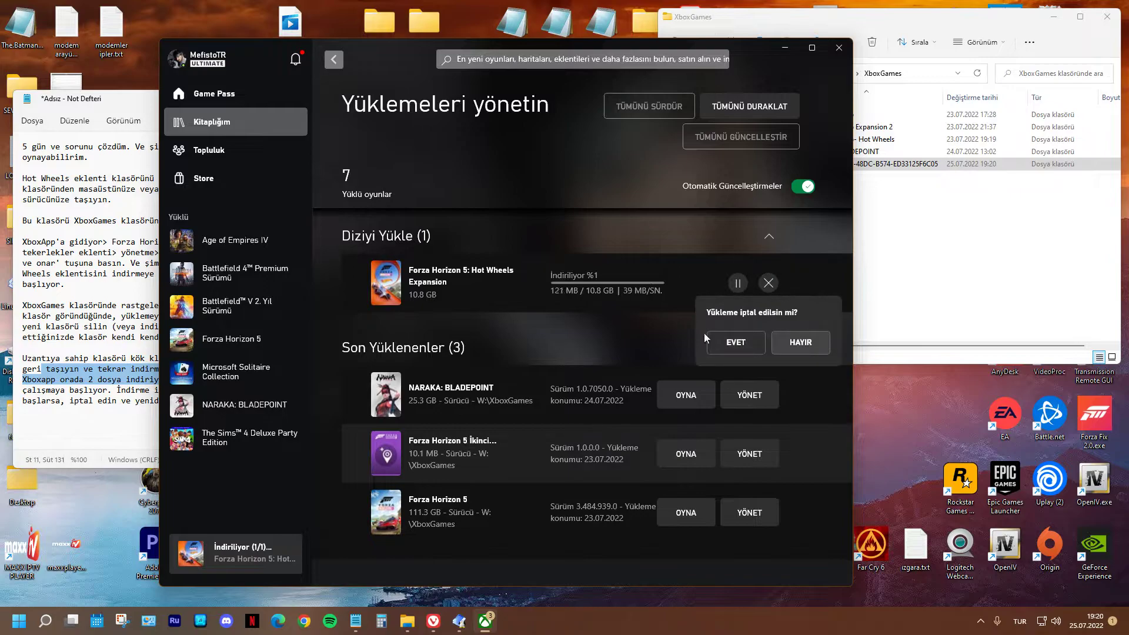
pyautogui.click(739, 342)
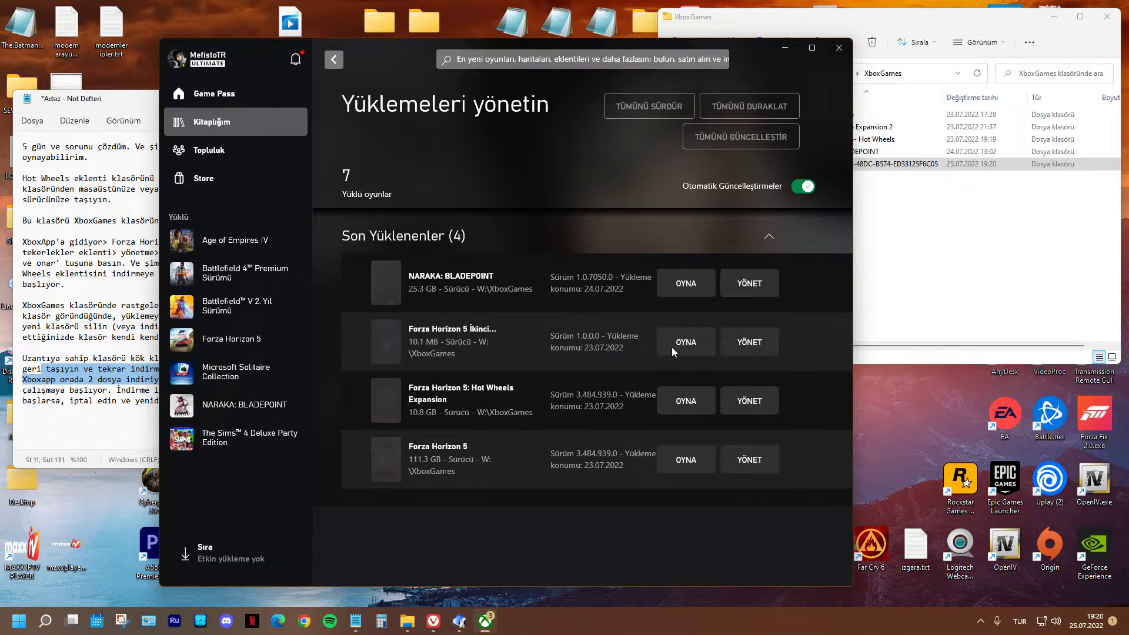
# - Unlock and delete the newly created randomly named folder in XboxGames with IObit Unlocker, and exit the tool
pyautogui.click(934, 287)
pyautogui.rightClick(861, 168)
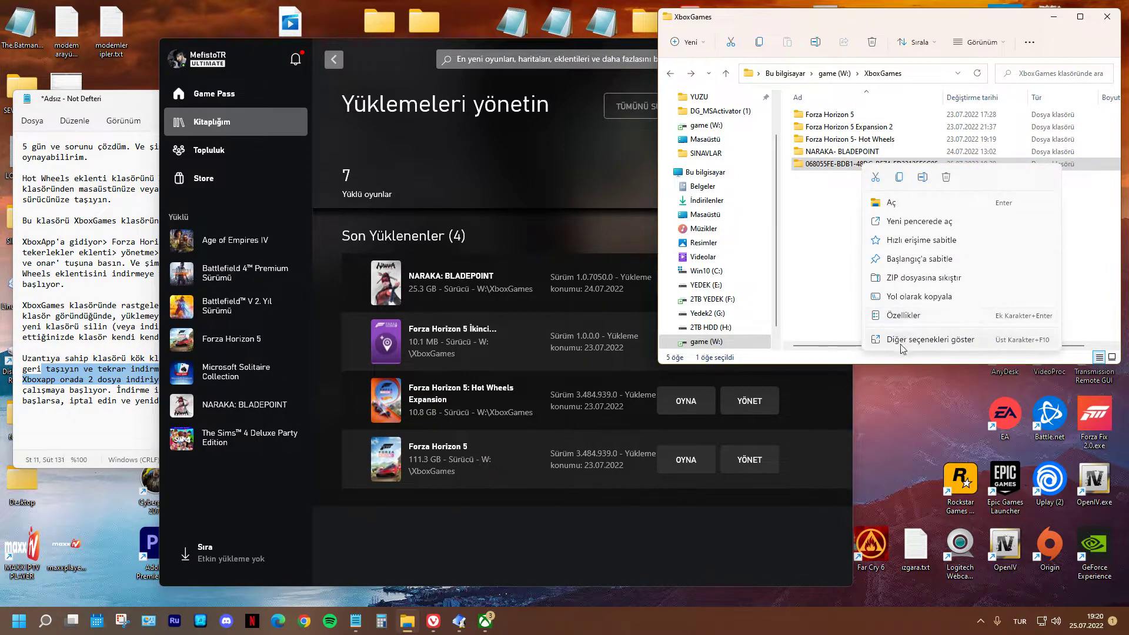
pyautogui.click(905, 339)
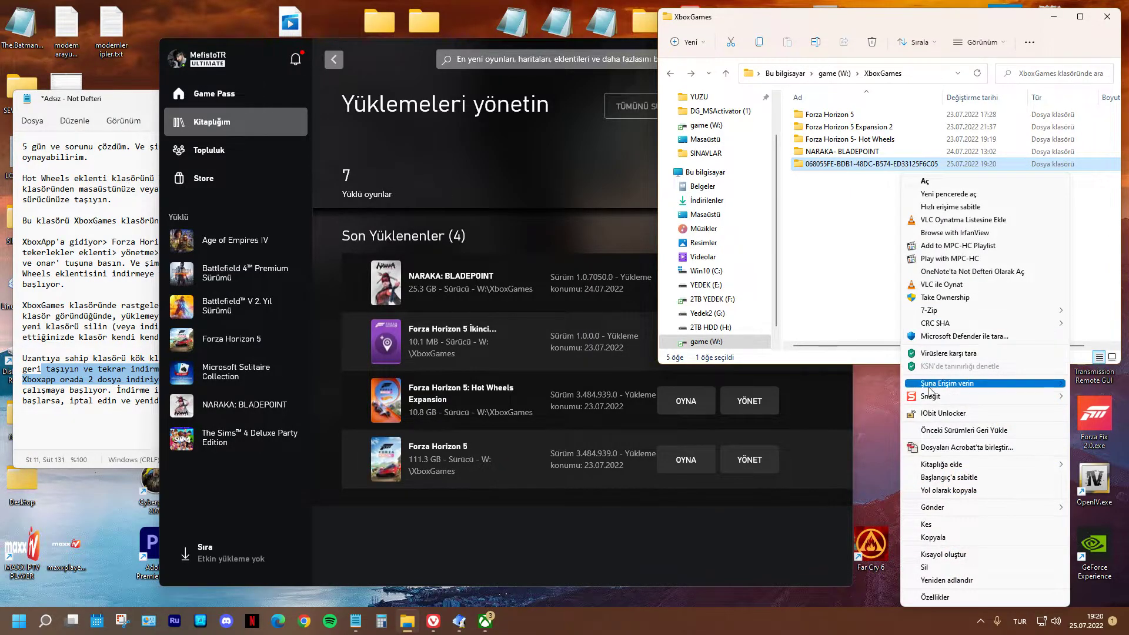
pyautogui.click(935, 413)
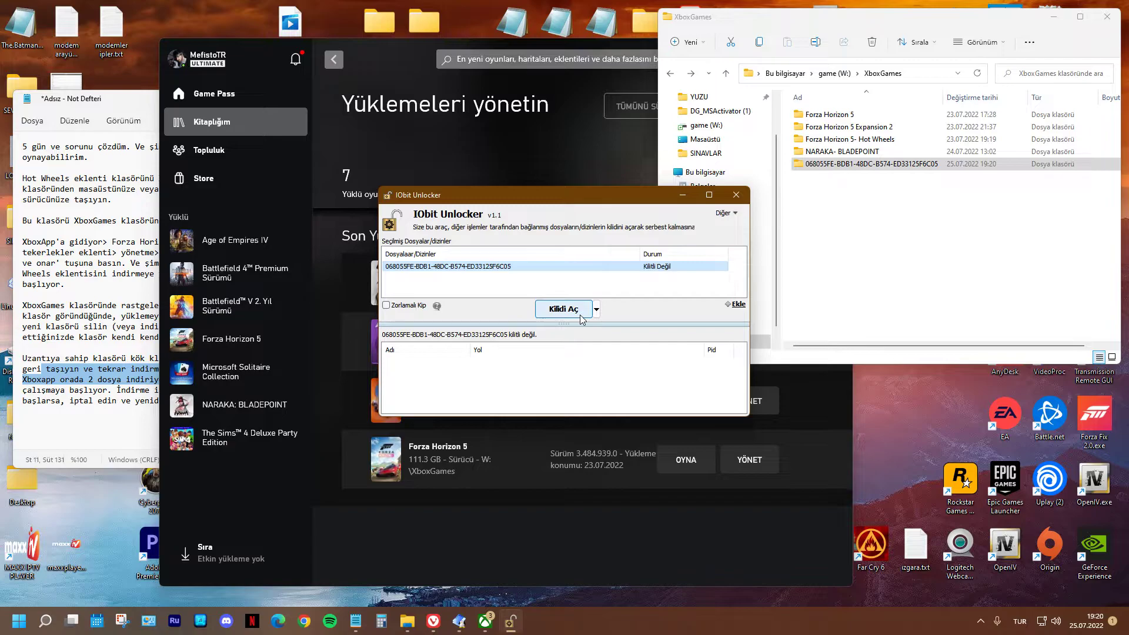
pyautogui.click(596, 309)
pyautogui.click(598, 327)
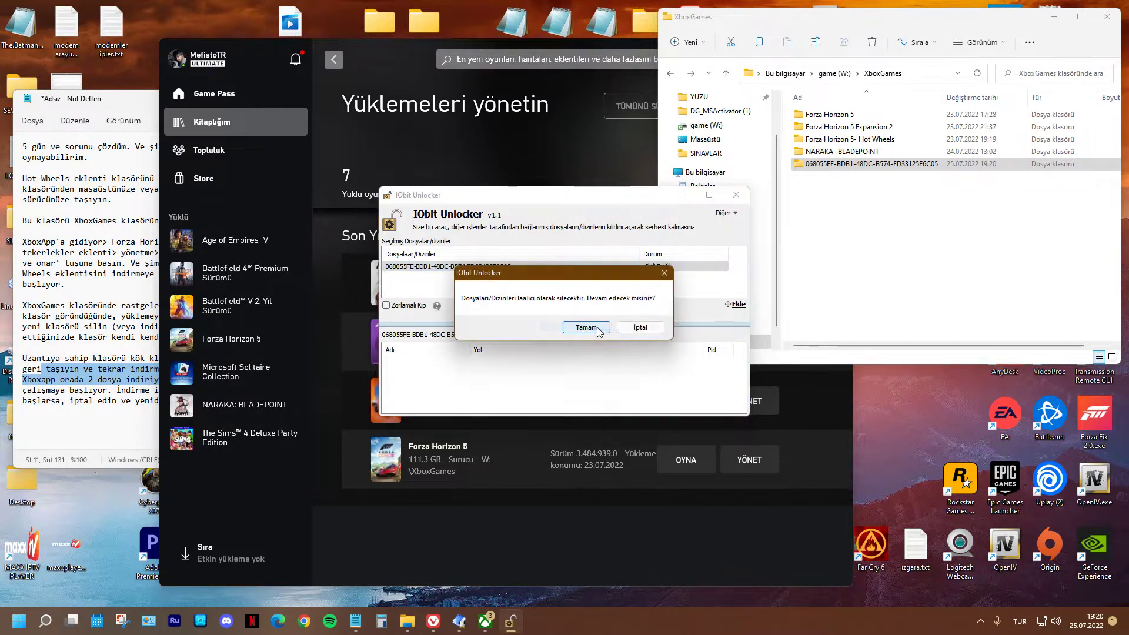
pyautogui.click(593, 327)
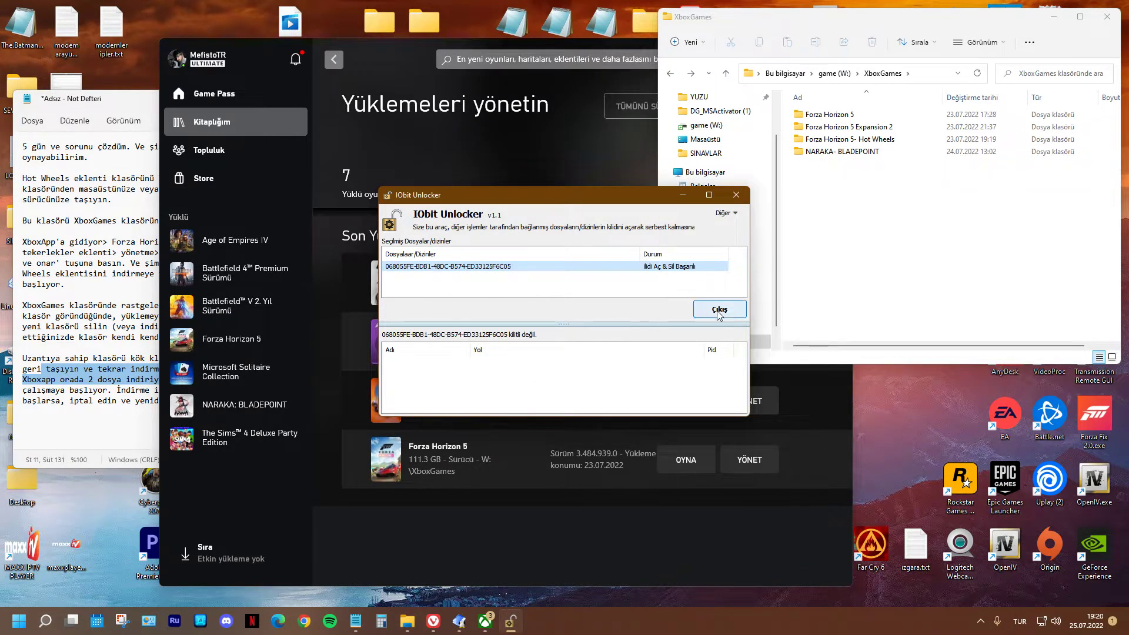
pyautogui.click(720, 308)
# - Select the Forza Horizon 5- Hot Wheels folder, and verify and repair the Forza Horizon 5 İkinci Genişletme files in the Xbox app
pyautogui.click(838, 141)
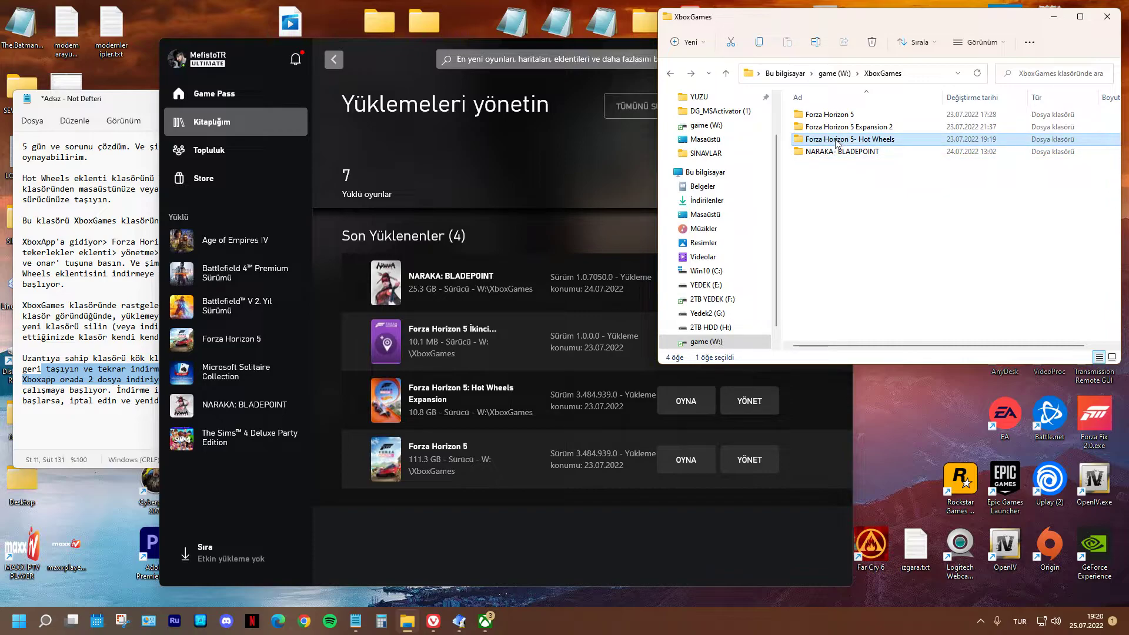
pyautogui.click(578, 206)
pyautogui.click(742, 352)
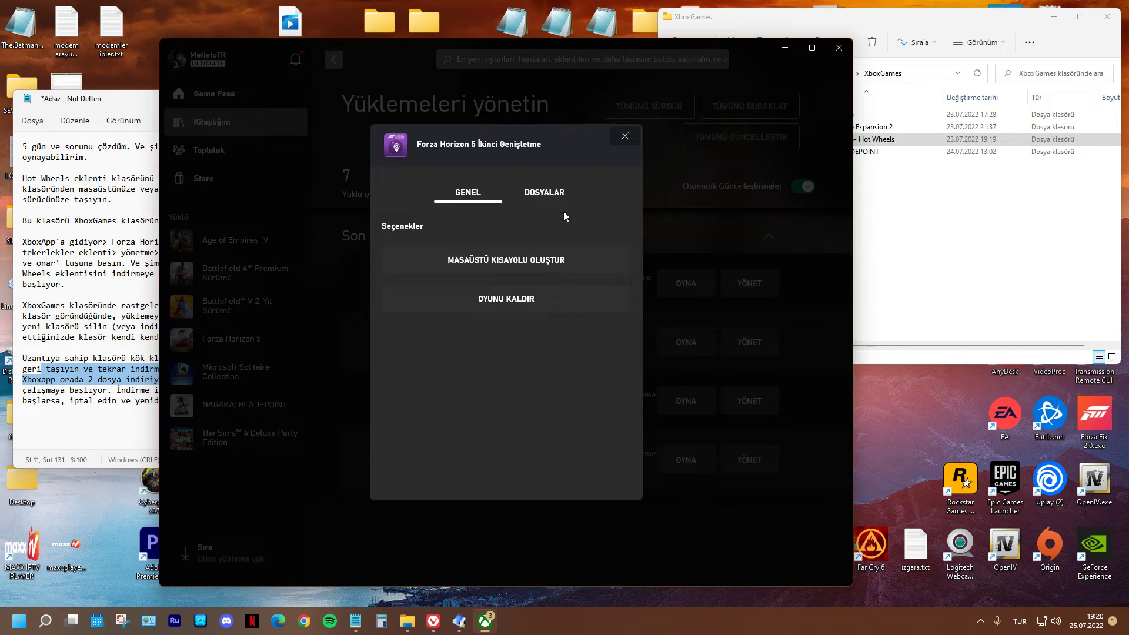
pyautogui.click(536, 193)
pyautogui.click(508, 406)
pyautogui.click(494, 372)
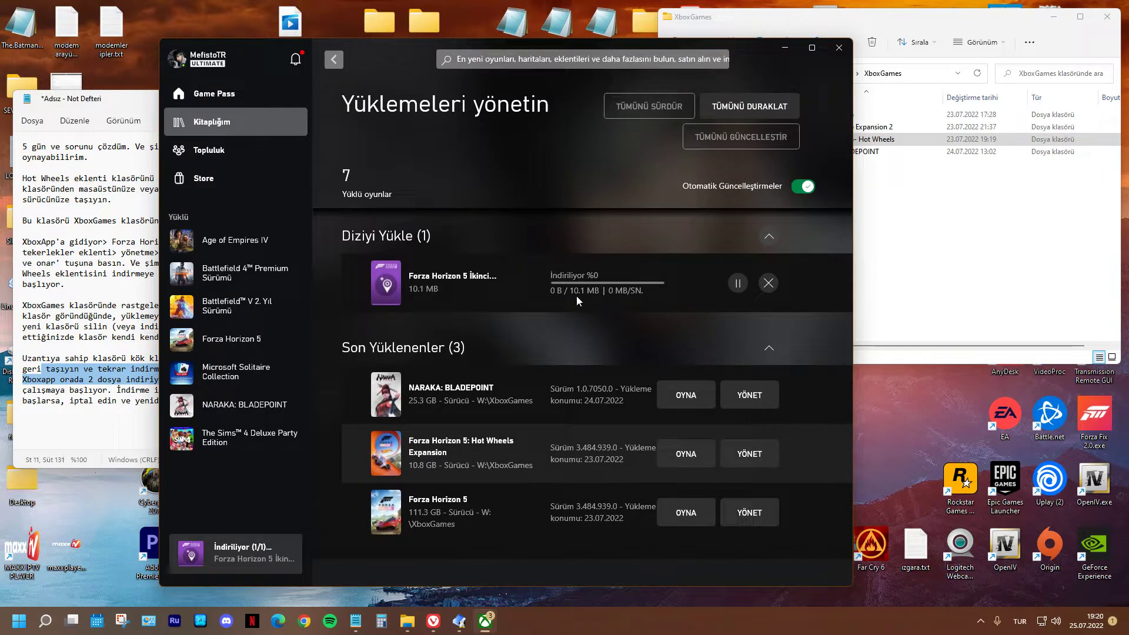
# - Highlight the note about Xboxapp downloading 2 files, and verify and repair the Forza Horizon 5: Hot Wheels Expansion files again
pyautogui.click(88, 348)
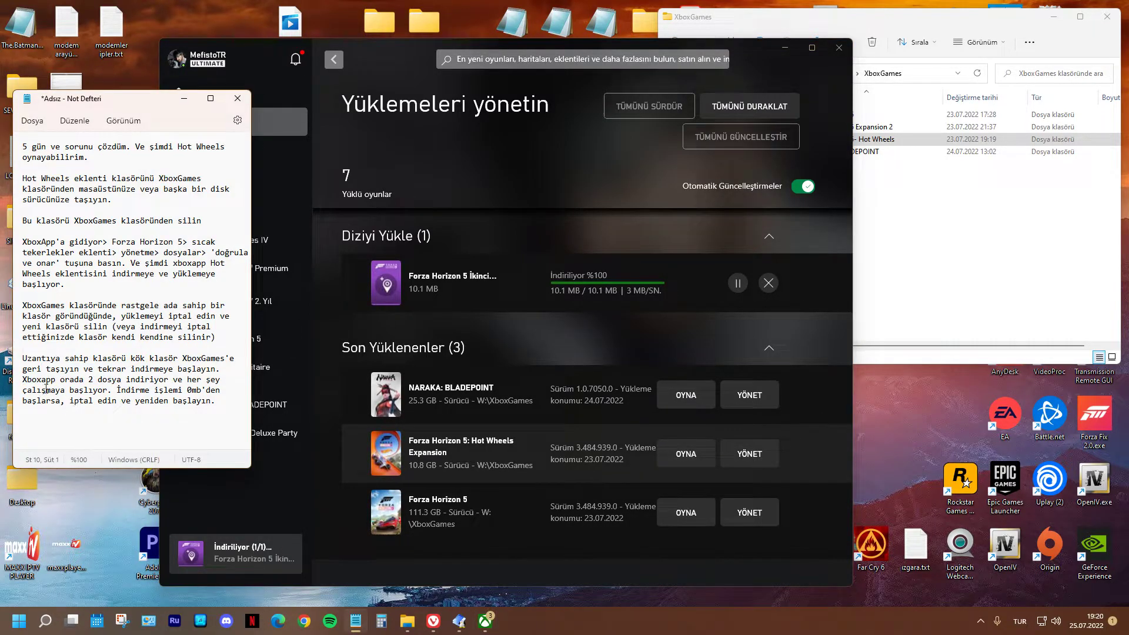
pyautogui.moveTo(41, 380); pyautogui.dragTo(196, 381)
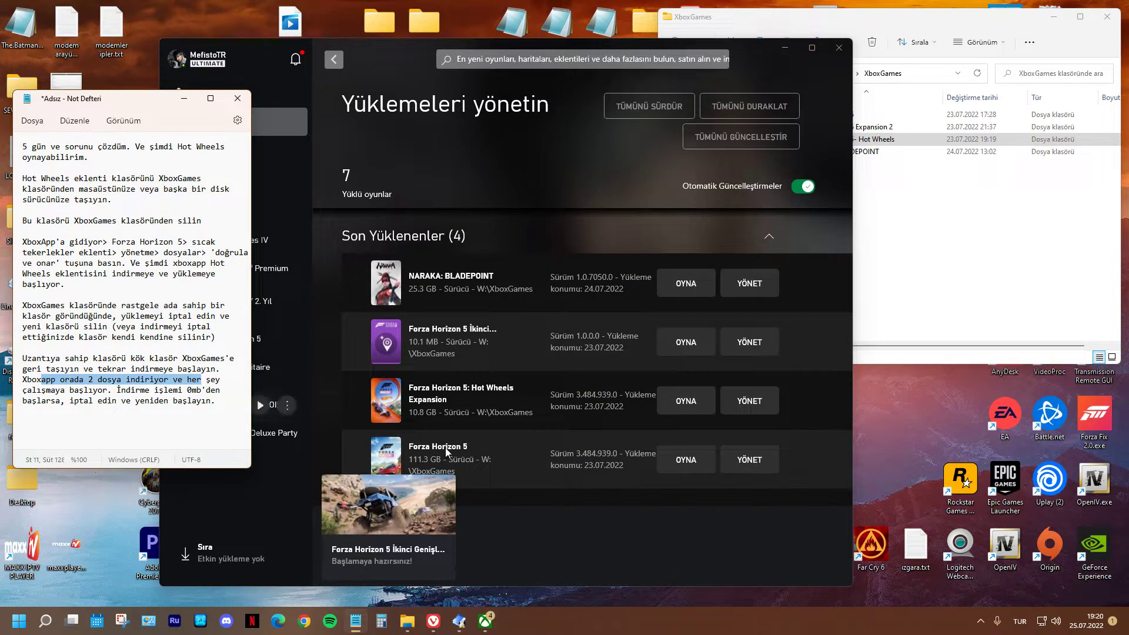
pyautogui.click(750, 402)
pyautogui.click(544, 192)
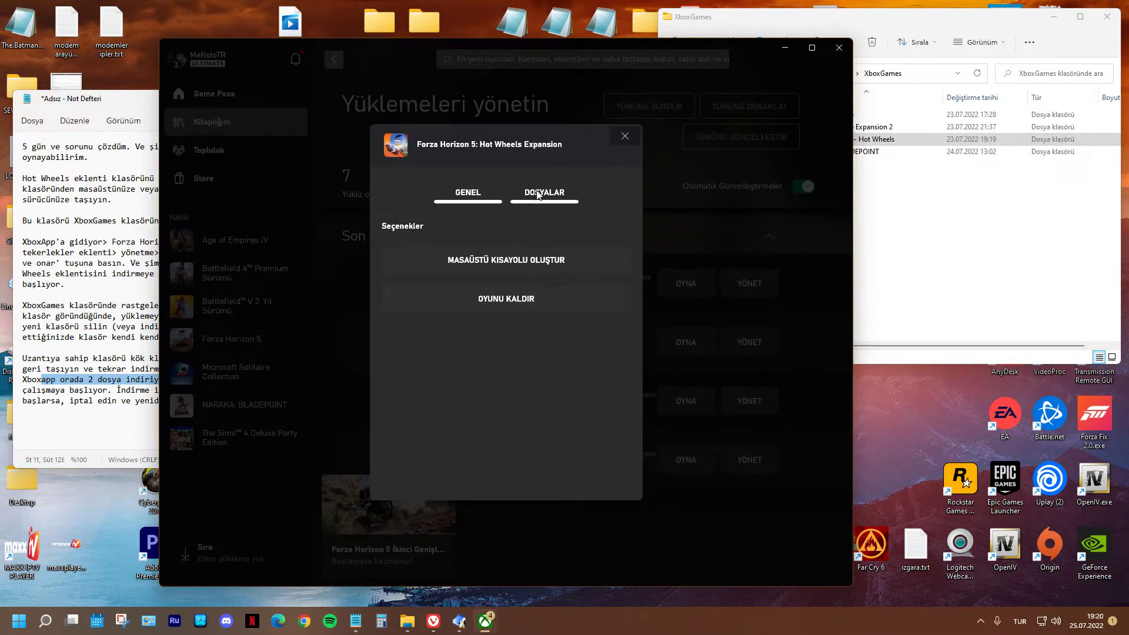
pyautogui.click(486, 405)
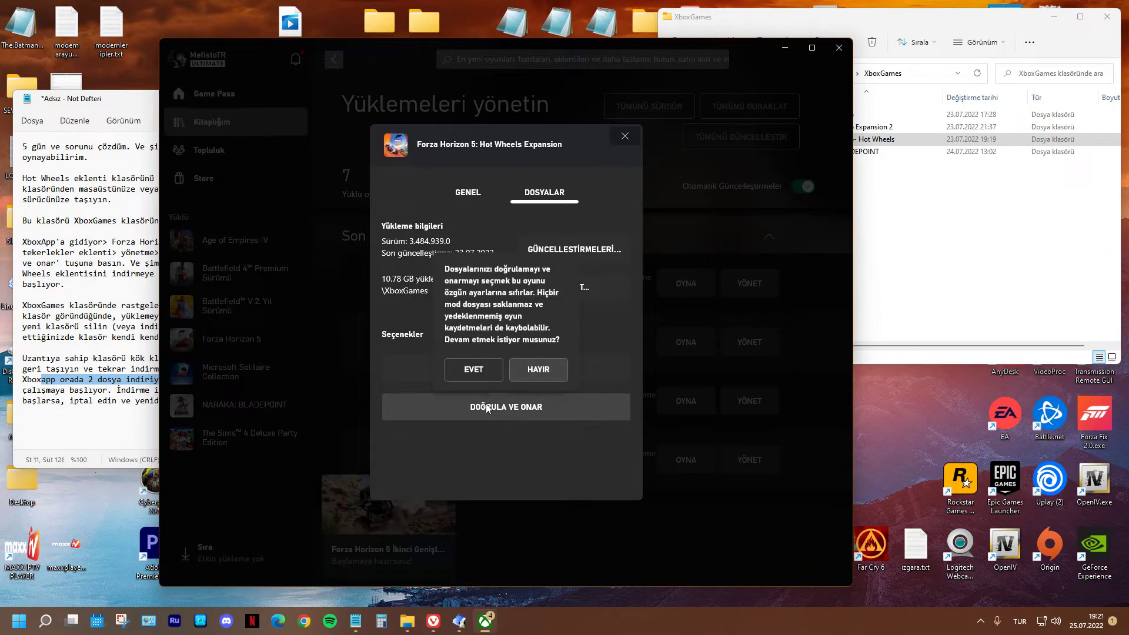
pyautogui.click(489, 373)
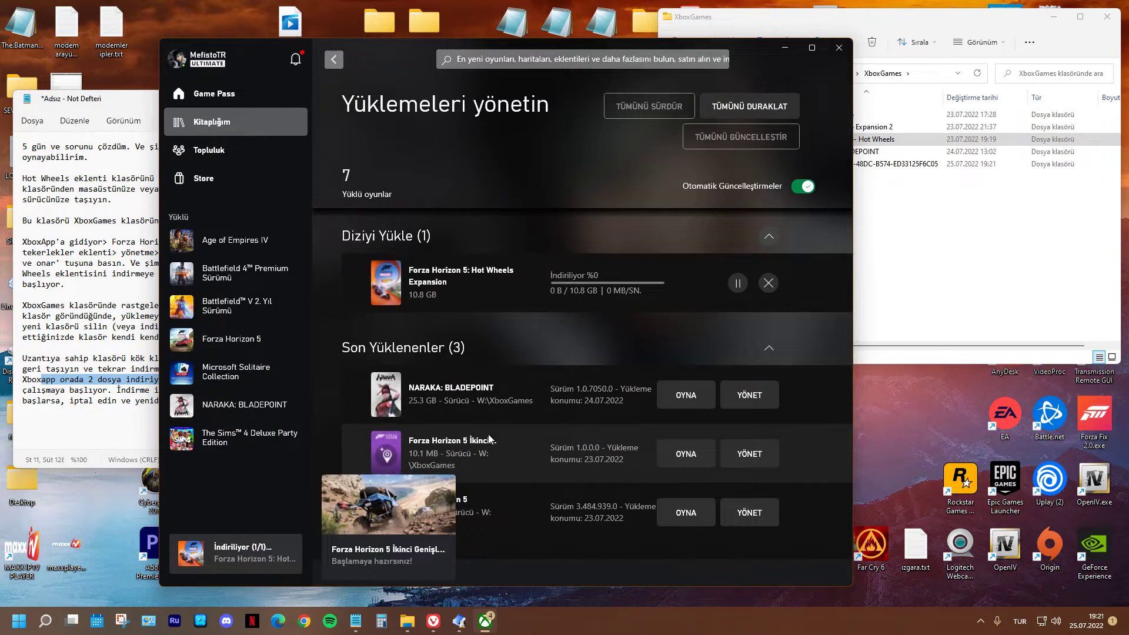
pyautogui.click(446, 482)
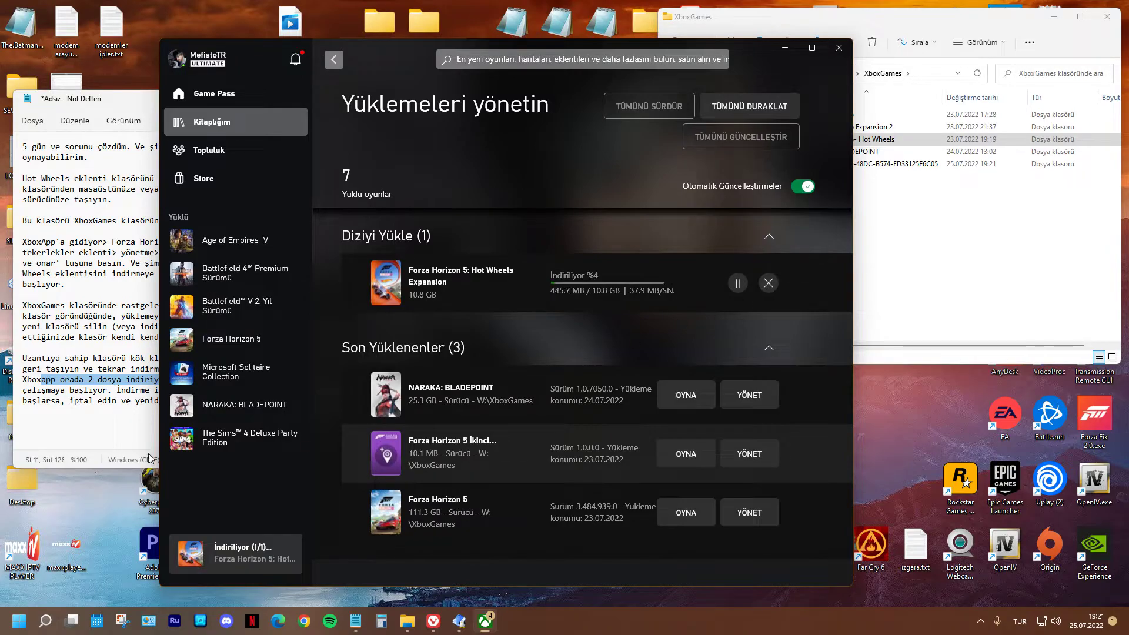
# - Add the line "olmuyor baştan başlıyor" at the end of the troubleshooting notes in Notepad
pyautogui.click(117, 421)
pyautogui.write('olmuyor')
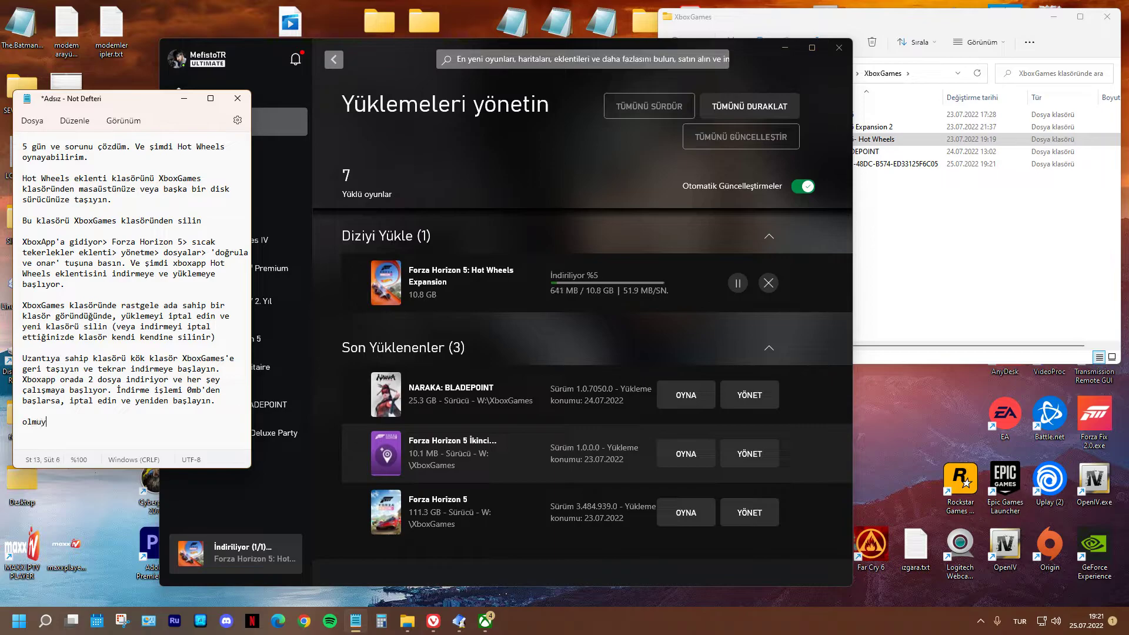
pyautogui.press('BackSpace')
pyautogui.write('or baştan başlıyor')
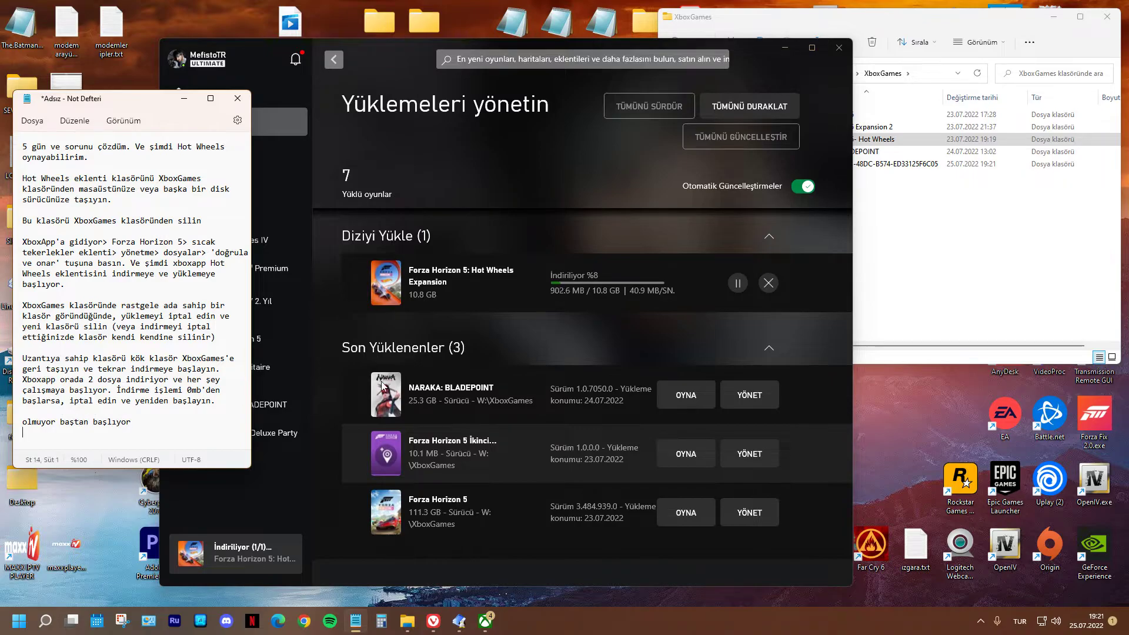
# - Cancel the Forza Horizon 5: Hot Wheels Expansion download, and unlock and delete the leftover randomly named folder in XboxGames with IObit Unlocker
pyautogui.click(768, 284)
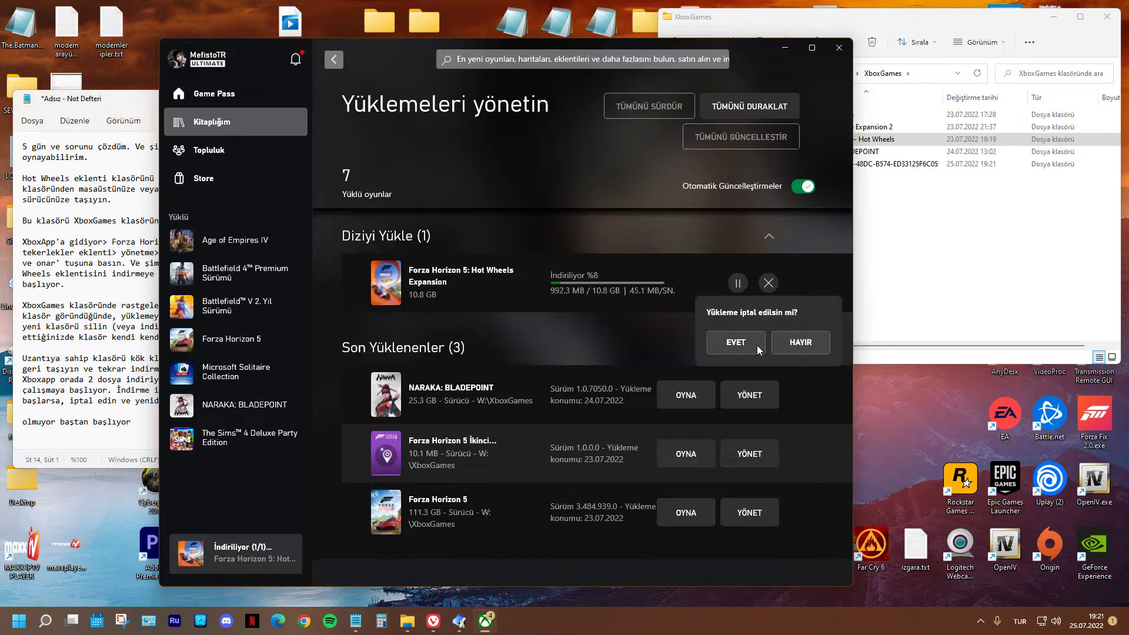
pyautogui.click(753, 344)
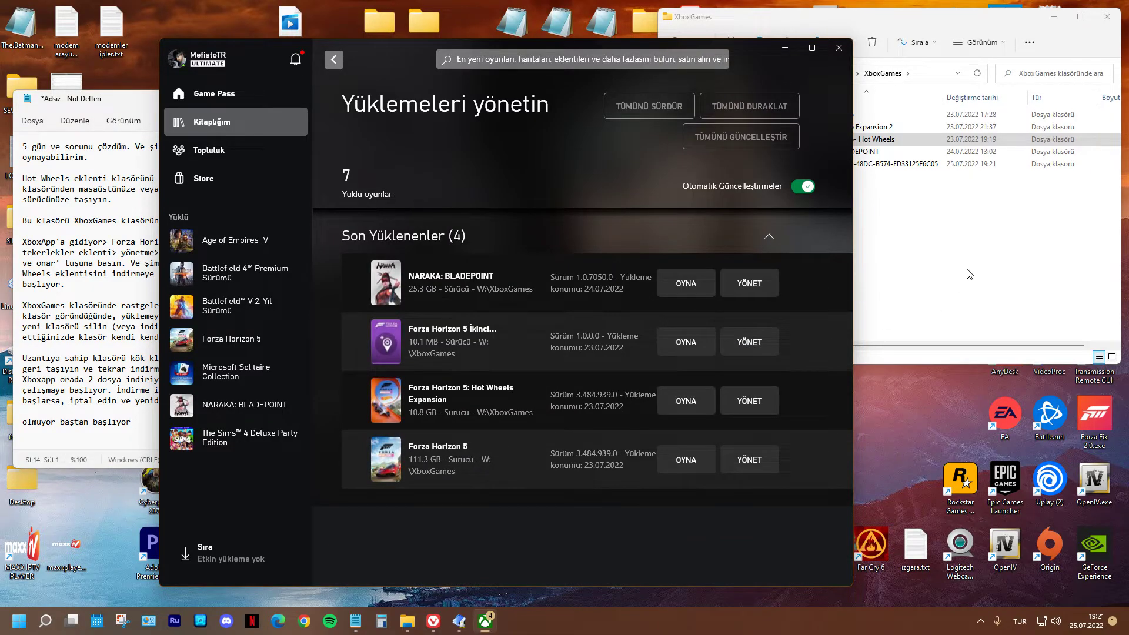
pyautogui.click(969, 274)
pyautogui.rightClick(853, 164)
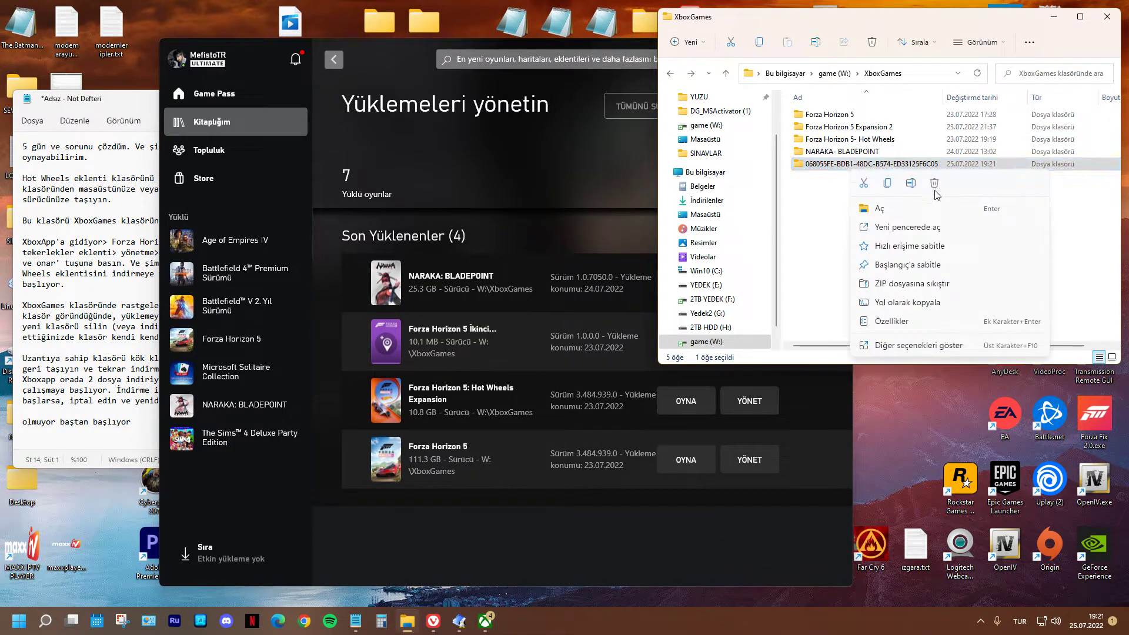
pyautogui.click(915, 346)
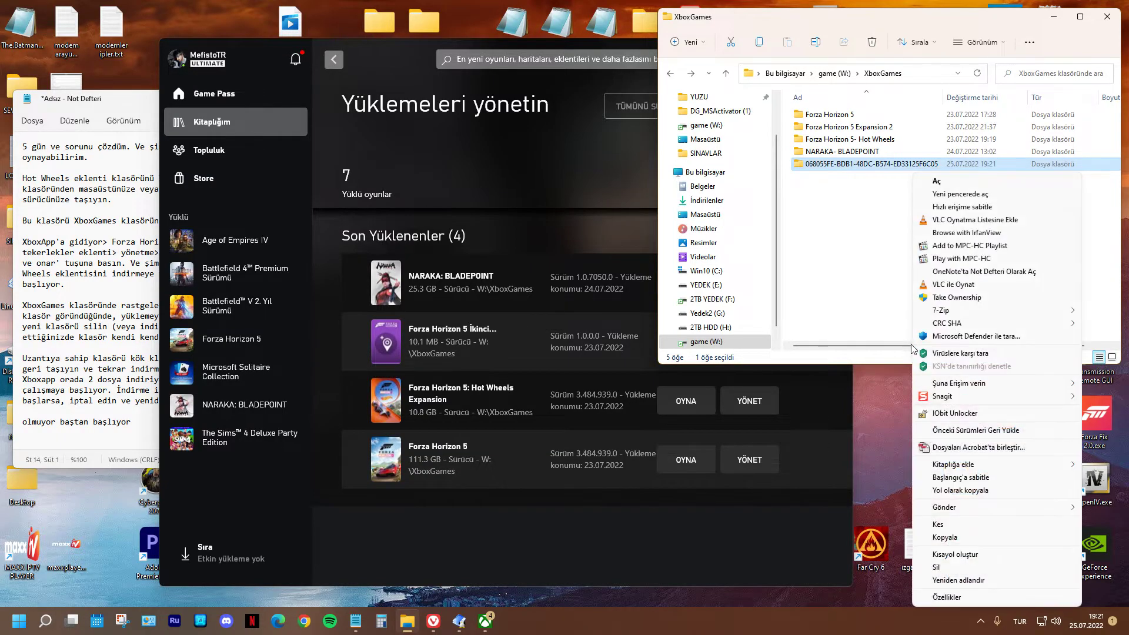
pyautogui.click(950, 413)
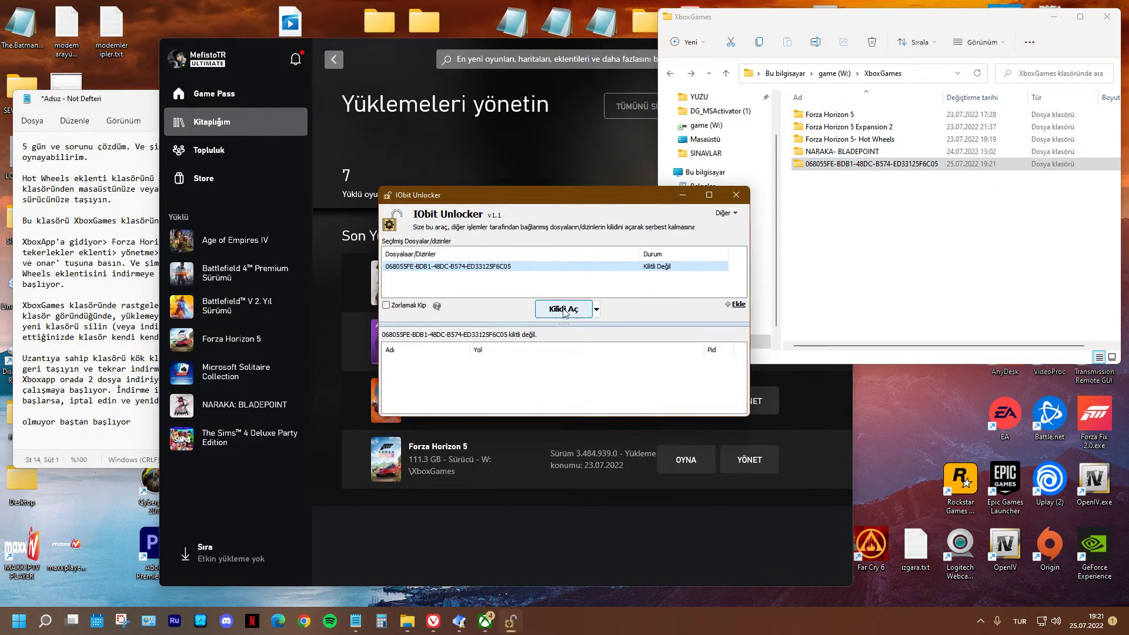
pyautogui.click(597, 310)
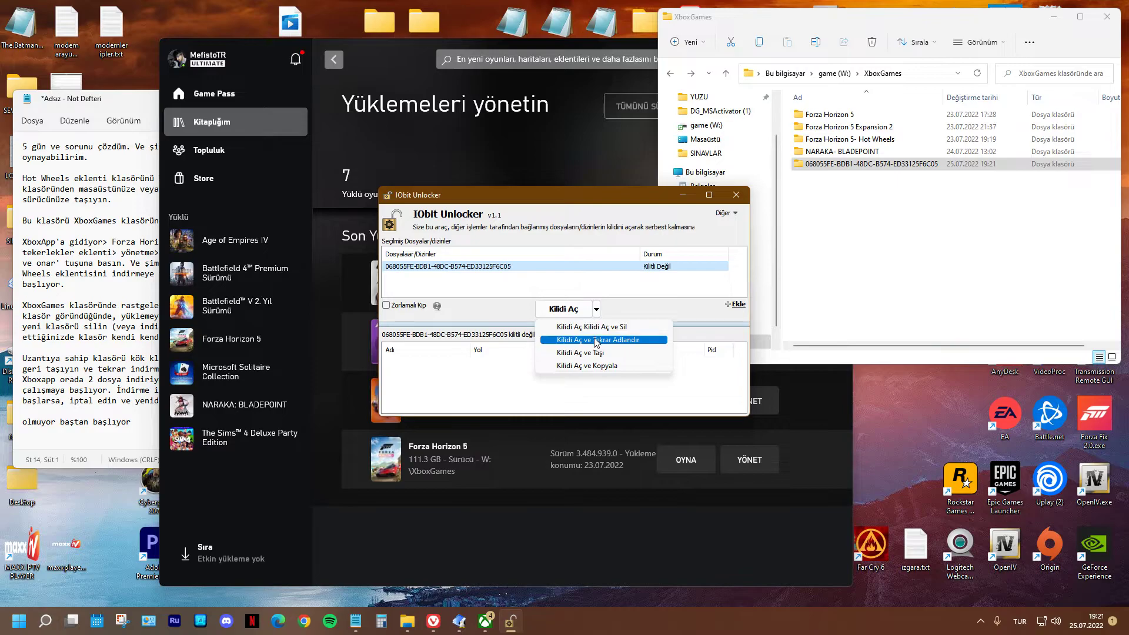
pyautogui.click(599, 327)
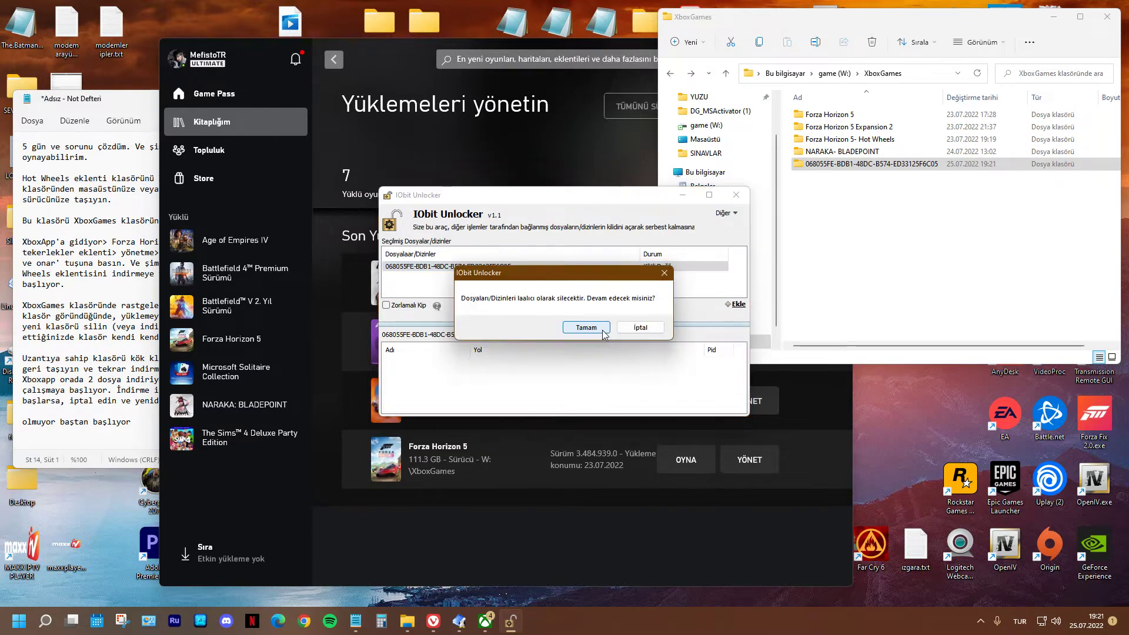
pyautogui.click(602, 330)
pyautogui.click(721, 312)
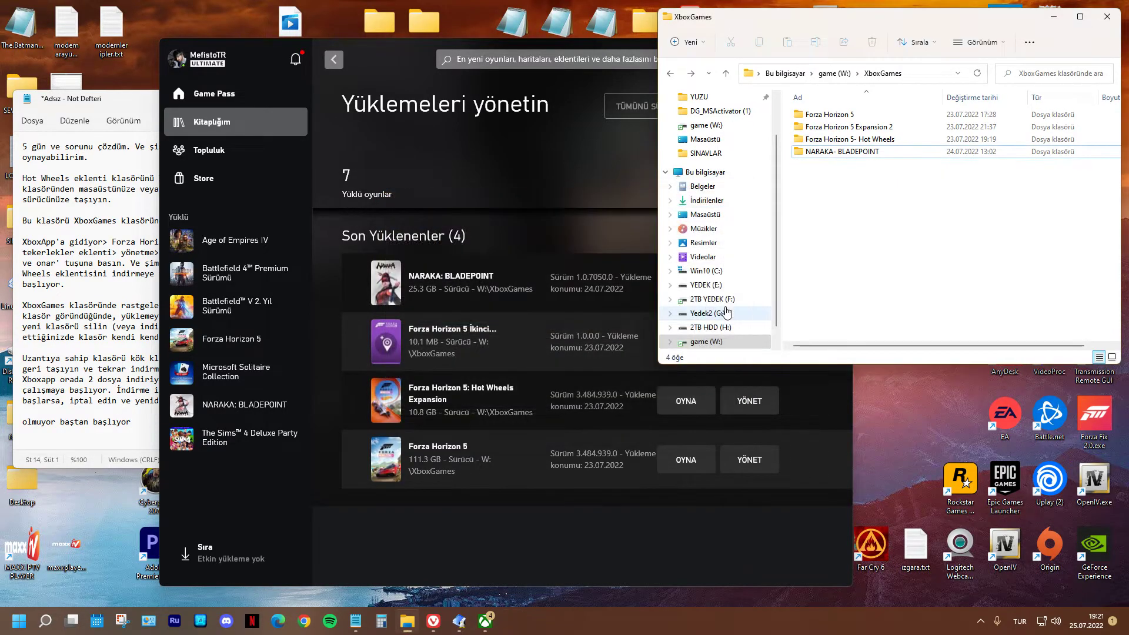
pyautogui.click(866, 142)
pyautogui.rightClick(843, 147)
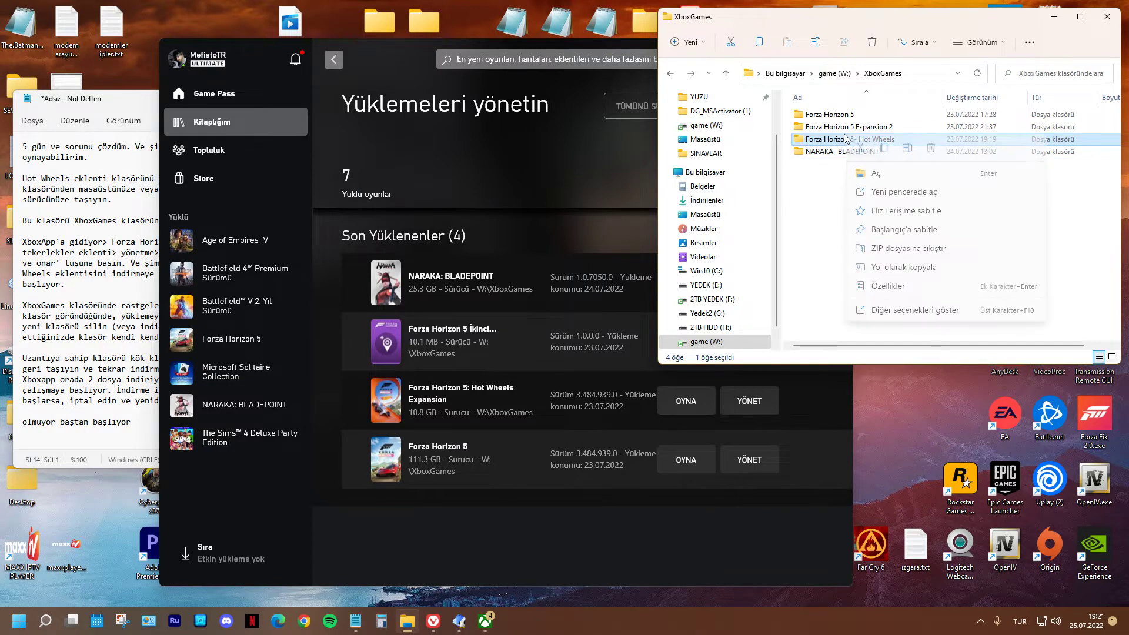
pyautogui.click(888, 313)
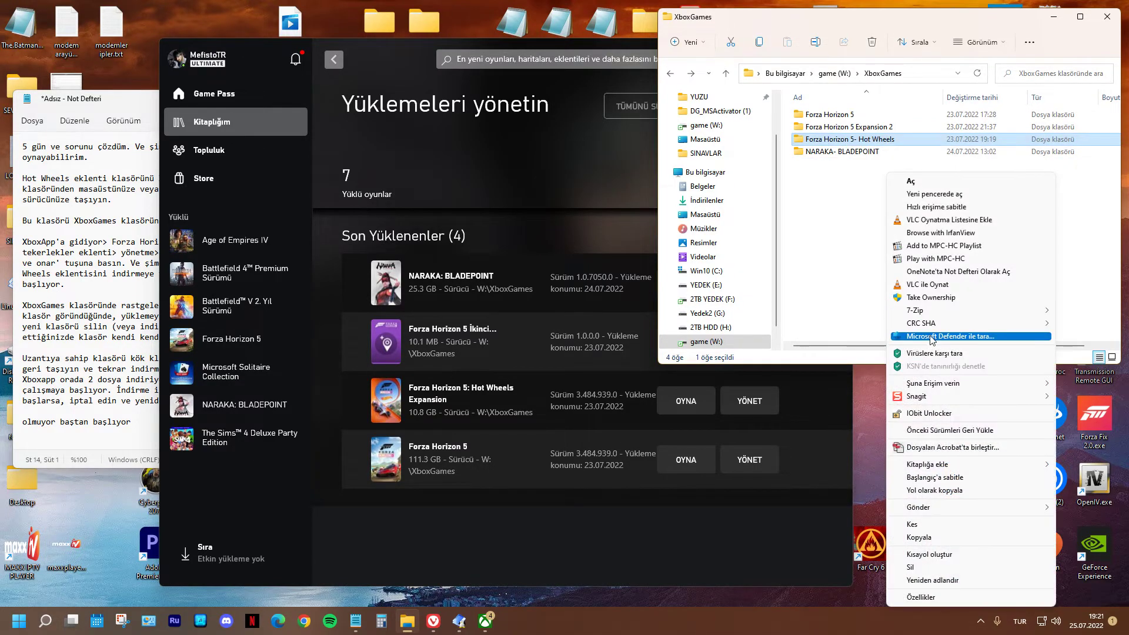
pyautogui.click(933, 414)
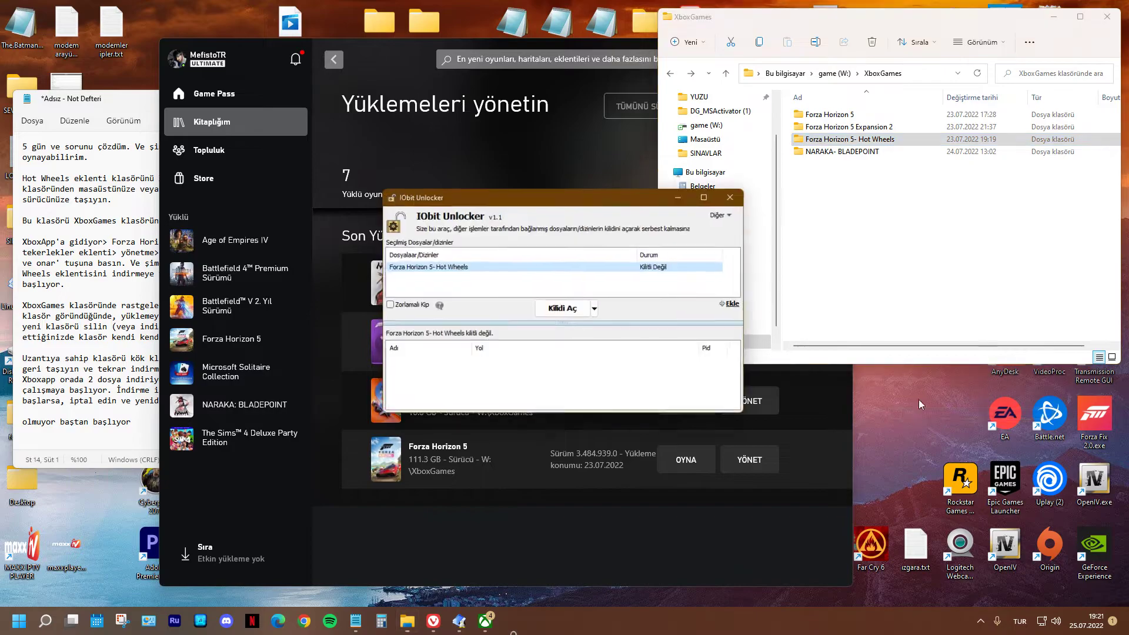
pyautogui.click(598, 310)
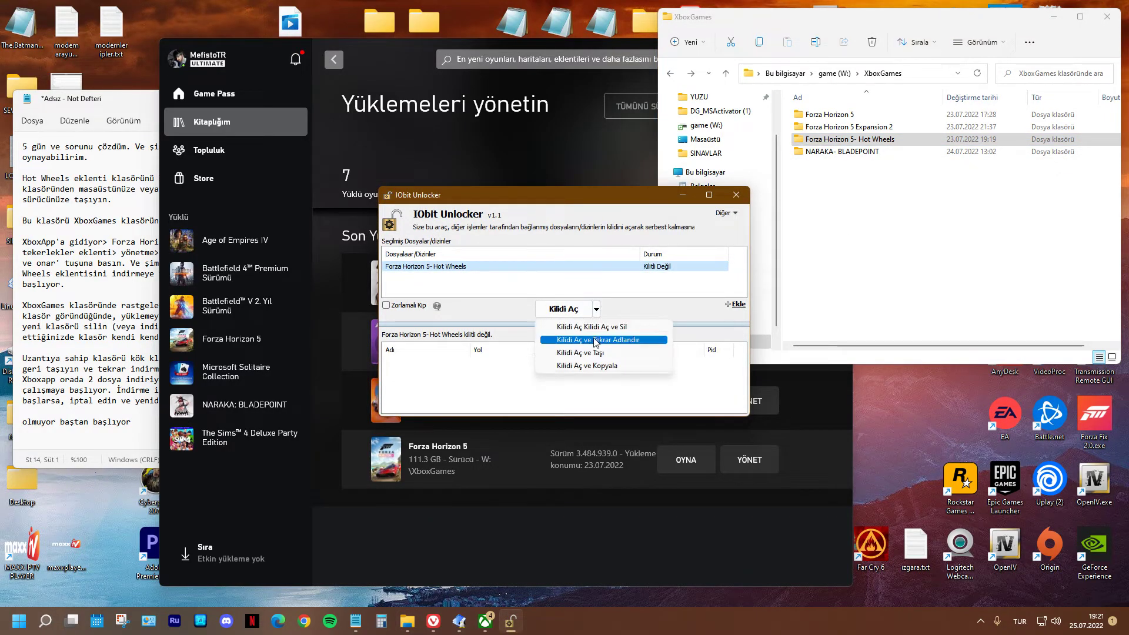
pyautogui.click(739, 196)
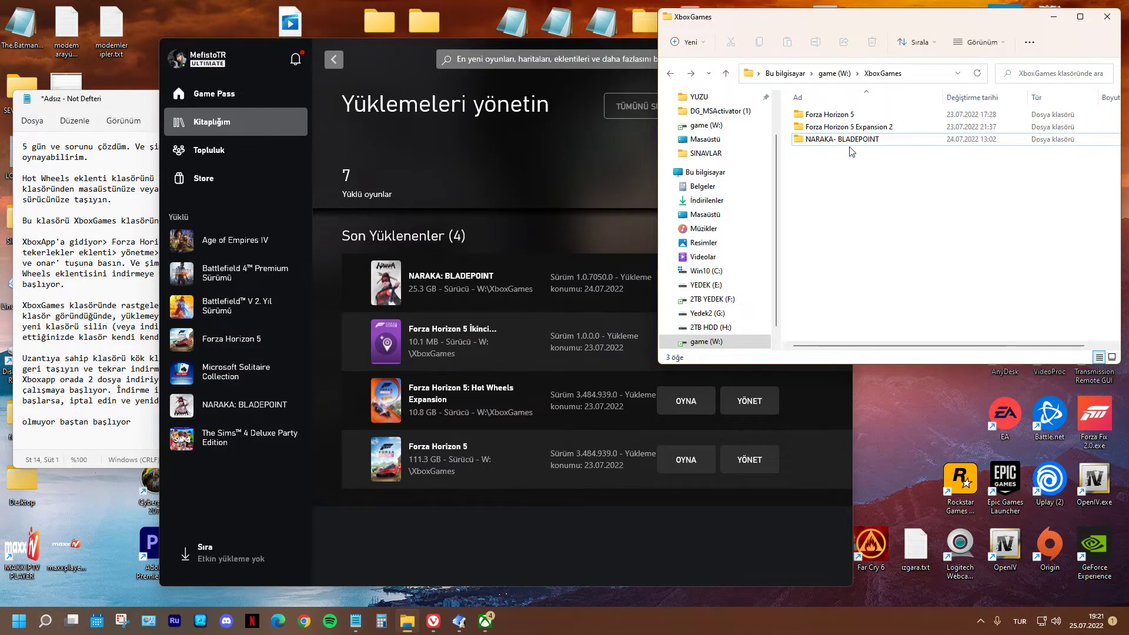
# - Move the Forza Horizon 5- Hot Wheels folder out of the NARAKA- BLADEPOINT folder back into XboxGames
pyautogui.doubleClick(835, 139)
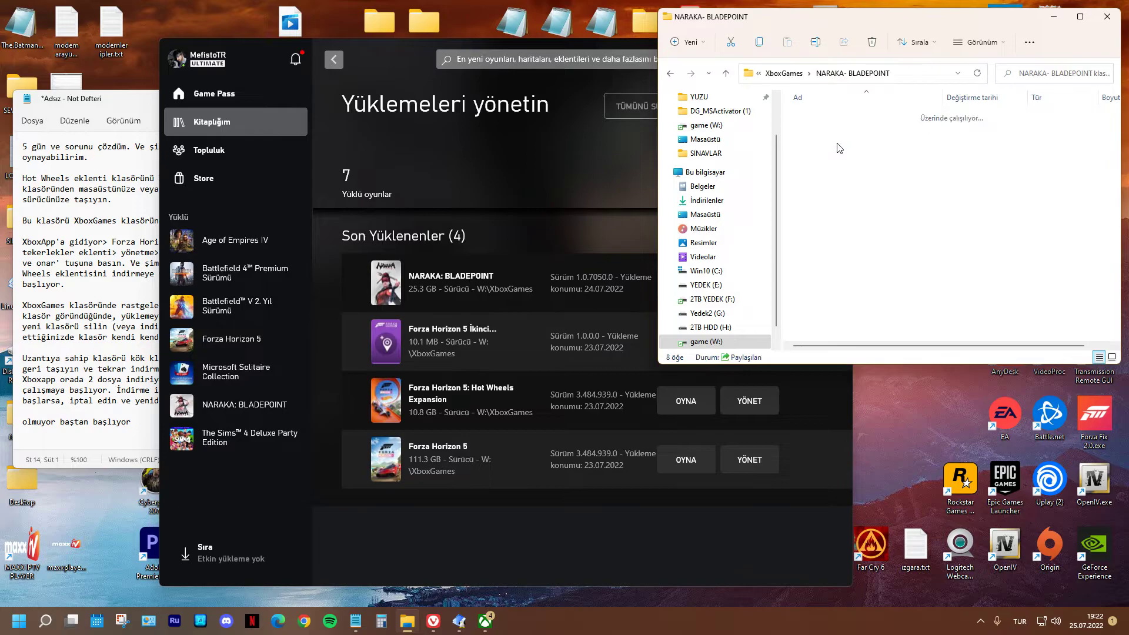
pyautogui.click(832, 129)
pyautogui.hotkey('ctrl', 'x')
pyautogui.hotkey('alt', 'Left')
pyautogui.hotkey('ctrl', 'v')
pyautogui.click(838, 247)
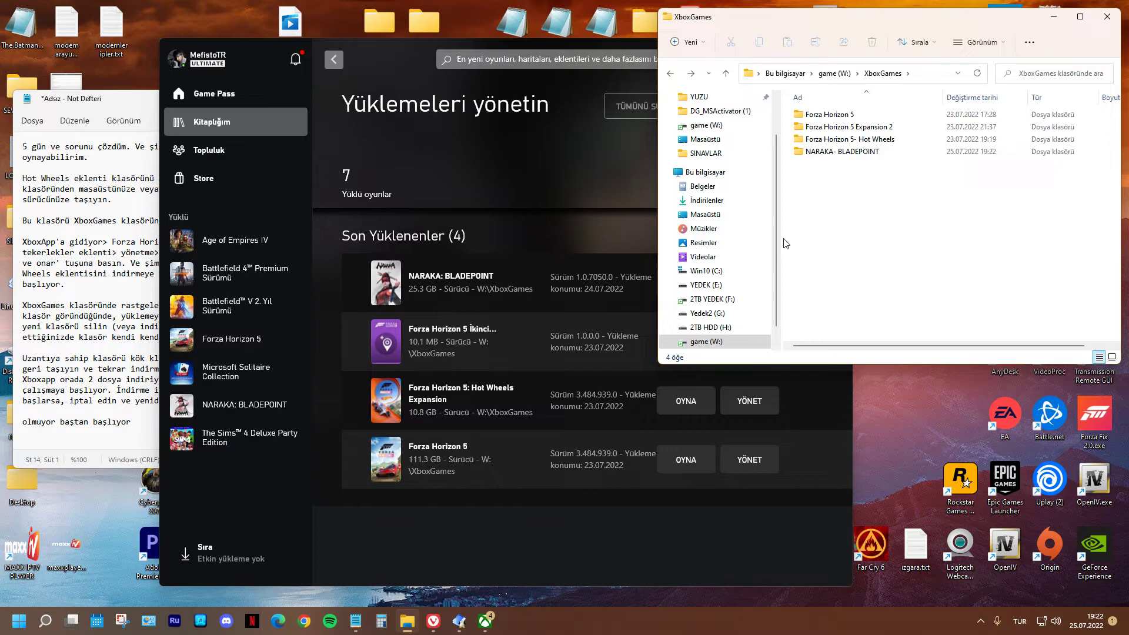
pyautogui.click(576, 236)
pyautogui.click(615, 234)
pyautogui.click(974, 281)
pyautogui.click(595, 223)
# - Remove the Forza Horizon 5- Hot Wheels folder from XboxGames
pyautogui.click(873, 139)
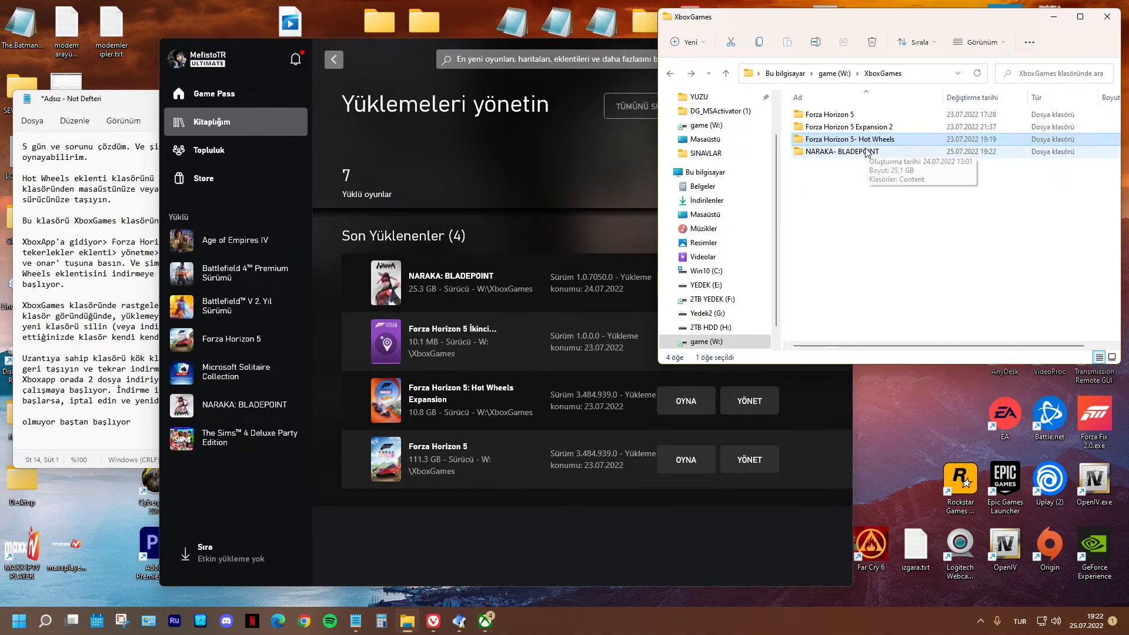
pyautogui.press('Delete')
pyautogui.press('Return')
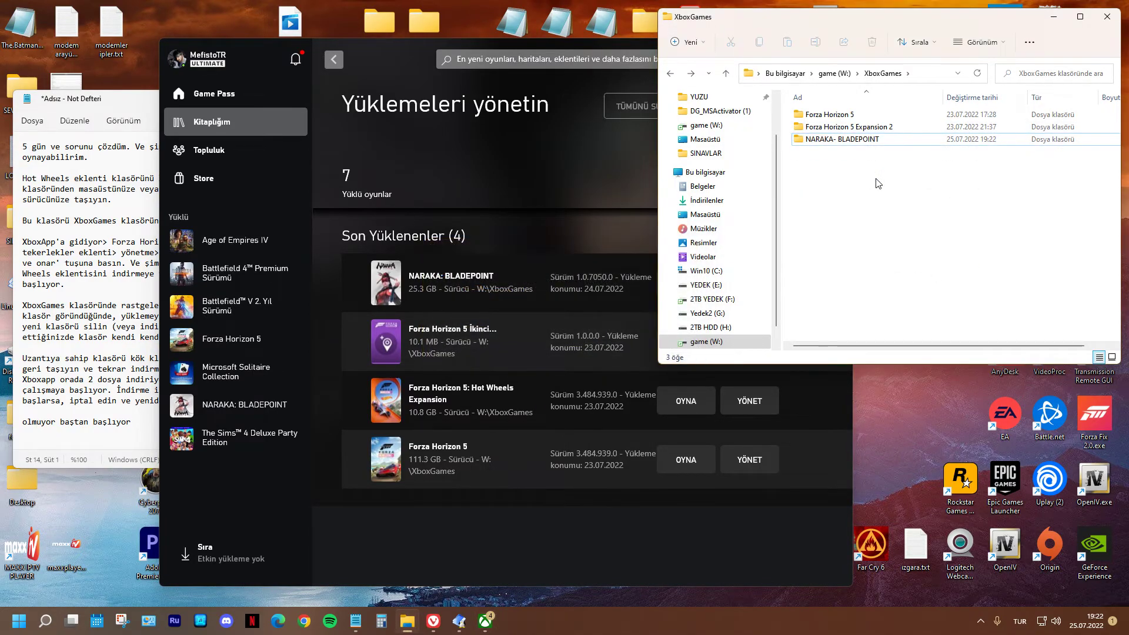
# - Verify and repair the Forza Horizon 5: Hot Wheels Expansion files in the Xbox app to restart the download
pyautogui.click(591, 234)
pyautogui.click(742, 399)
pyautogui.click(545, 194)
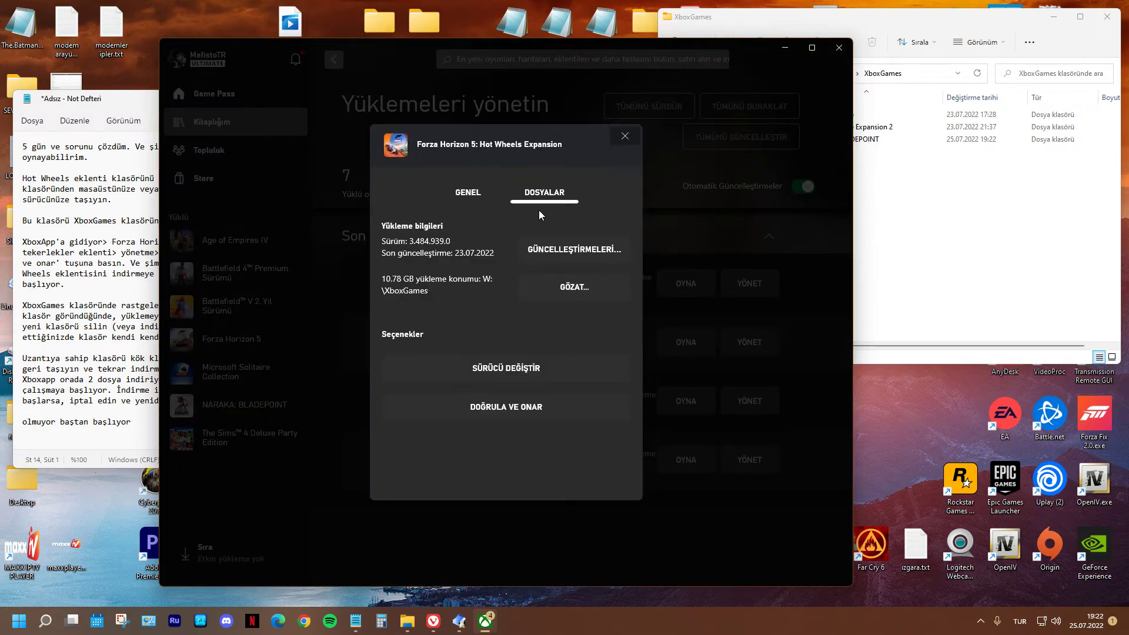
pyautogui.click(519, 405)
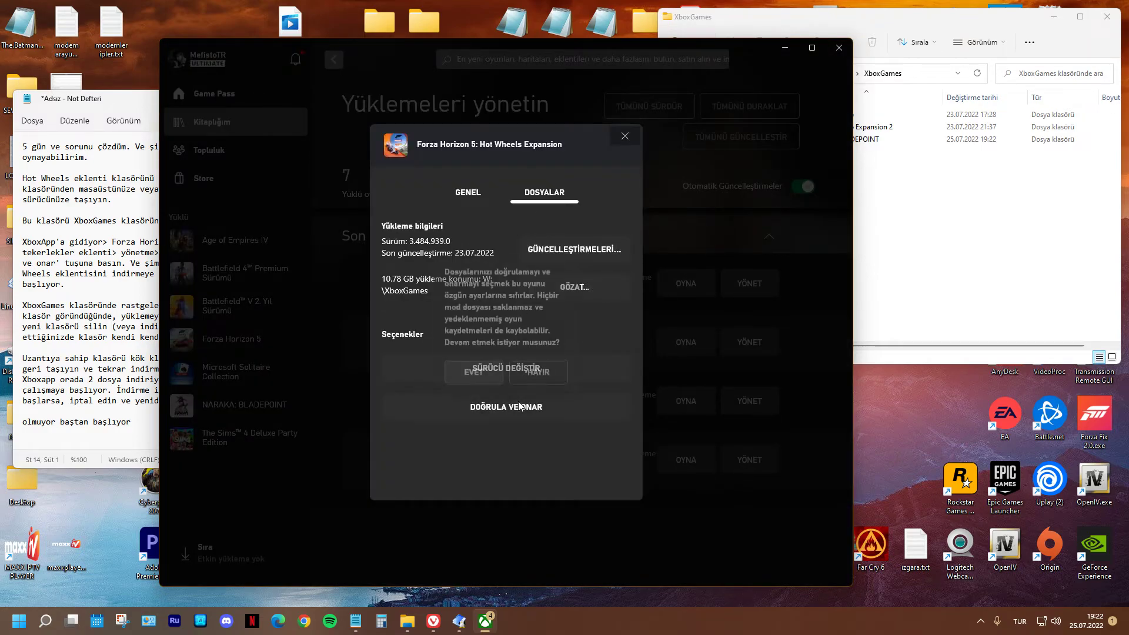
pyautogui.click(489, 369)
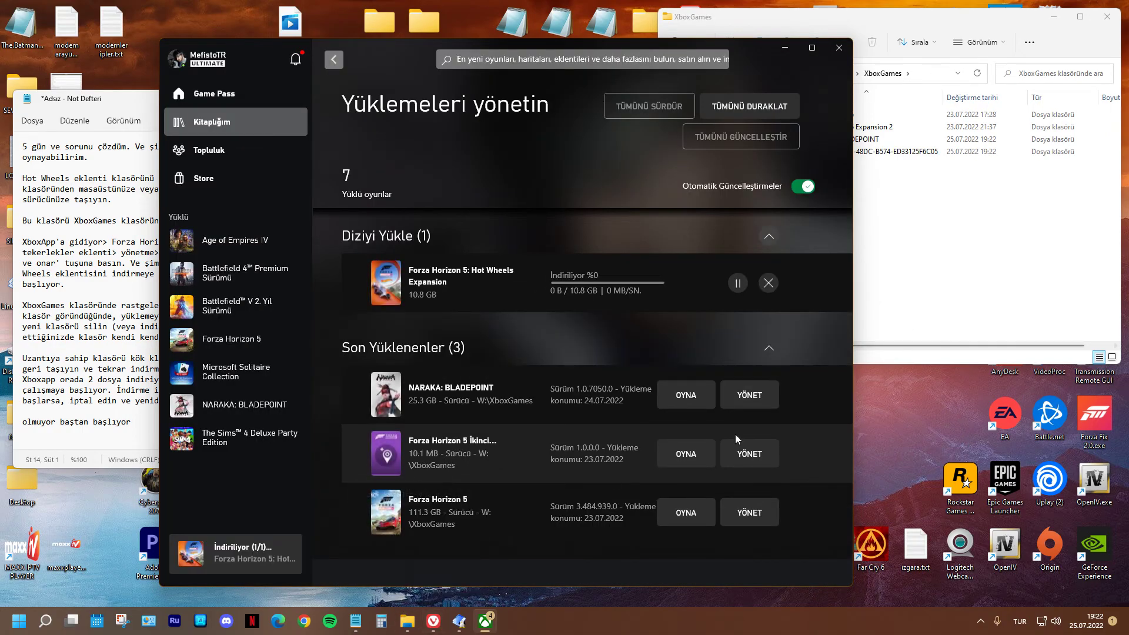
pyautogui.moveTo(481, 630)
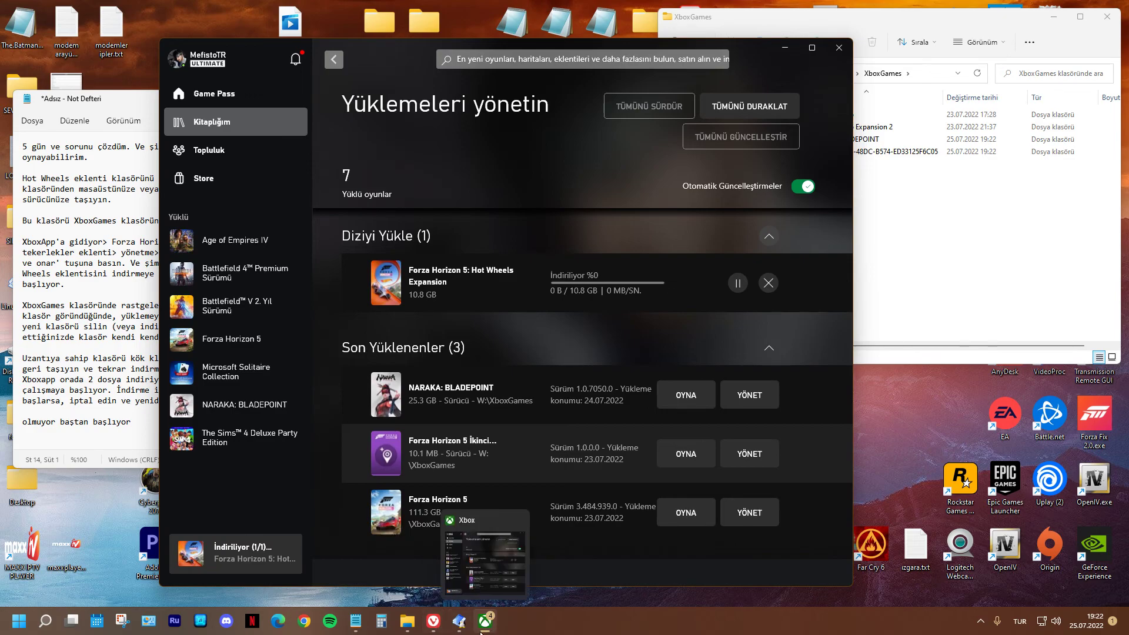
pyautogui.hotkey('alt', 'z')
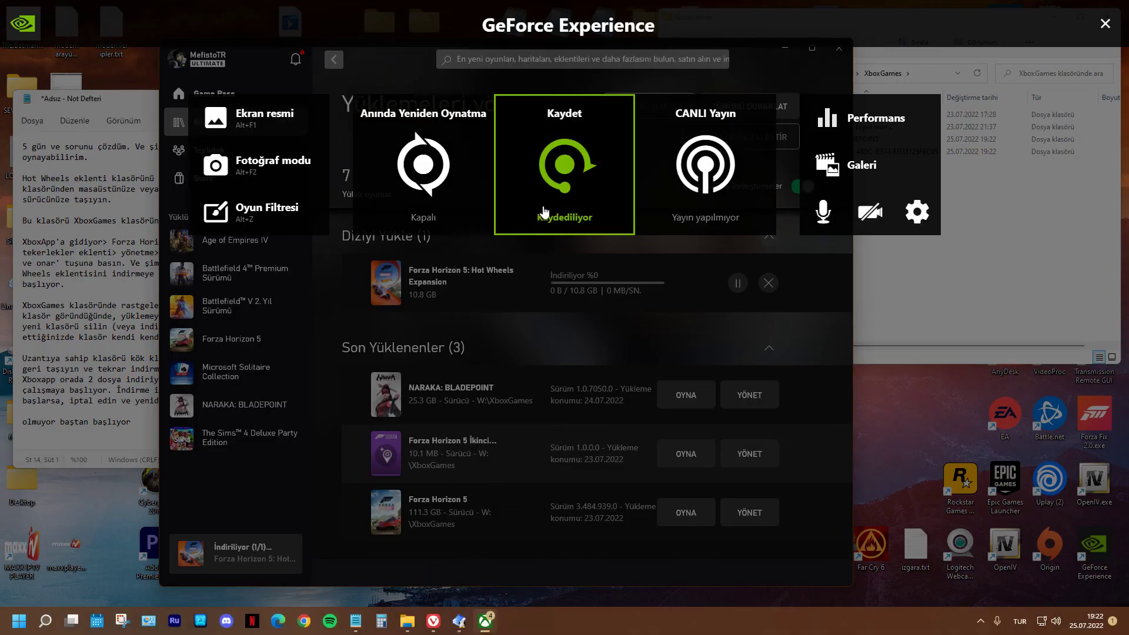